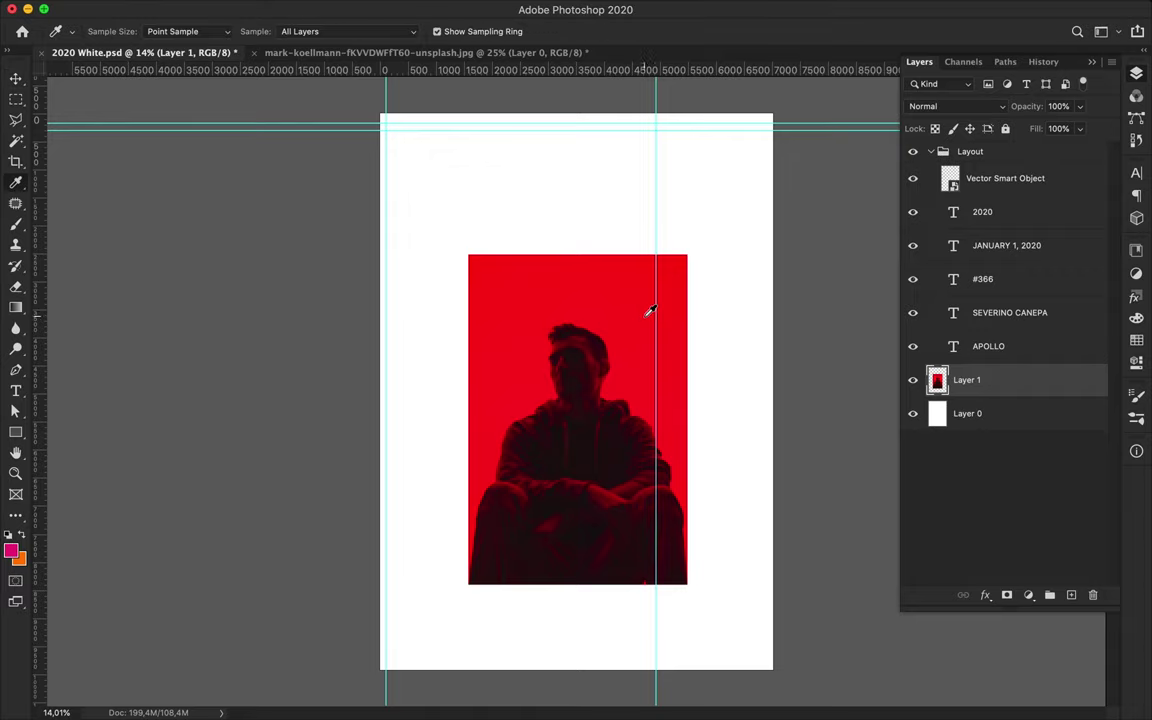
Fill the white background layer red with the Paint Bucket
key(g)
key(shift+g)
key(alt+bracketleft)
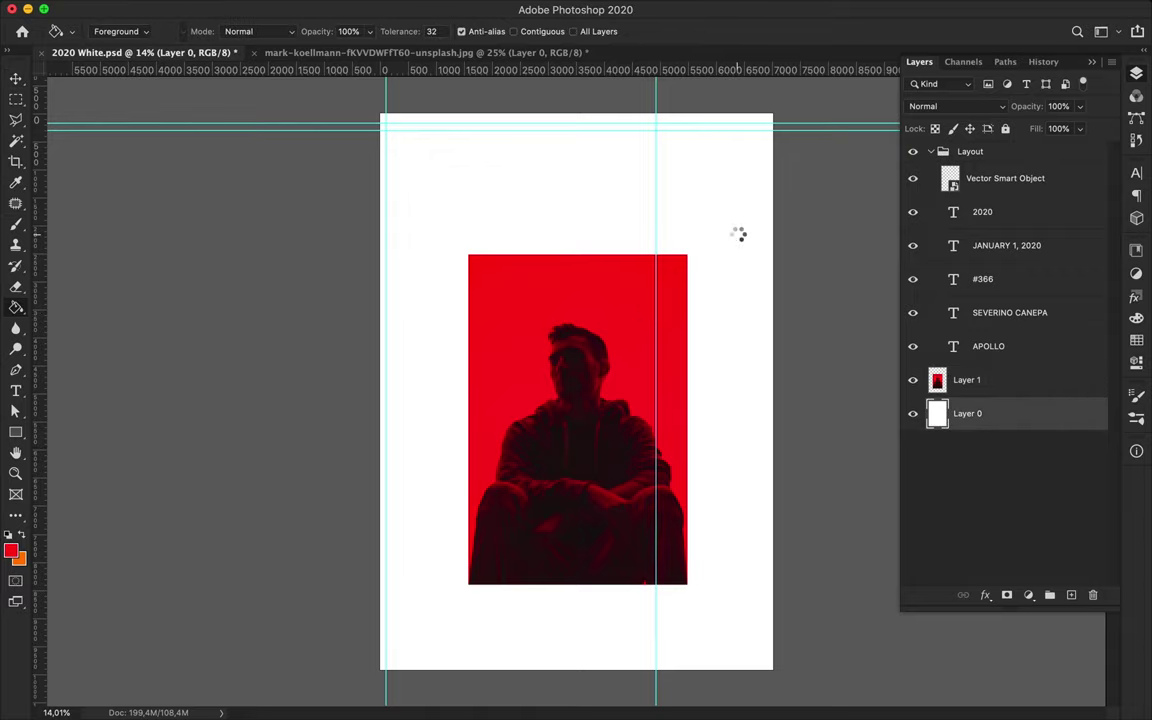
key(v)
scroll(630, 257, up, 5)
scroll(635, 257, down, 5)
scroll(705, 316, down, 5)
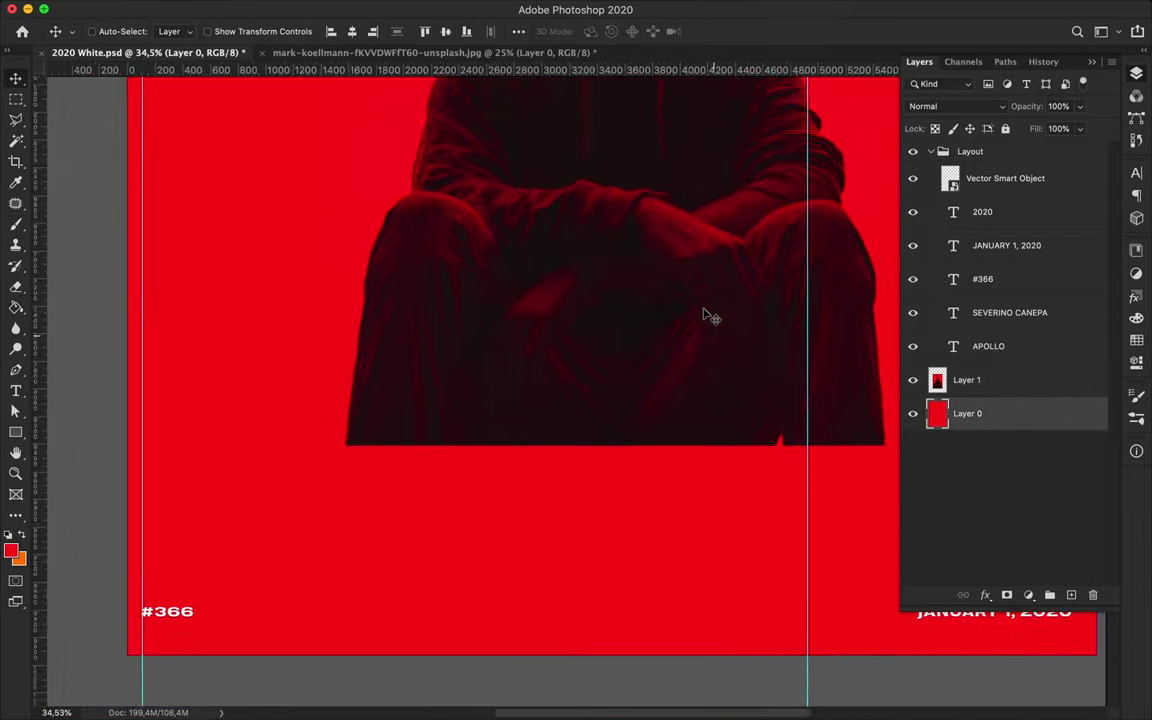
scroll(601, 387, down, 3)
Set up a red-to-transparent gradient with the Gradient tool
click(15, 307)
right_click(15, 307)
click(90, 304)
click(129, 35)
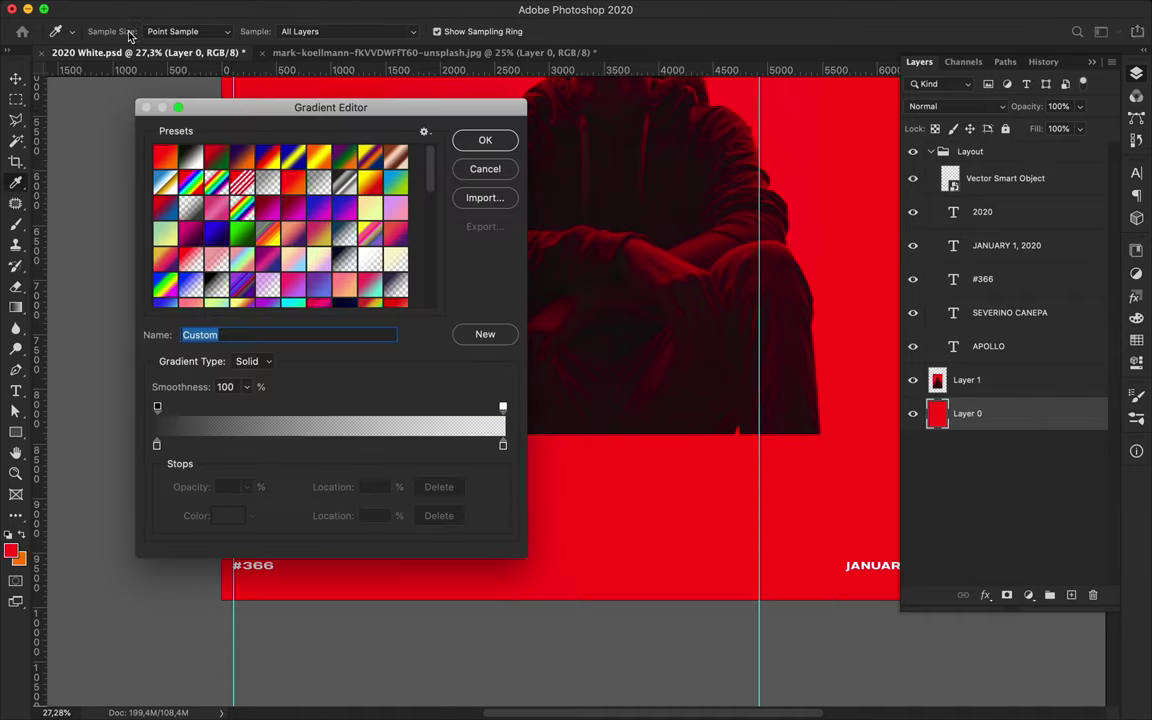
double_click(157, 447)
key(Return)
double_click(502, 446)
key(Return)
key(Return)
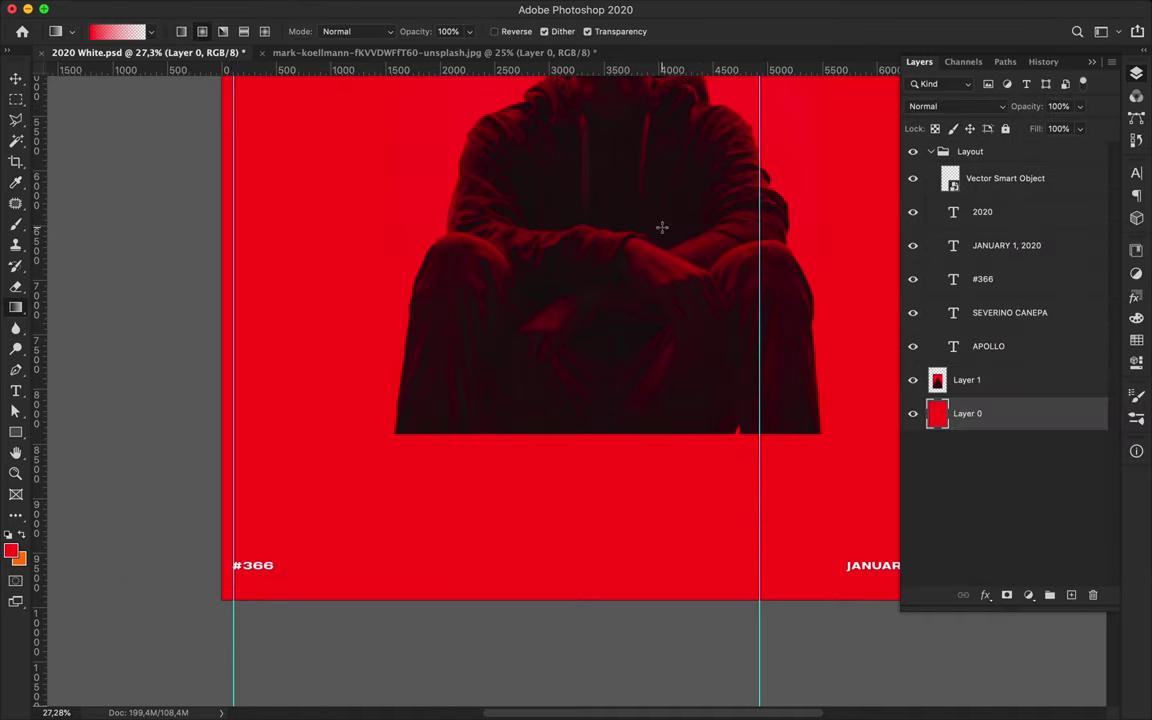
Add a new Layer 2 and fade it red to transparent over the figure's legs
key(ctrl+alt+shift+n)
drag(586, 415, 586, 203)
key(ctrl+z)
drag(609, 281, 609, 281)
scroll(609, 116, down, 3)
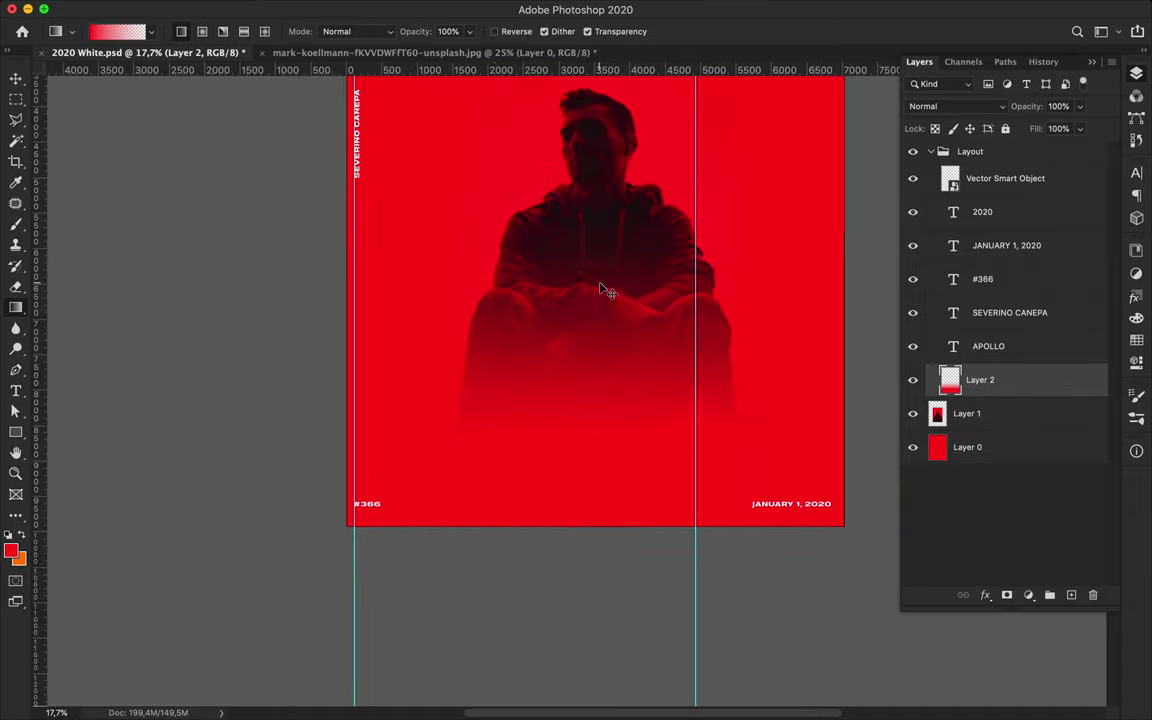
scroll(612, 378, up, 5)
scroll(693, 555, up, 3)
scroll(693, 555, down, 3)
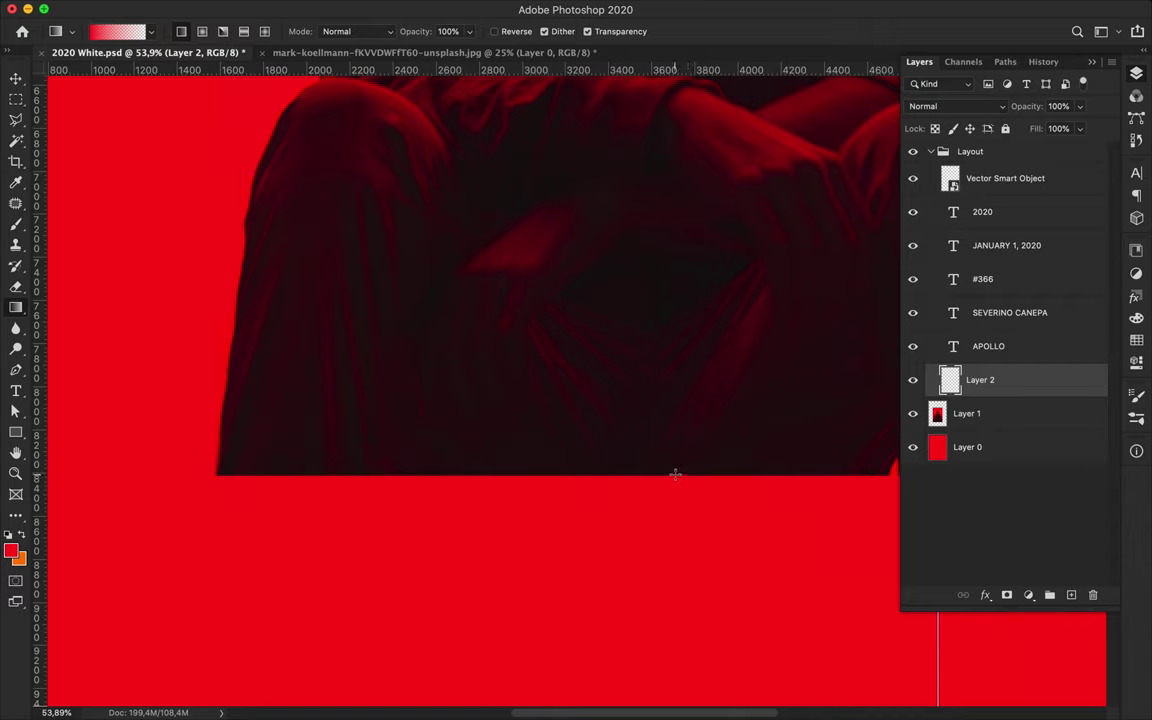
scroll(697, 118, down, 3)
scroll(694, 319, down, 3)
scroll(738, 270, down, 2)
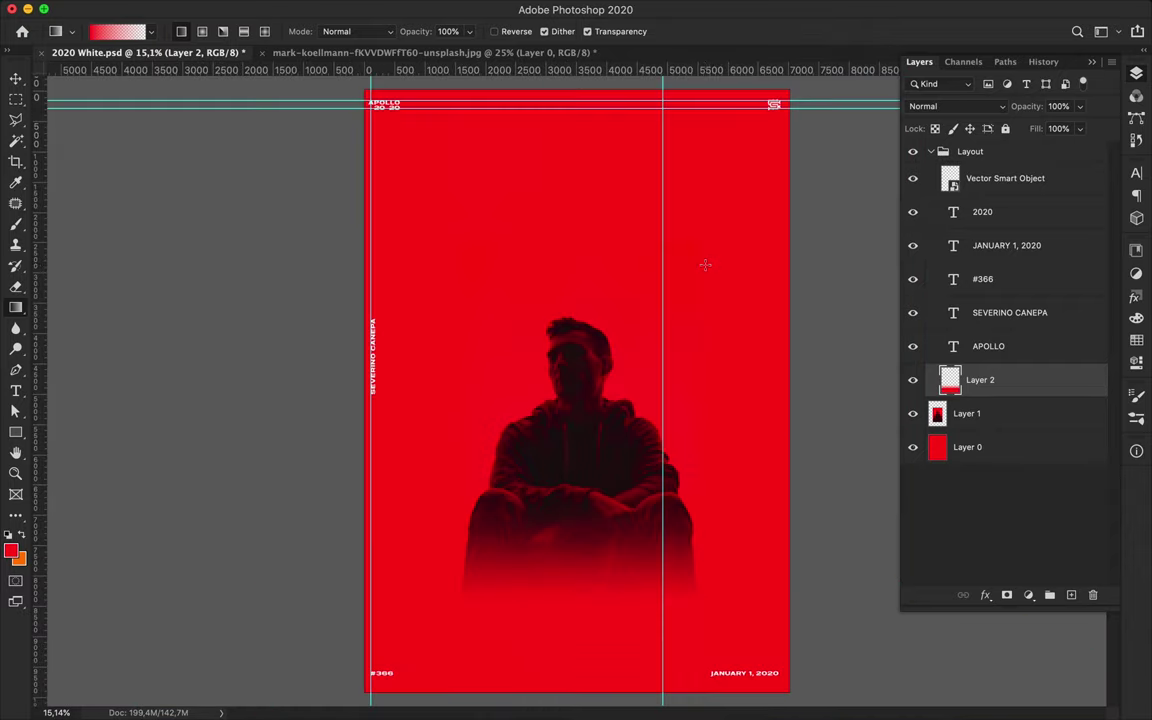
key(ctrl+t)
Warp Layer 2's red fade by lifting its left and right corners and bending the bottom edge, then commit
right_click(517, 411)
click(537, 524)
drag(364, 500, 365, 347)
drag(789, 499, 789, 235)
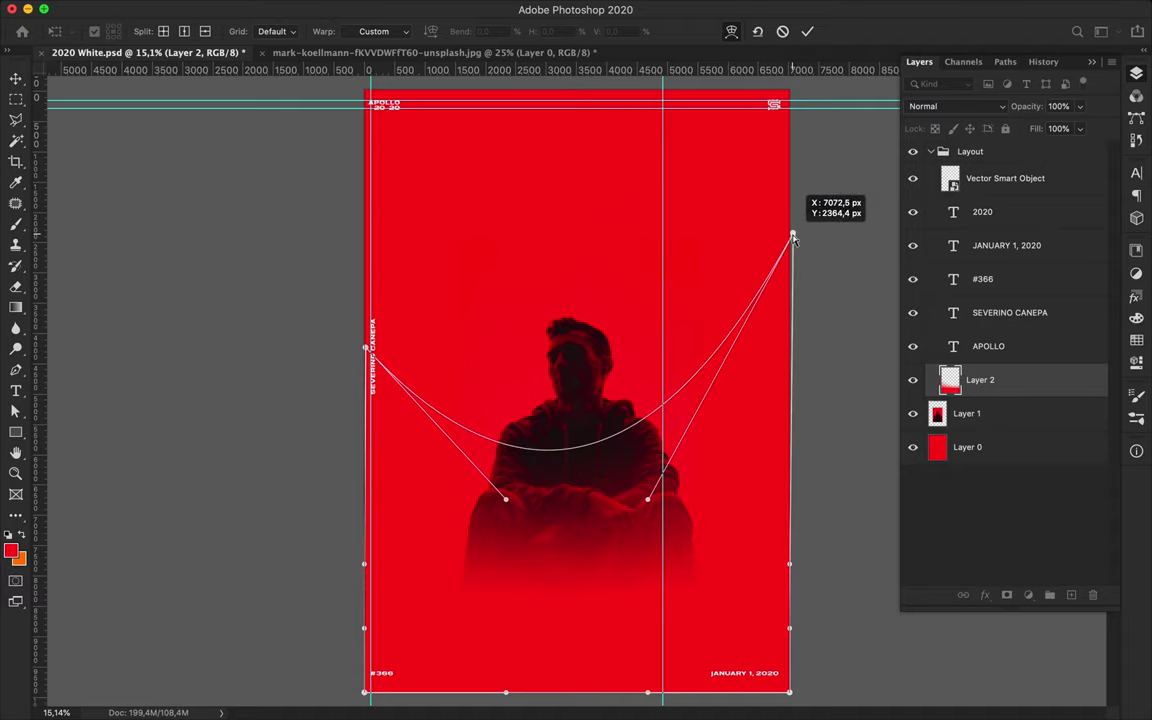
drag(365, 347, 367, 241)
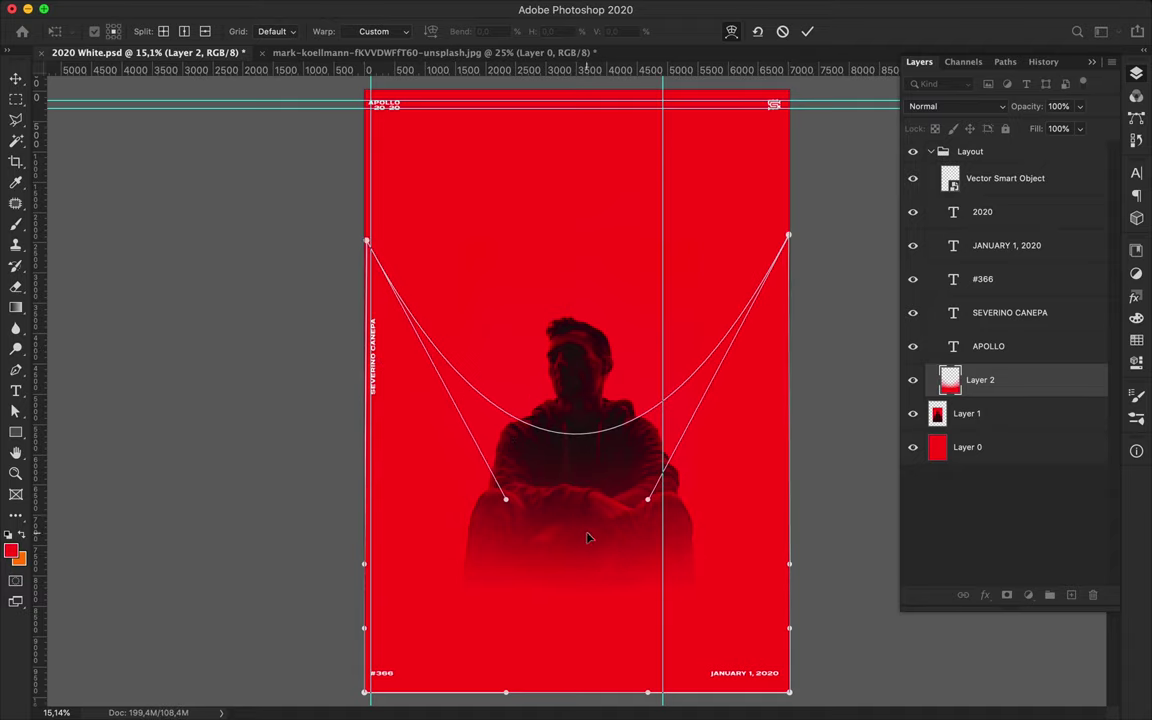
drag(730, 586, 734, 549)
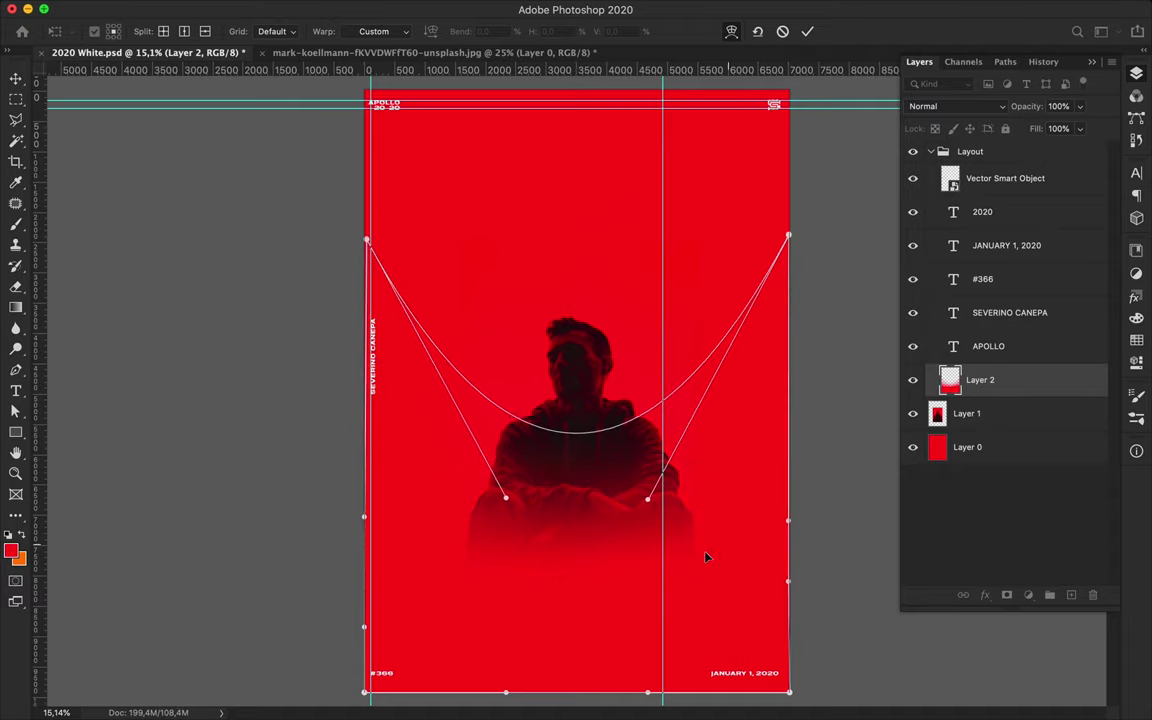
drag(586, 506, 575, 624)
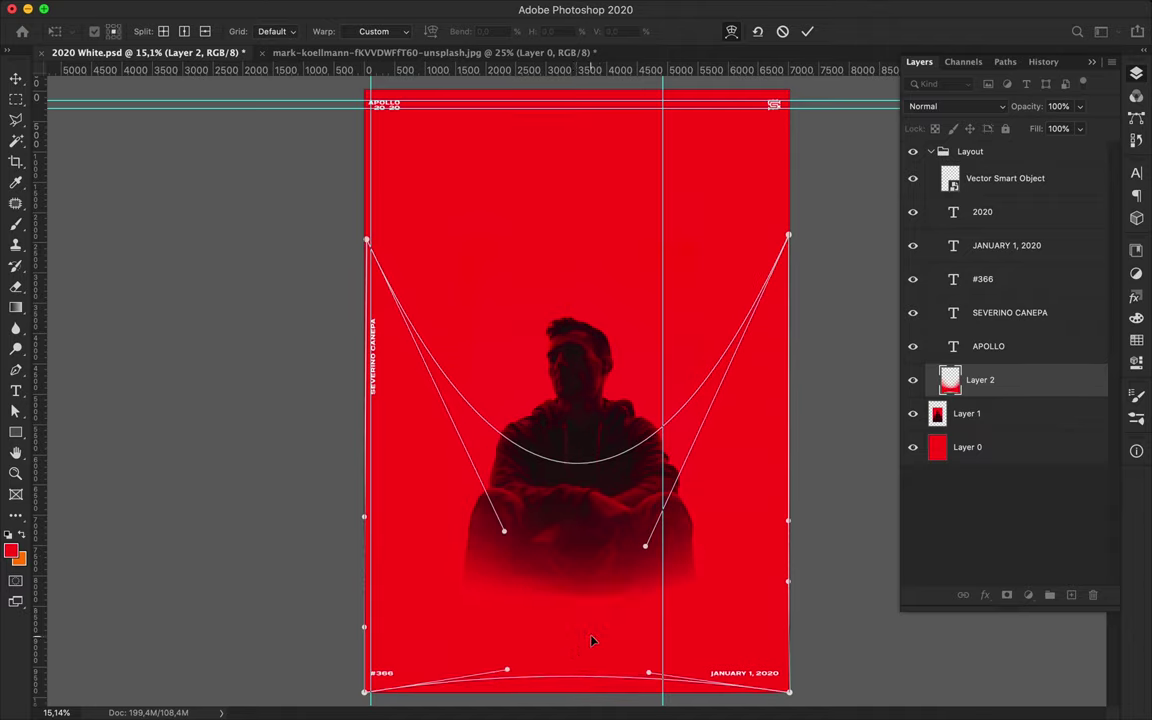
key(Return)
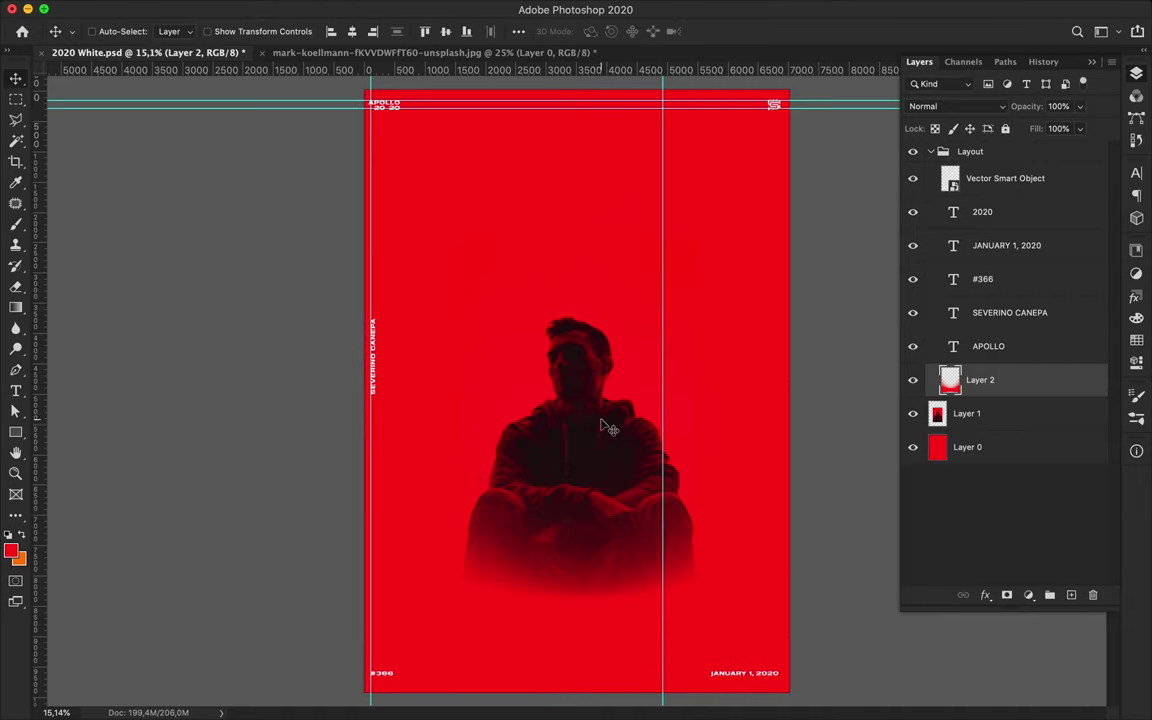
Select Layers 1 and 2 and move the silhouette and its fade up the poster
shift+click(1000, 413)
shift+click(992, 410)
drag(585, 500, 620, 326)
Add a new guide layout with 21 columns and 25 rows
click(446, 8)
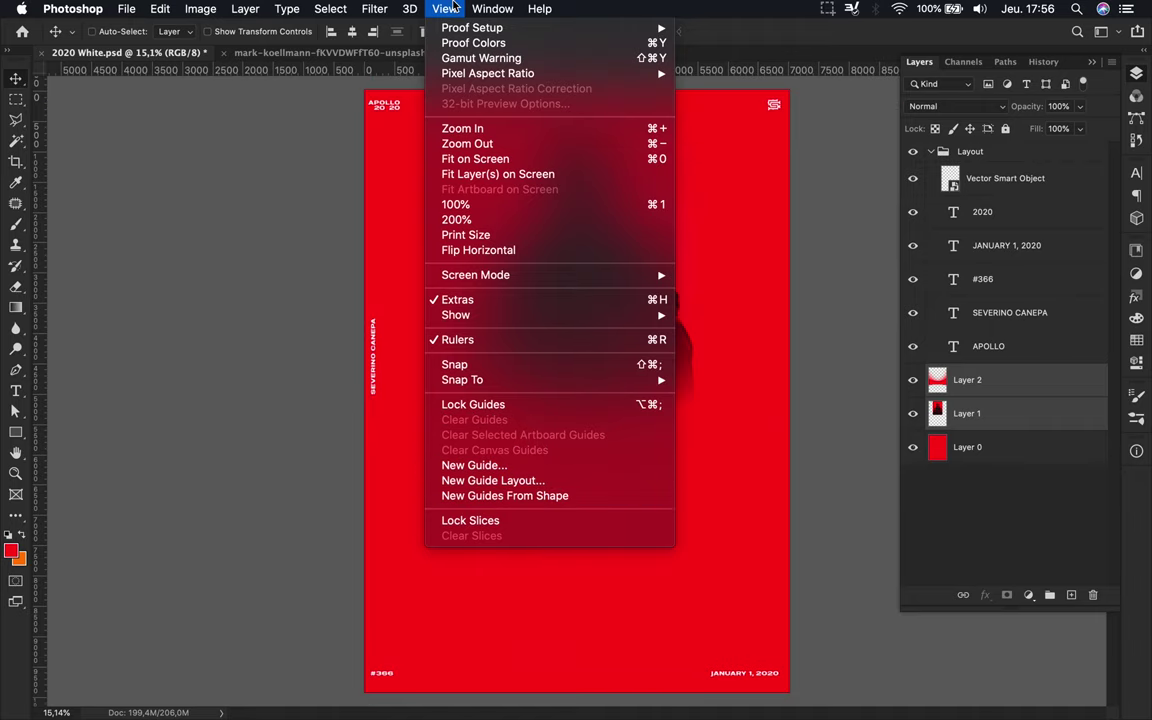
click(493, 480)
text(21)
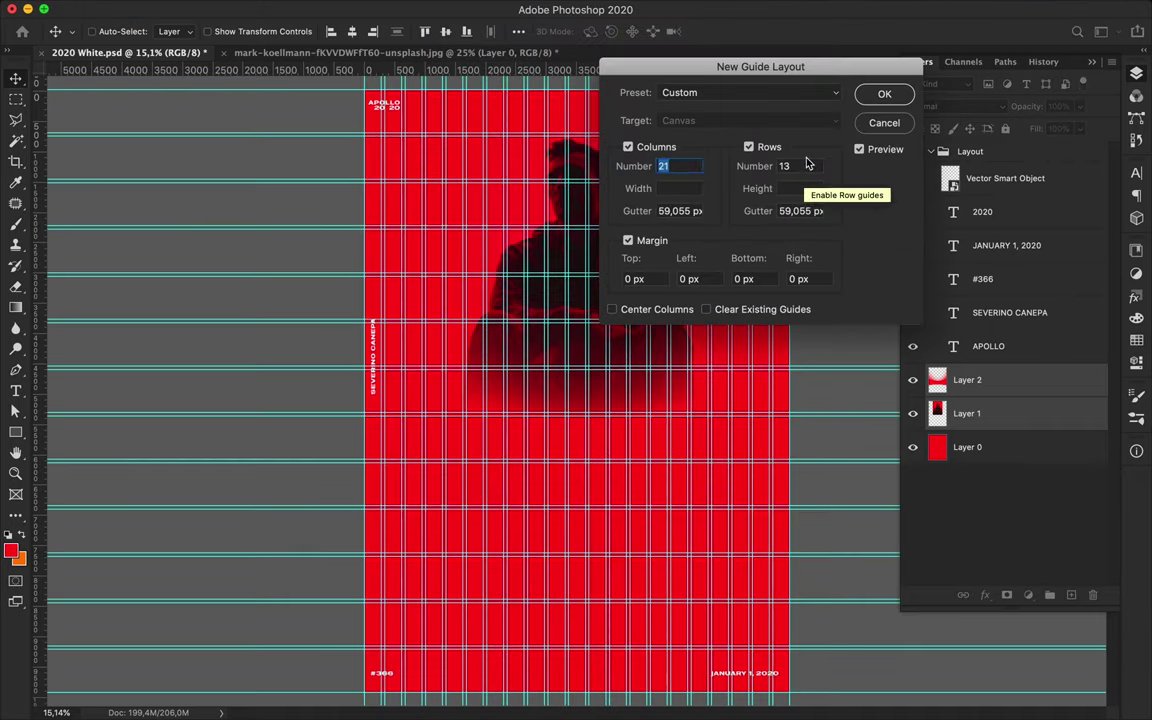
double_click(805, 166)
key(Up)
key(Up)
key(Up)
key(Up)
key(Up)
key(Up)
key(Up)
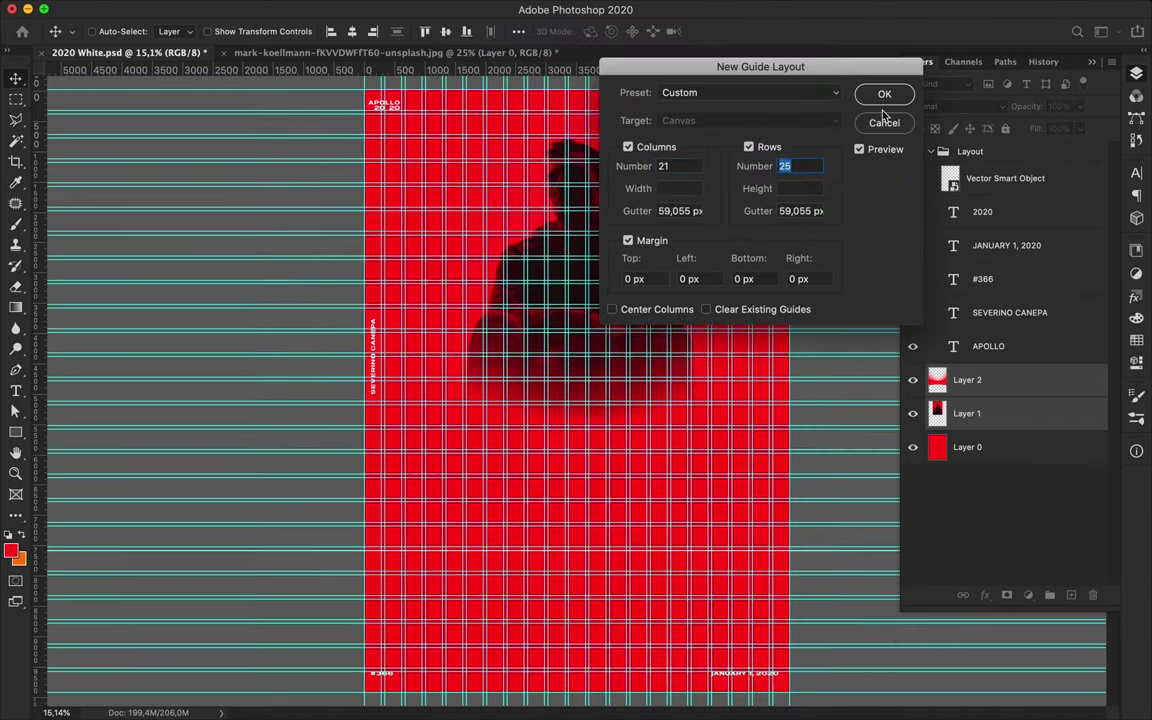
key(Return)
scroll(548, 257, up, 2)
key(t)
click(372, 538)
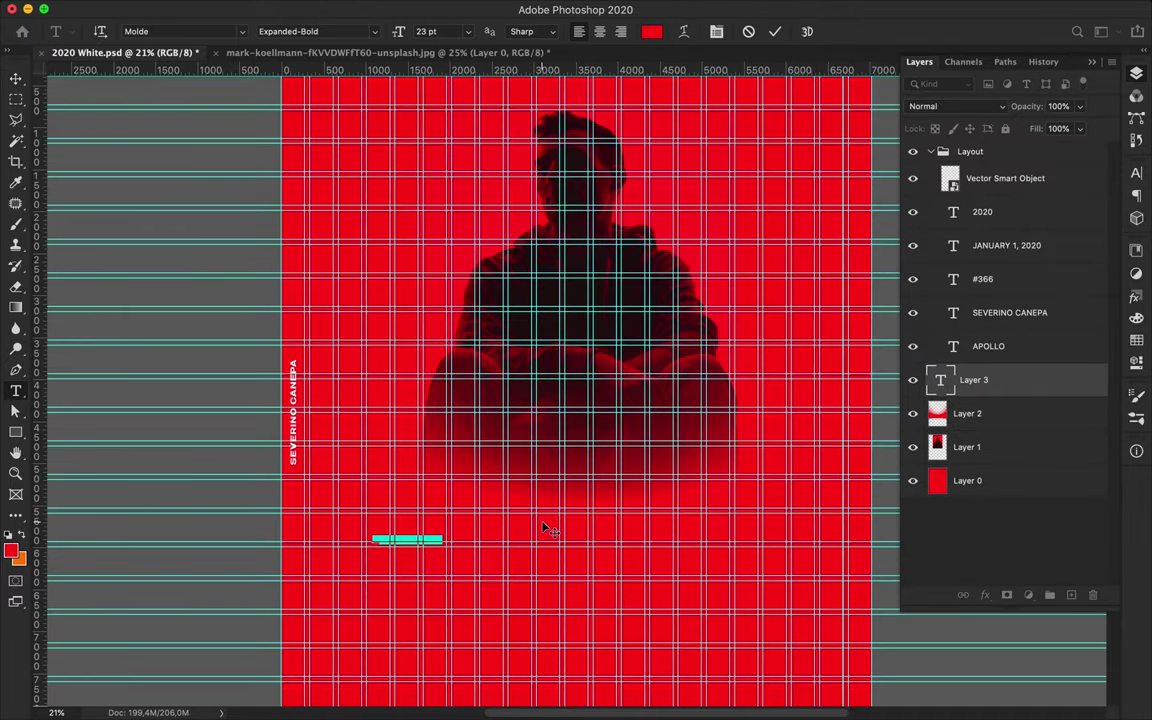
Type ABOVE, enlarge it to 187.1 pt and place it just under the figure
key(BackSpace)
text(ABOVE)
drag(391, 540, 680, 550)
key(ctrl+Return)
key(v)
click(374, 8)
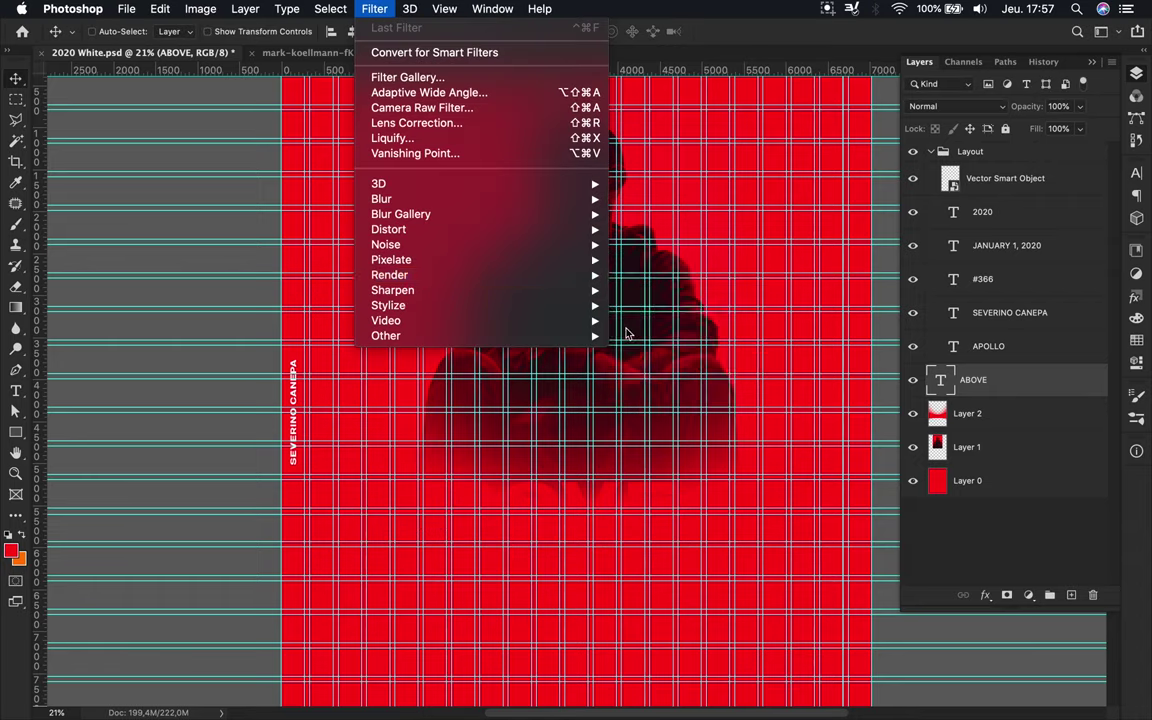
mouse_move(444, 8)
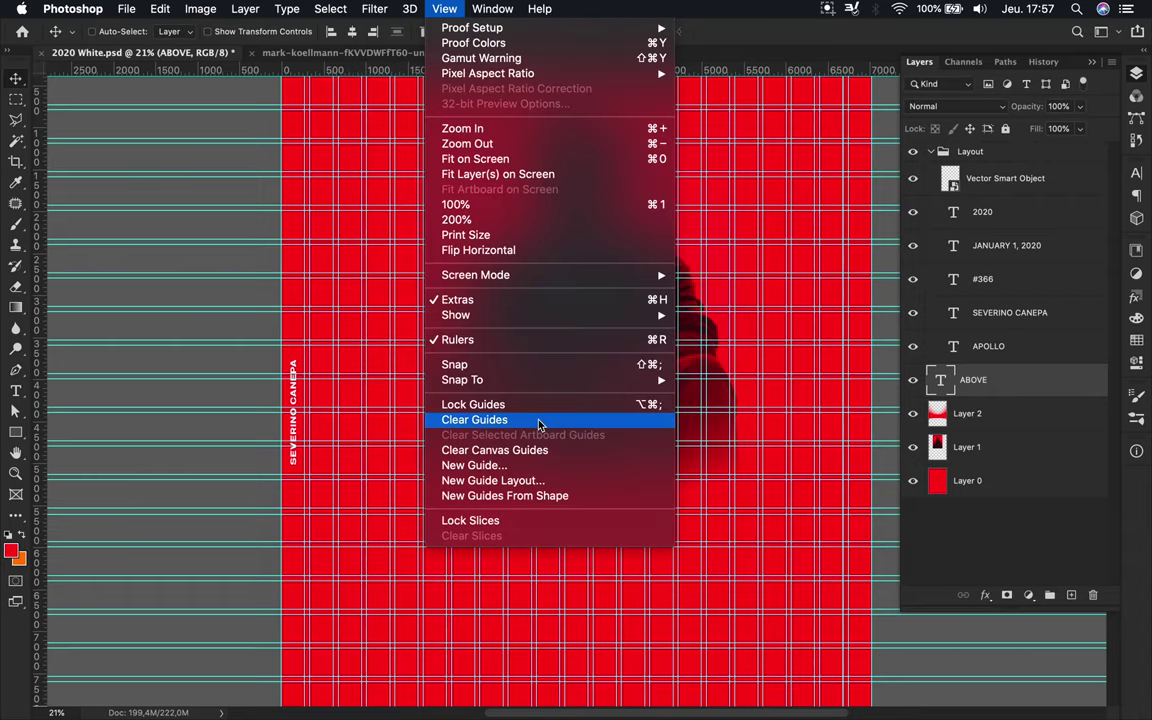
click(538, 424)
drag(553, 519, 603, 484)
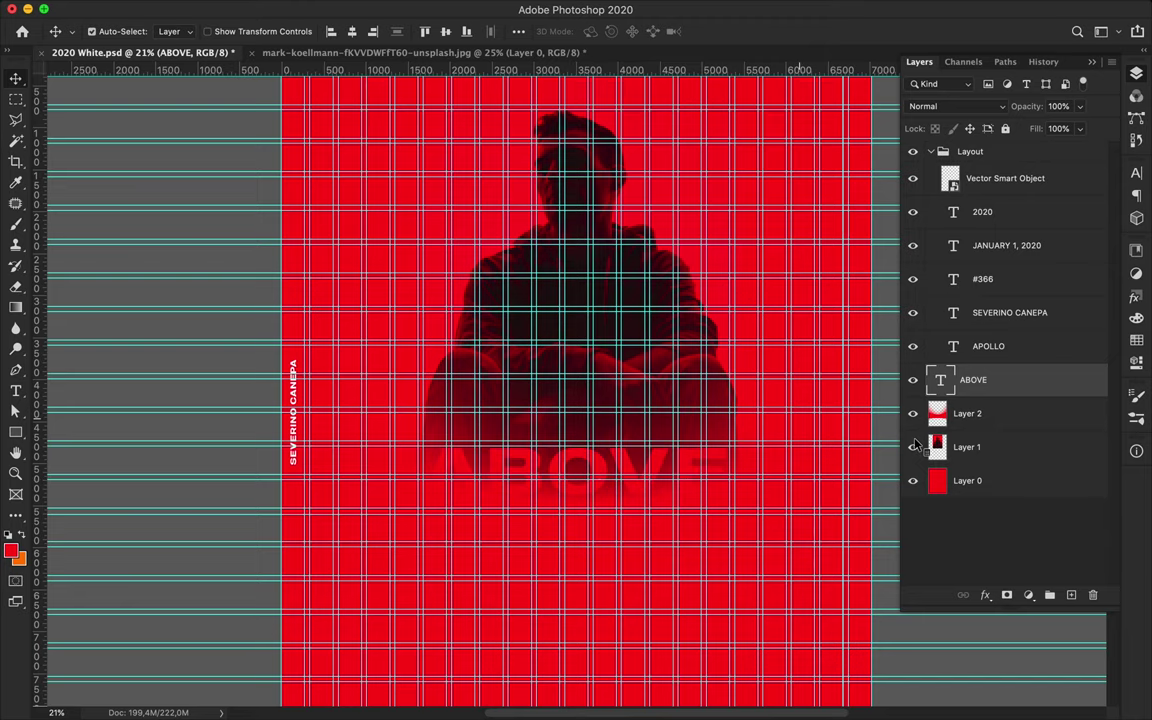
Move ABOVE down 120 px and make a white-coloured copy below the original
click(1028, 437)
click(931, 151)
click(605, 472)
drag(605, 472, 630, 535)
key(t)
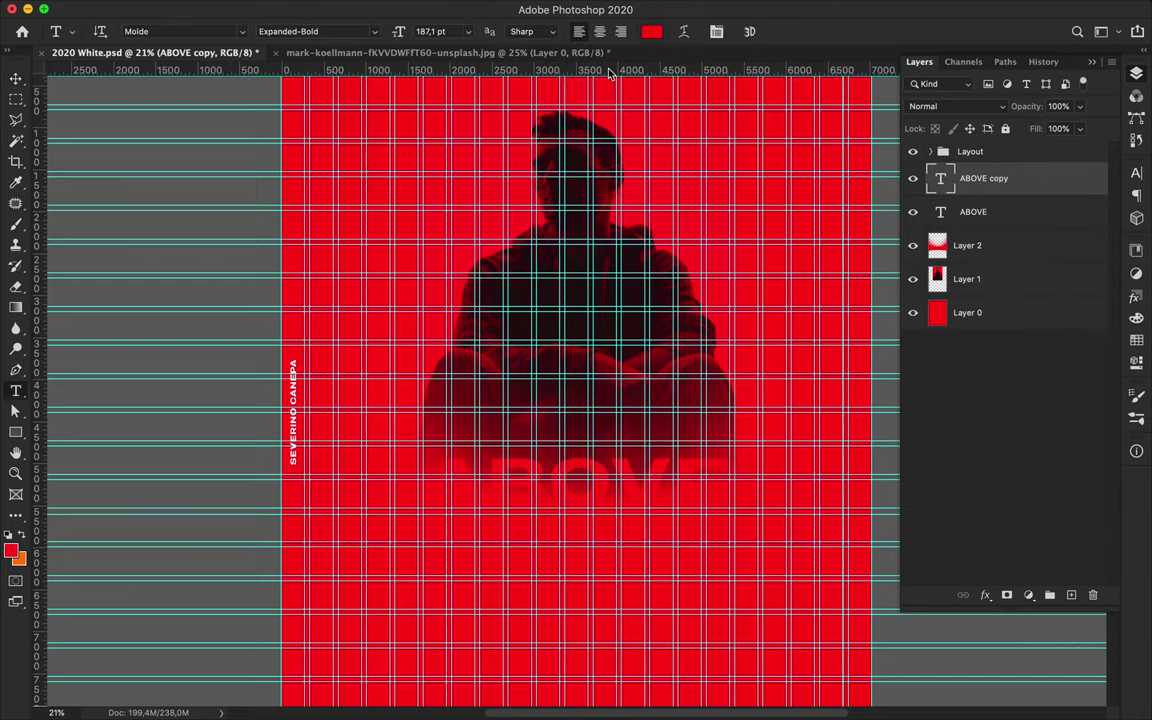
click(648, 31)
click(736, 230)
click(1097, 220)
Search the font list for Futura and apply Futura Medium to the white ABOVE
key(v)
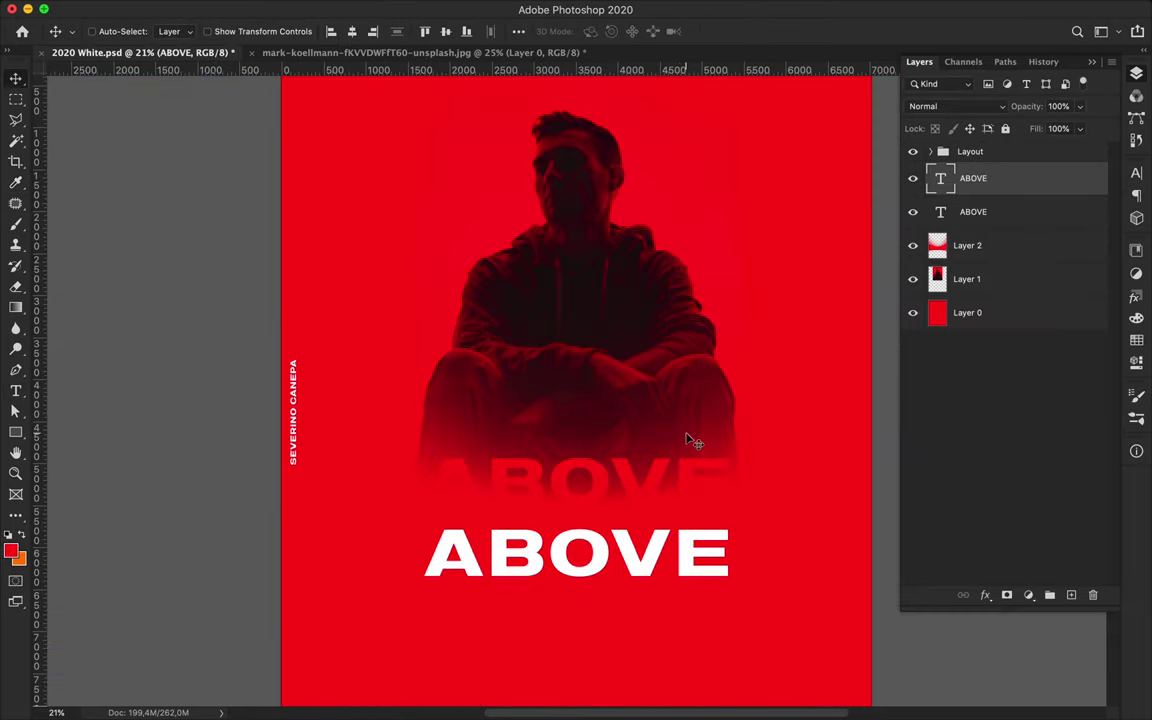
click(1136, 173)
click(1038, 190)
key(Down)
key(Down)
key(Down)
key(Down)
key(Down)
key(Down)
key(Down)
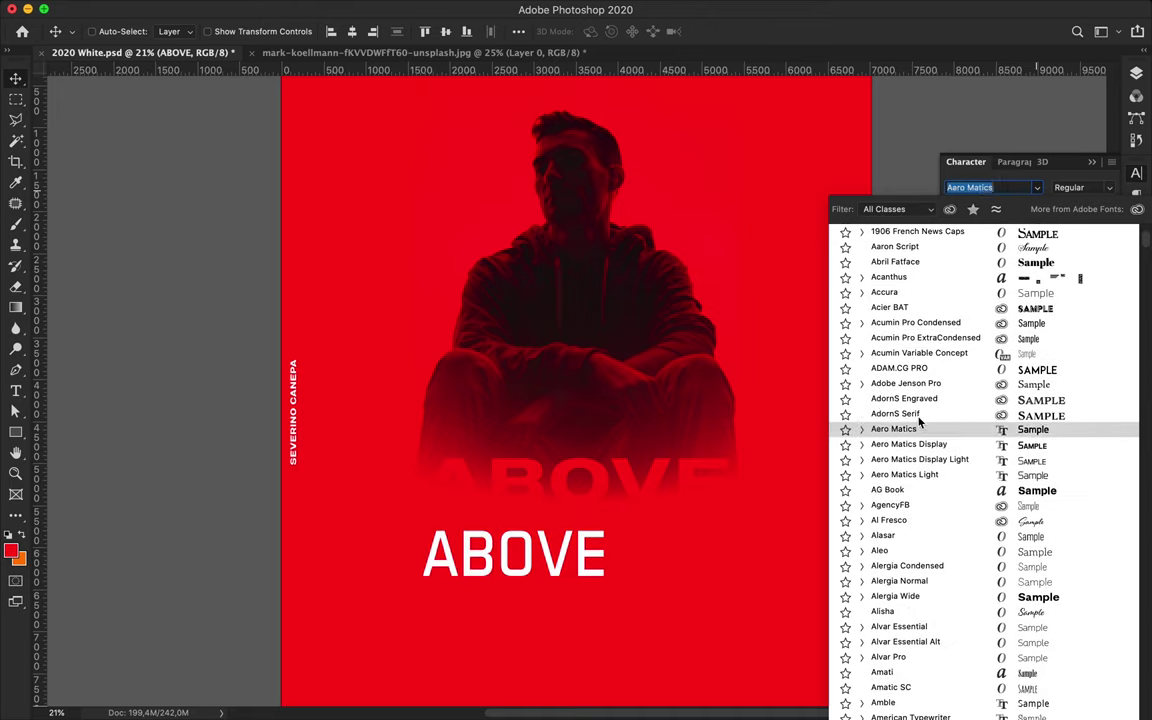
text(futura)
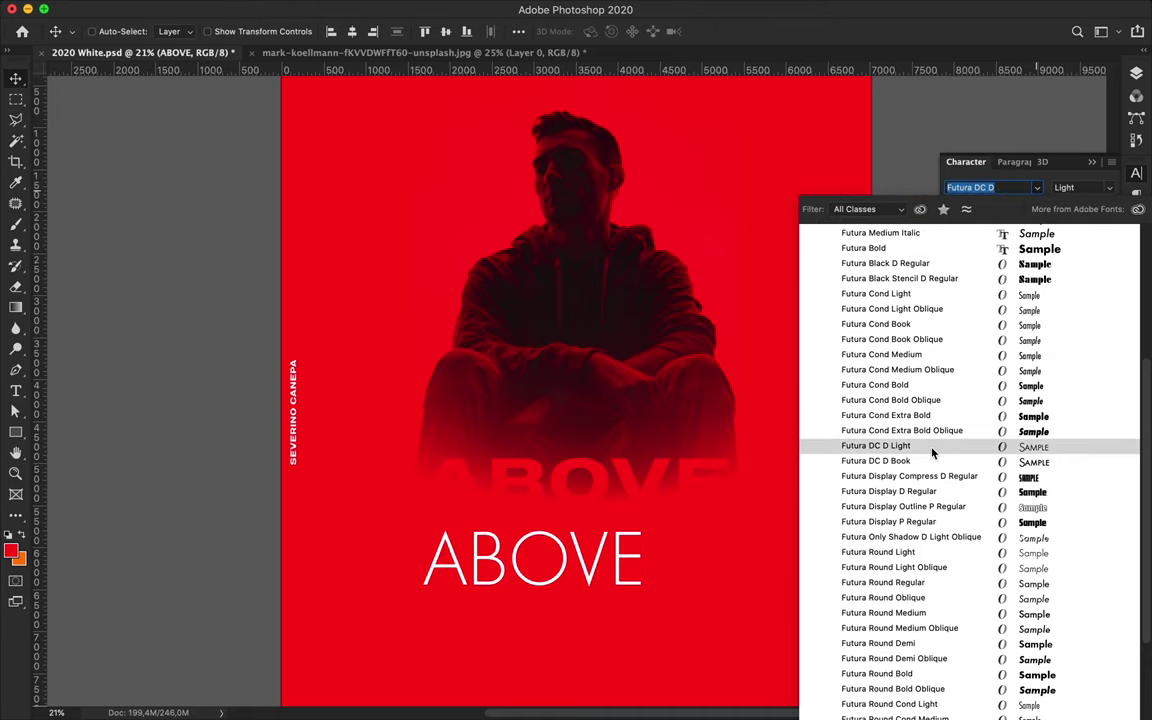
scroll(941, 544, down, 5)
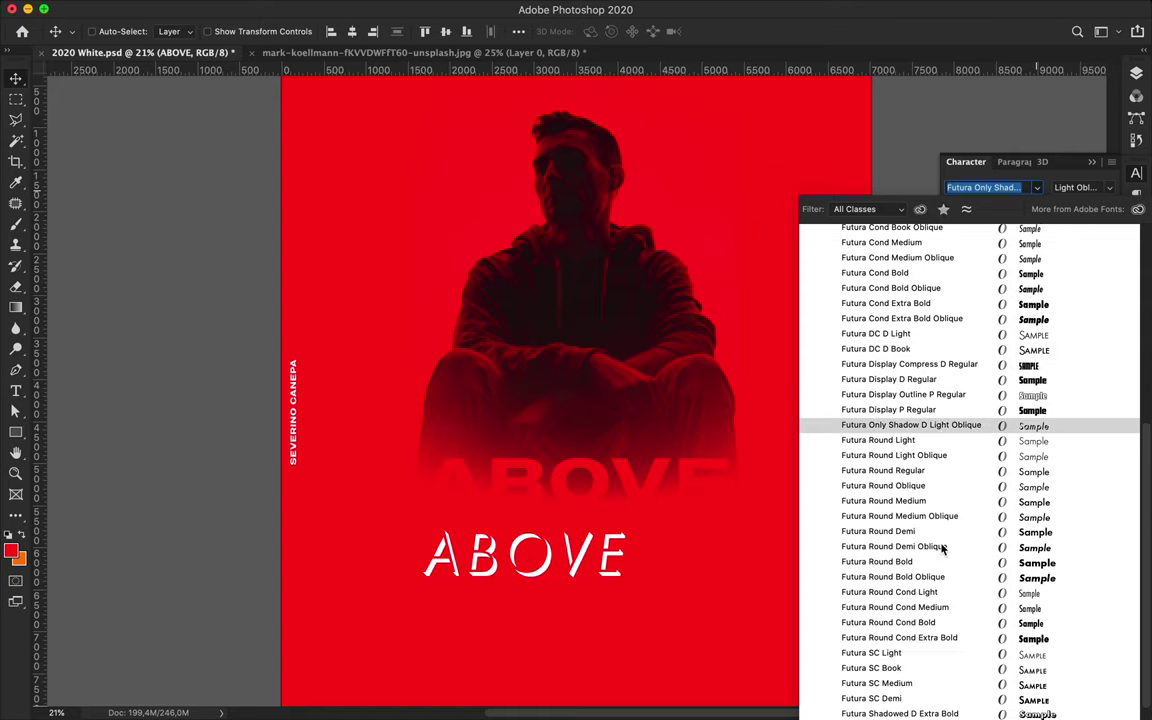
scroll(923, 678, down, 1)
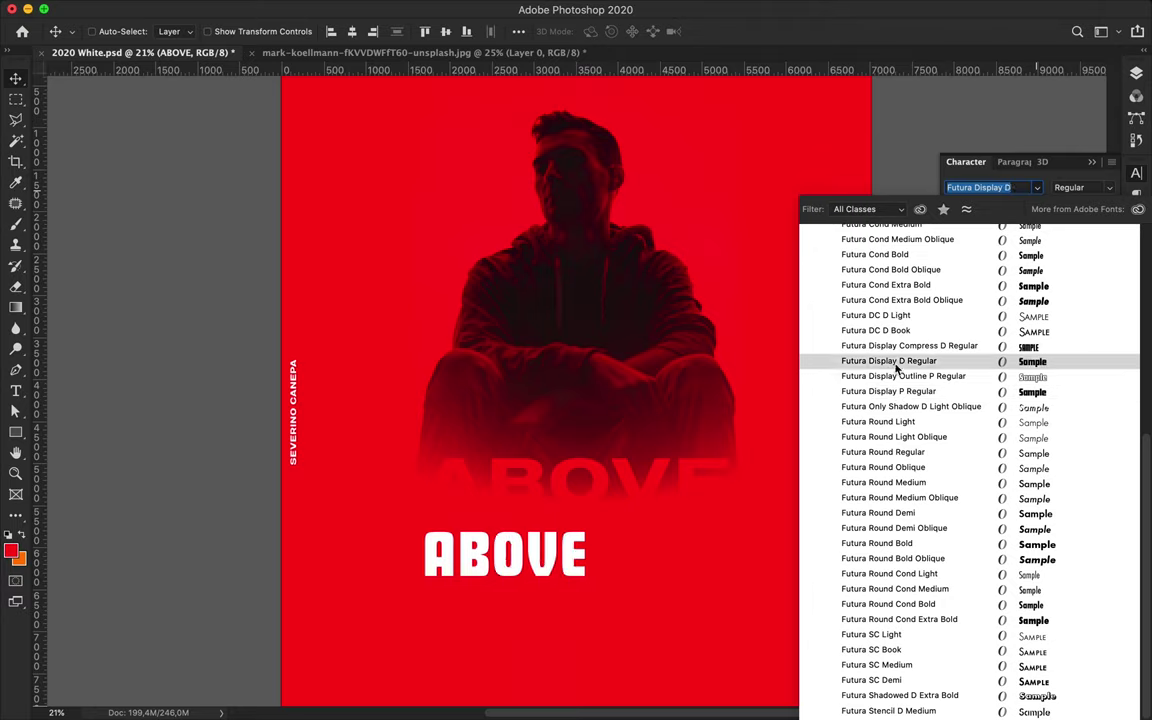
scroll(899, 280, up, 5)
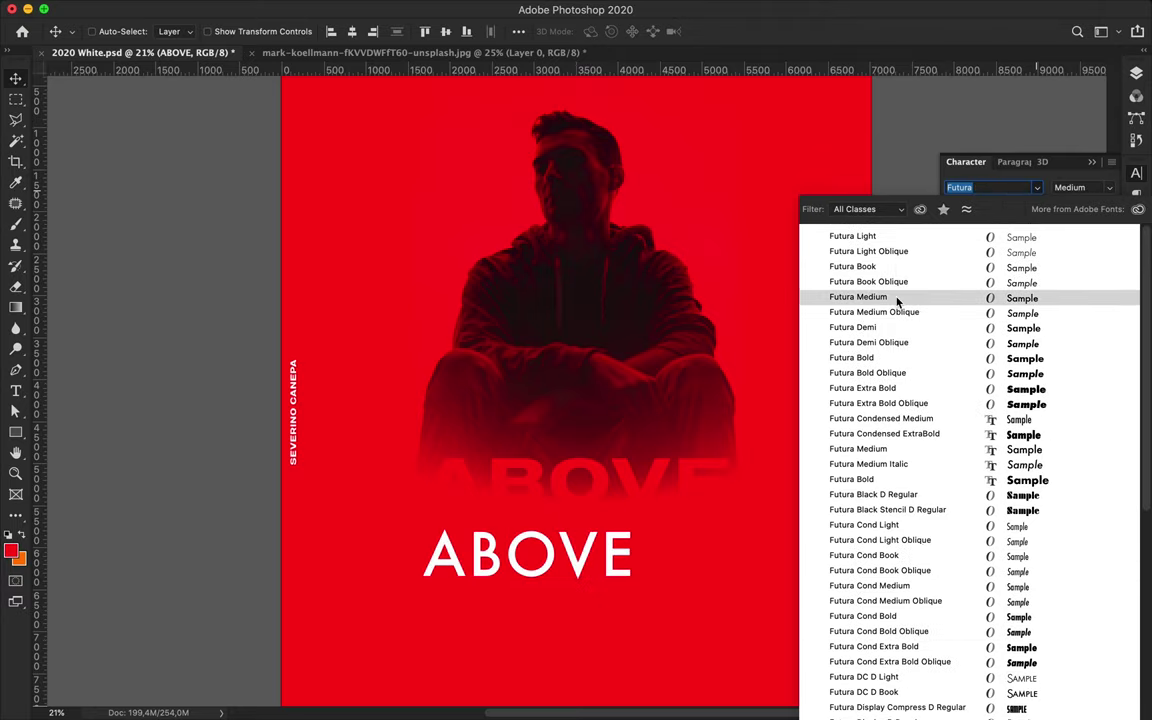
click(897, 298)
Apply Futura Extra Bold to the faded ABOVE and nudge it slightly right
click(1135, 76)
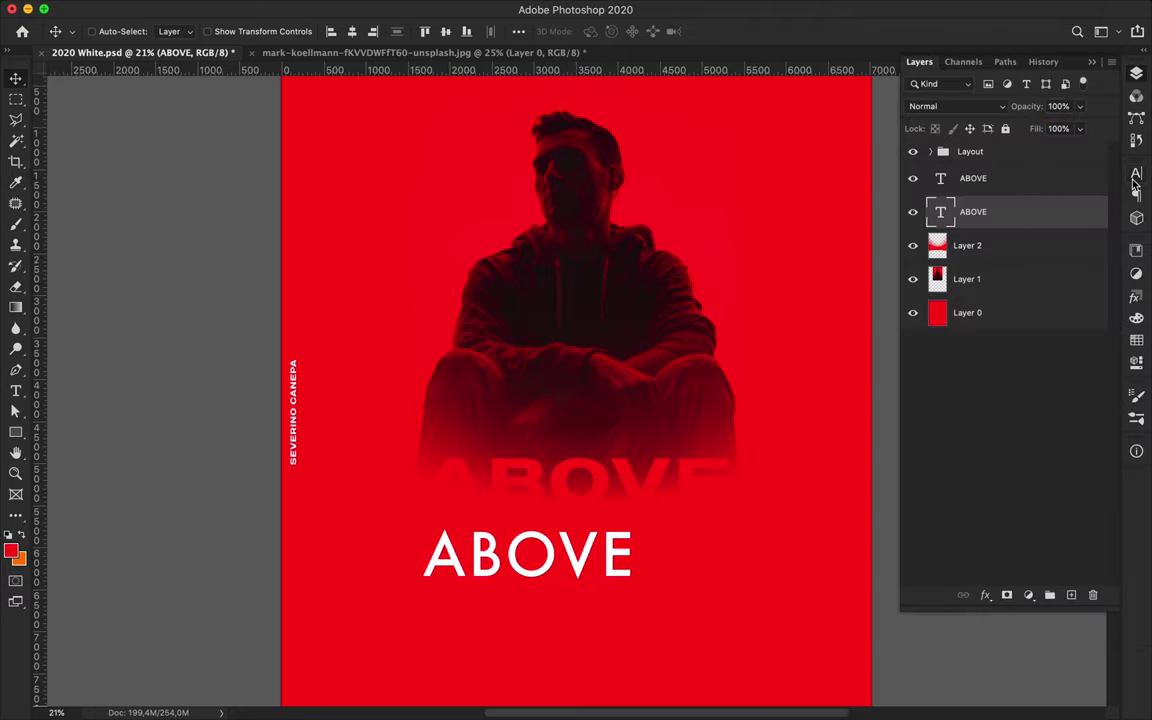
click(1136, 175)
key(t)
click(1037, 169)
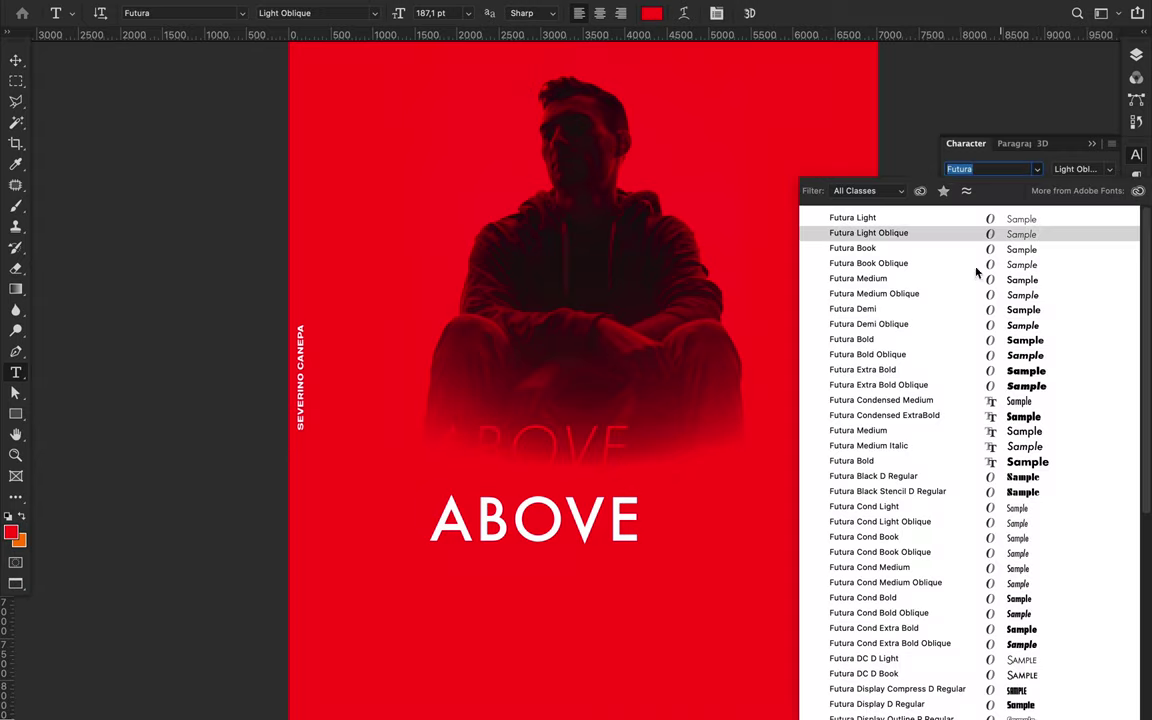
click(953, 381)
key(v)
drag(600, 440, 680, 440)
Apply Futura Extra Bold to the white ABOVE title and move it above the man's head
click(1037, 169)
click(990, 169)
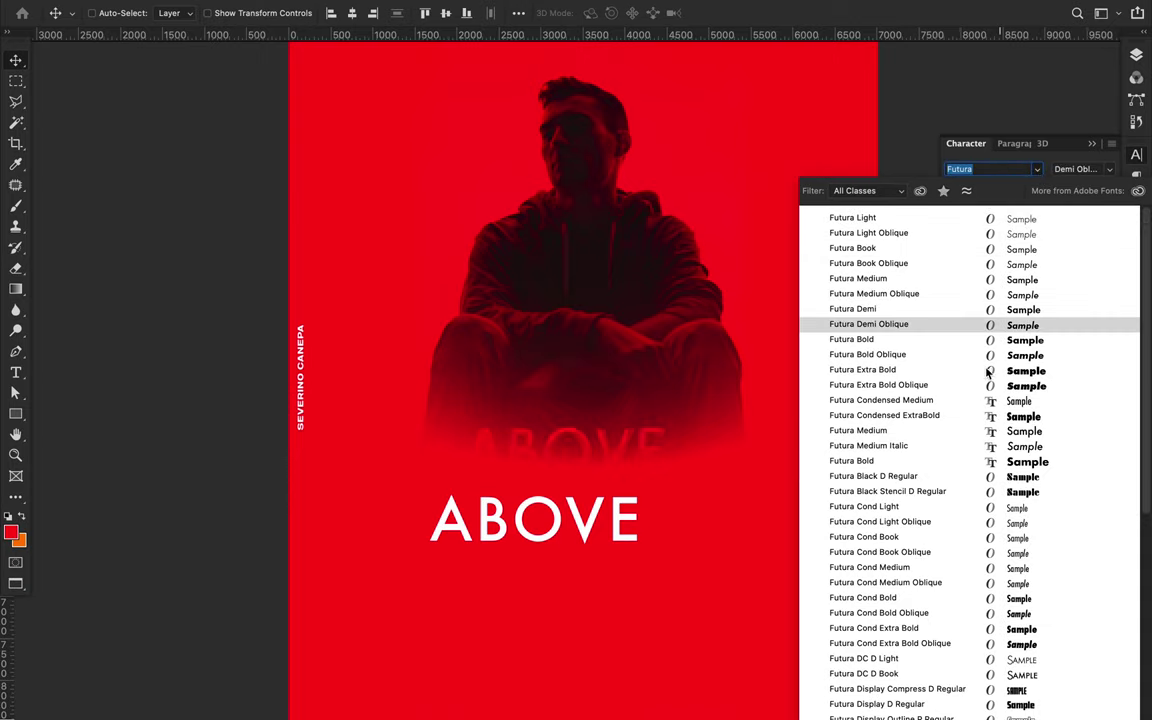
click(988, 370)
scroll(665, 365, up, 3)
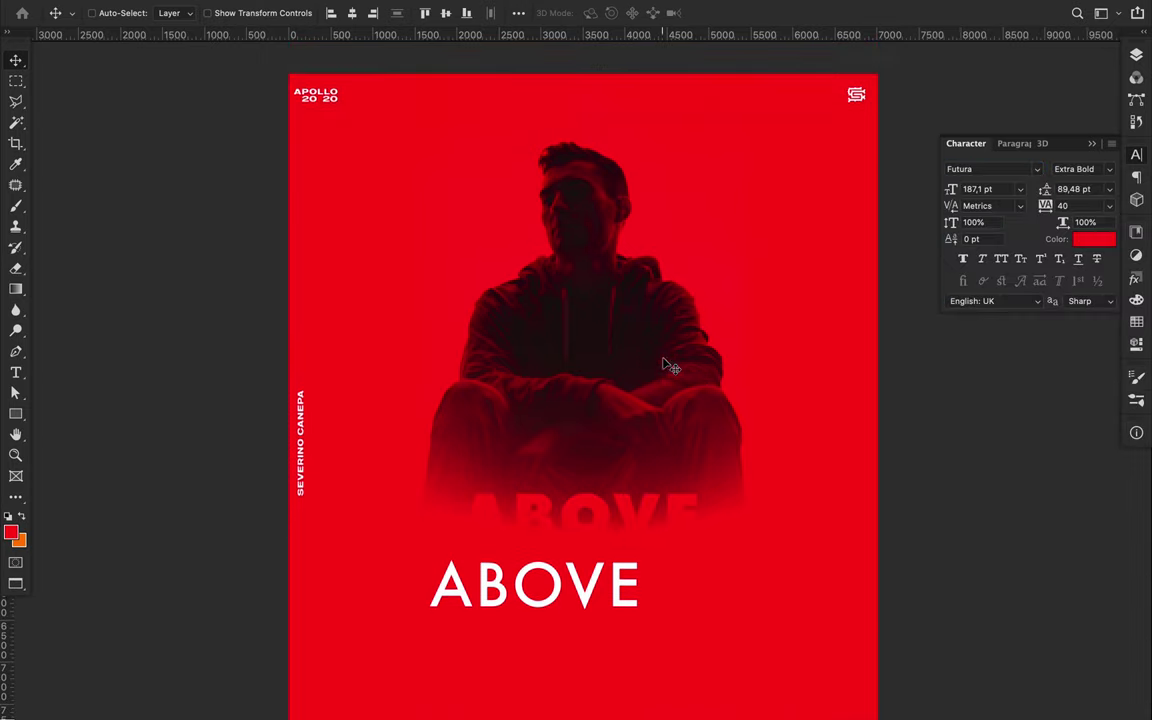
drag(612, 472, 645, 515)
drag(592, 472, 565, 448)
key(f)
key(f)
mouse_move(592, 568)
mouse_down()
mouse_move(720, 144)
mouse_move(647, 140)
mouse_up()
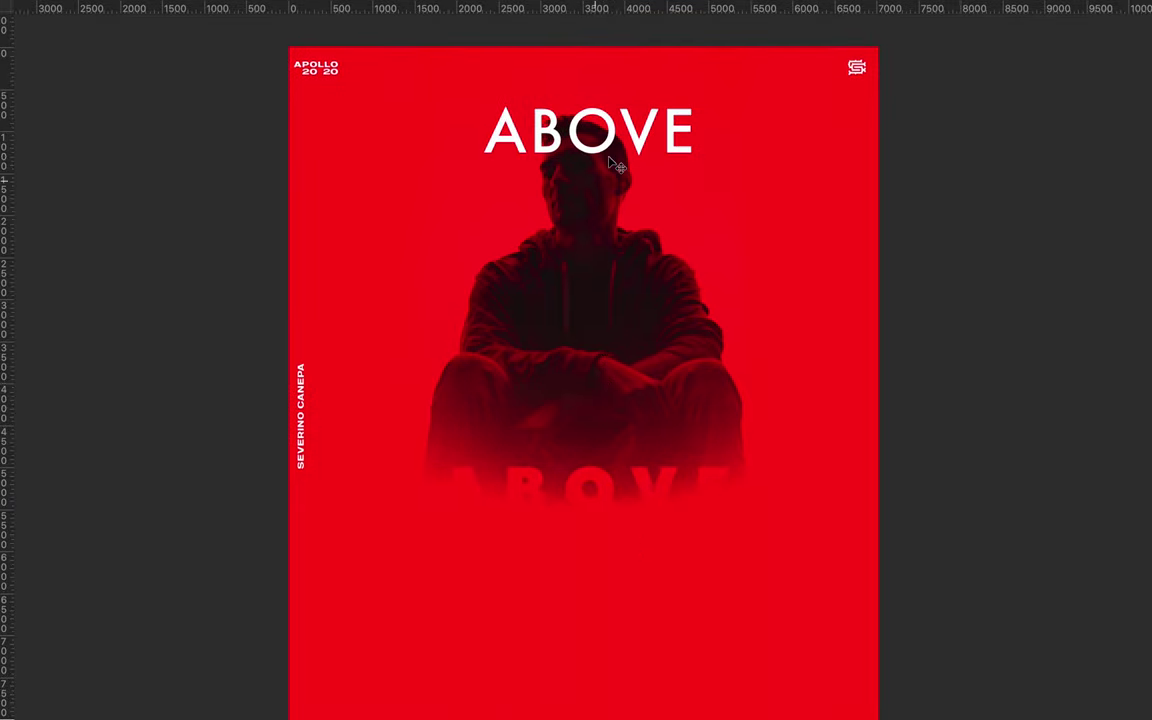
Hide the faded ABOVE copy and select the man's silhouette with Quick Selection
key(f)
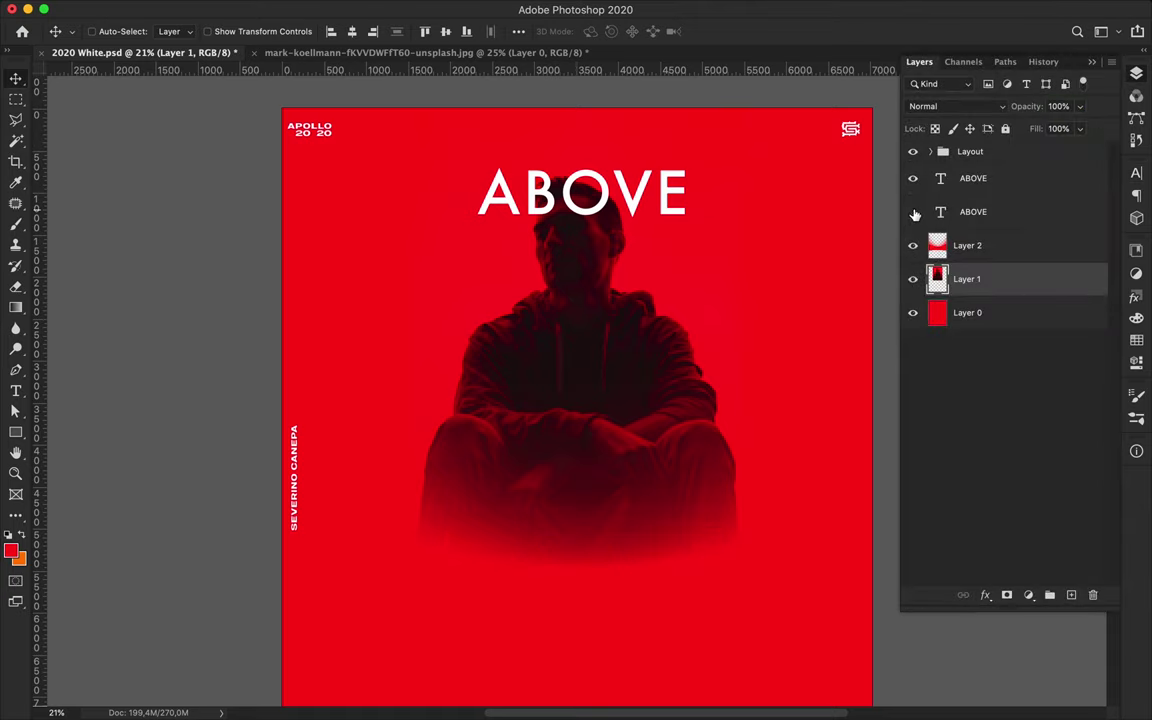
click(912, 178)
scroll(593, 200, up, 2)
scroll(593, 200, up, 3)
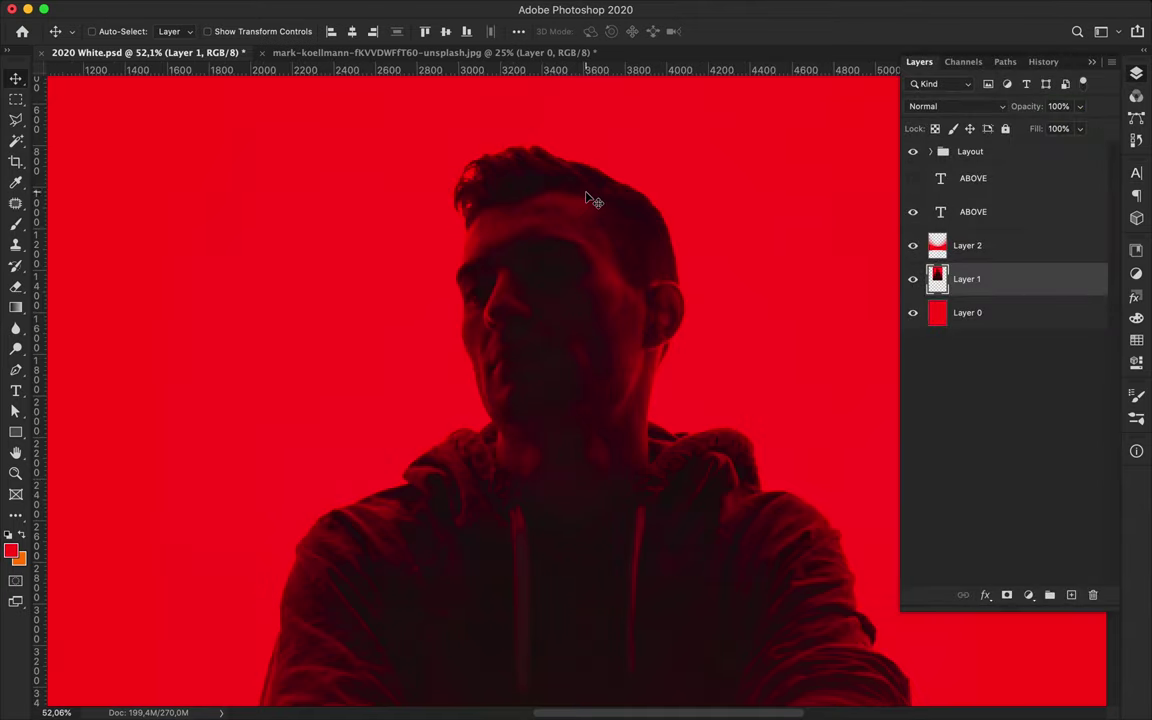
right_click(945, 285)
key(Escape)
right_click(16, 140)
click(90, 138)
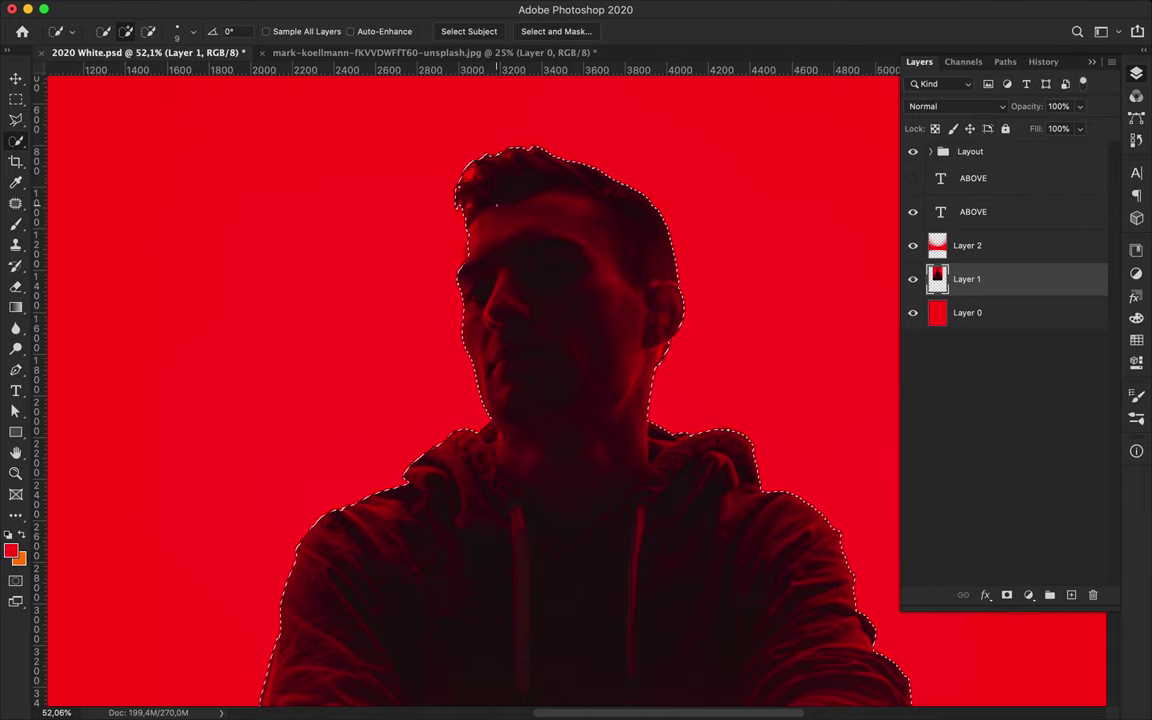
key(v)
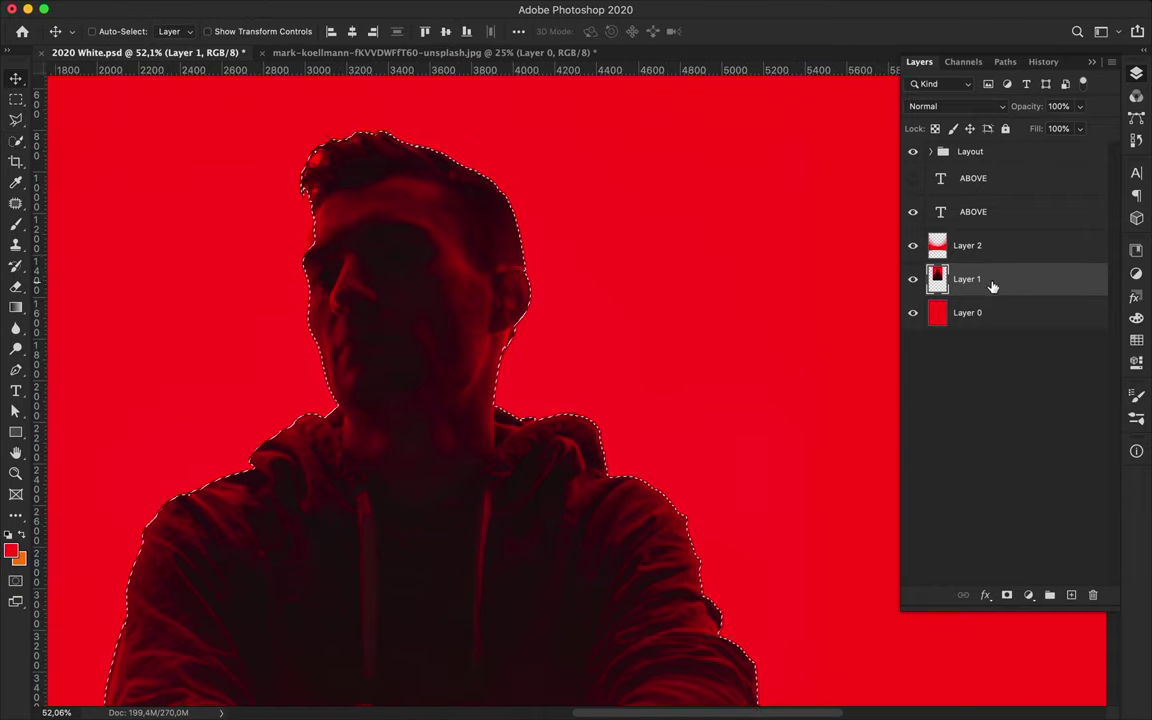
key(w)
Open Select and Mask with an overlay preview at 67% opacity
click(550, 31)
scroll(453, 181, up, 3)
click(16, 78)
click(226, 206)
click(203, 226)
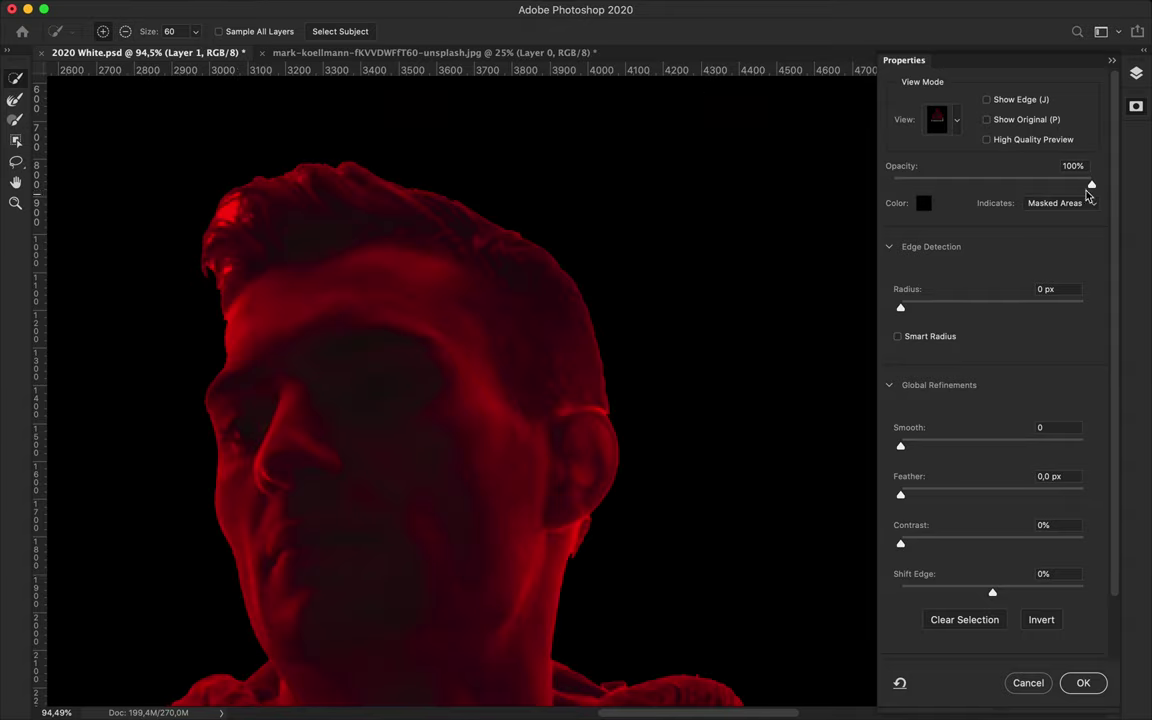
drag(1091, 184, 1026, 184)
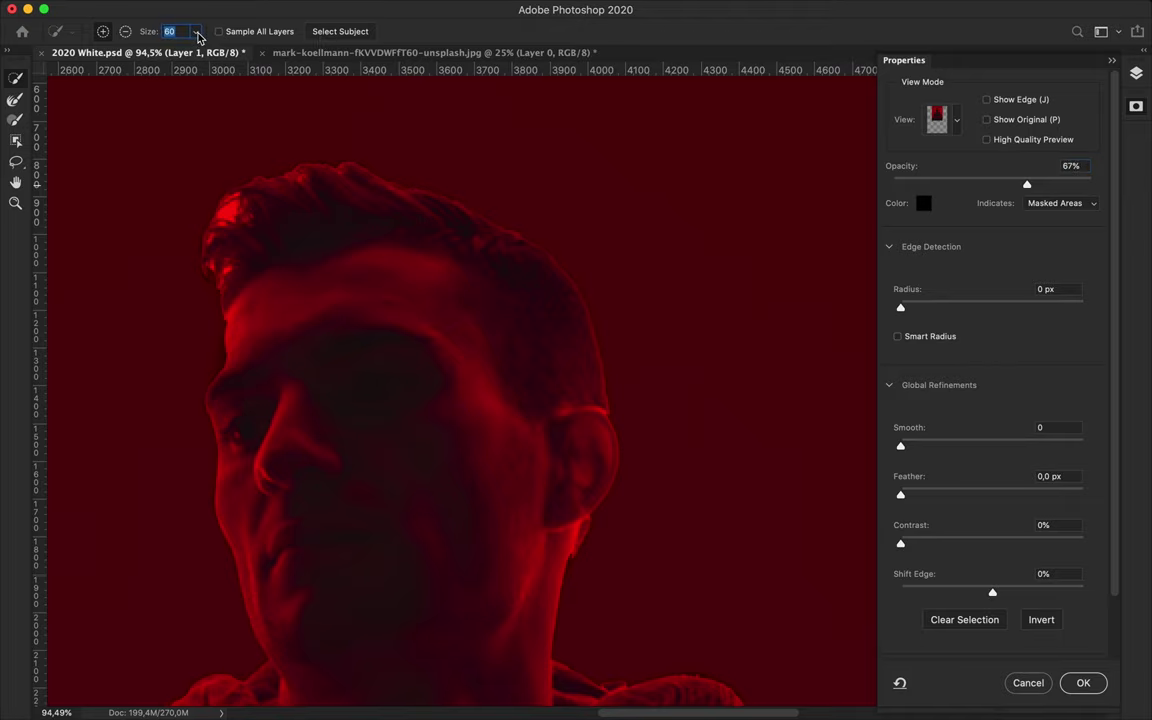
Refine the forehead and top-right hair edges with a size-63 Refine Edge Brush
drag(237, 210, 224, 225)
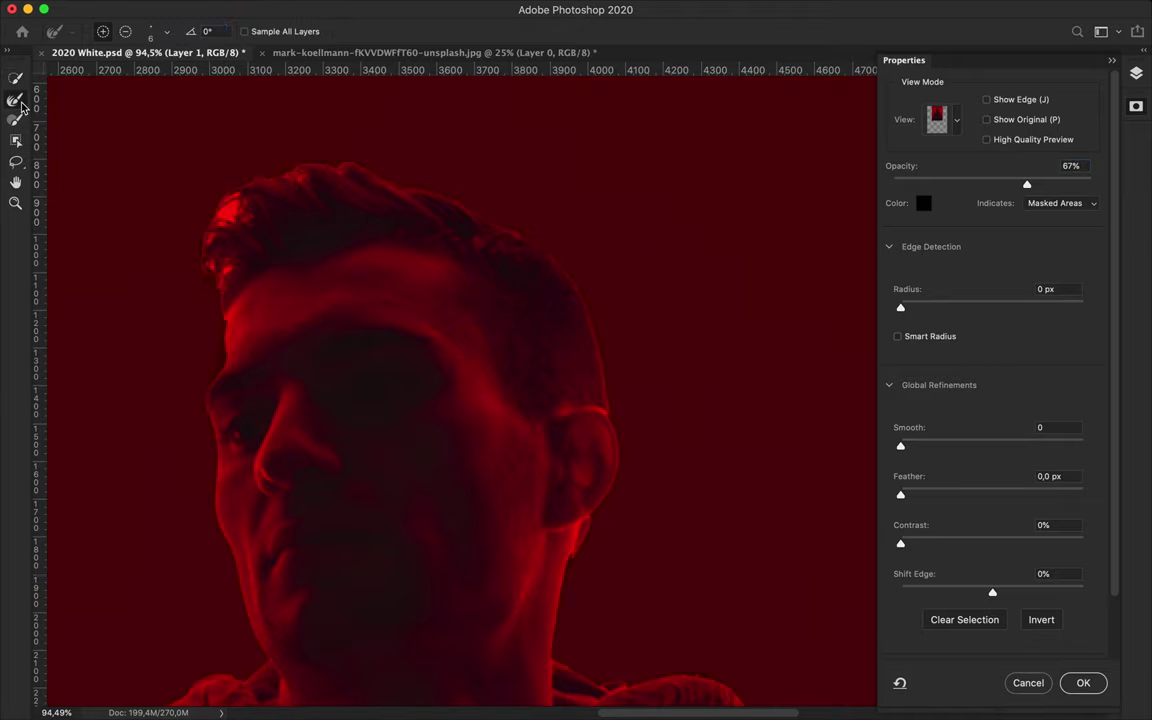
click(166, 33)
drag(84, 74, 98, 74)
key(Return)
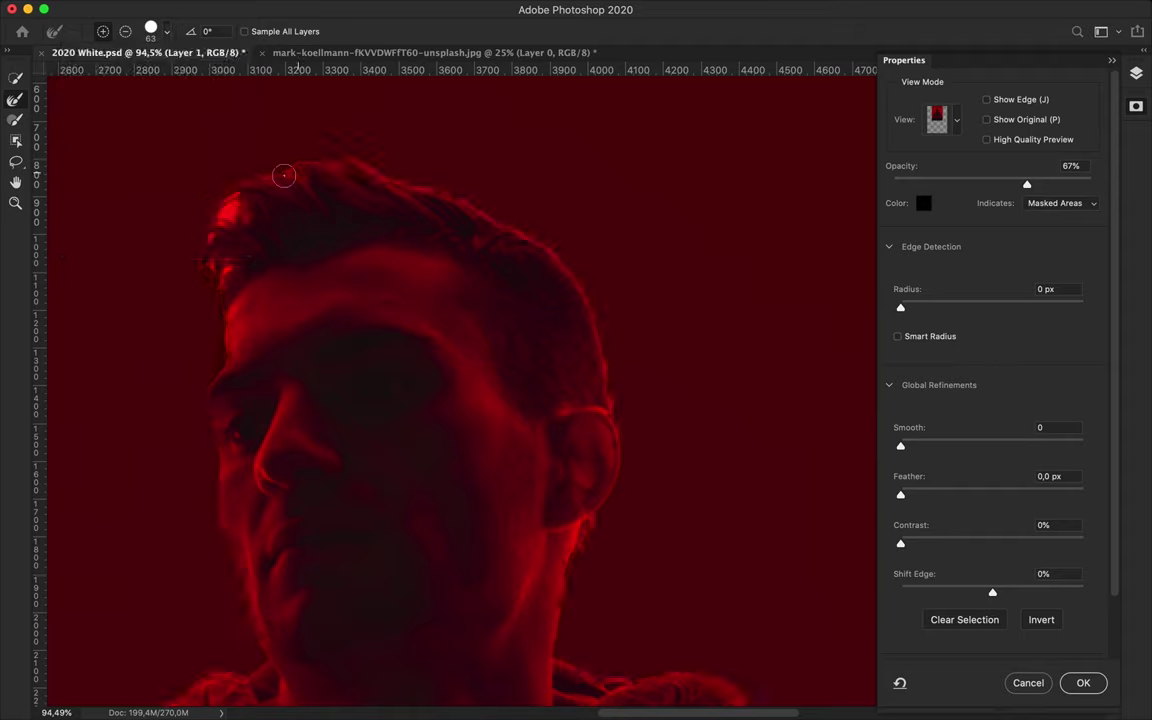
scroll(296, 211, down, 3)
scroll(326, 326, down, 5)
scroll(326, 324, up, 5)
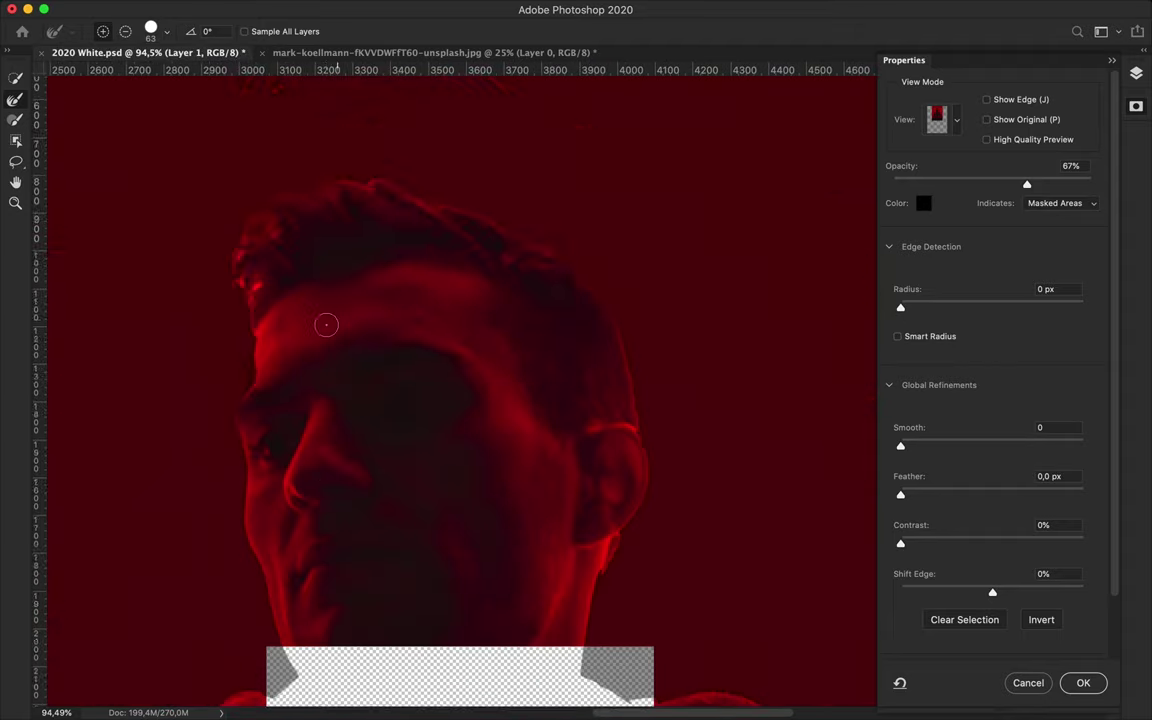
scroll(320, 309, down, 3)
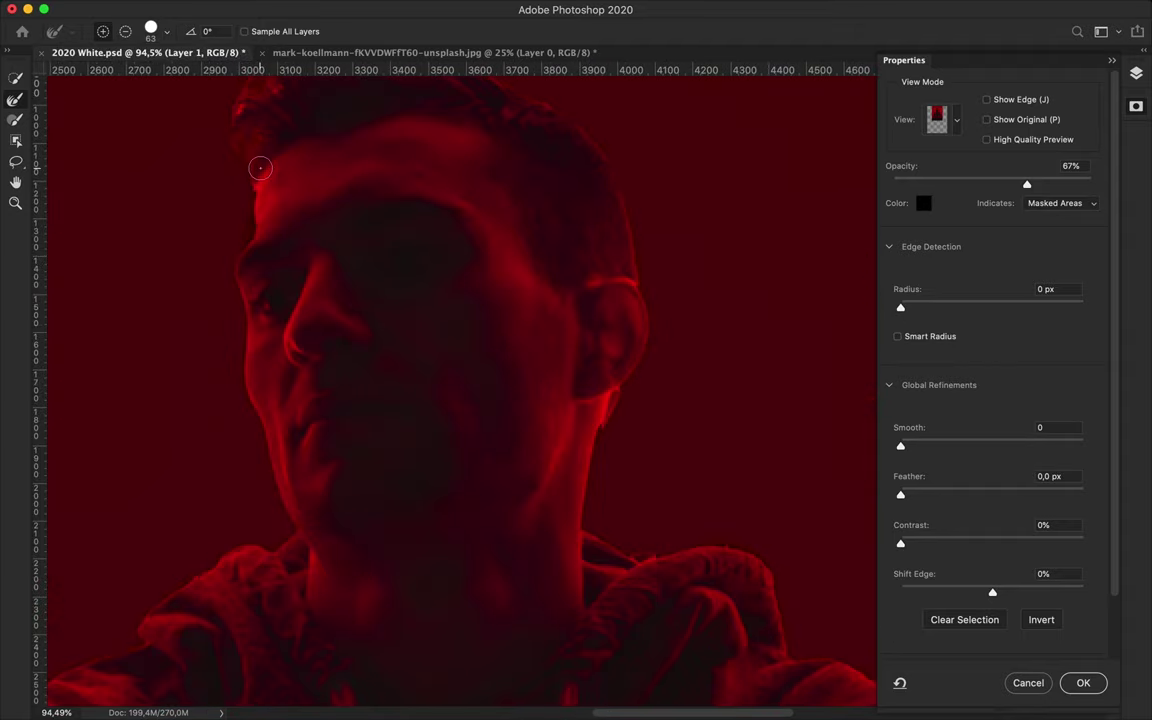
scroll(330, 160, up, 5)
drag(600, 236, 606, 278)
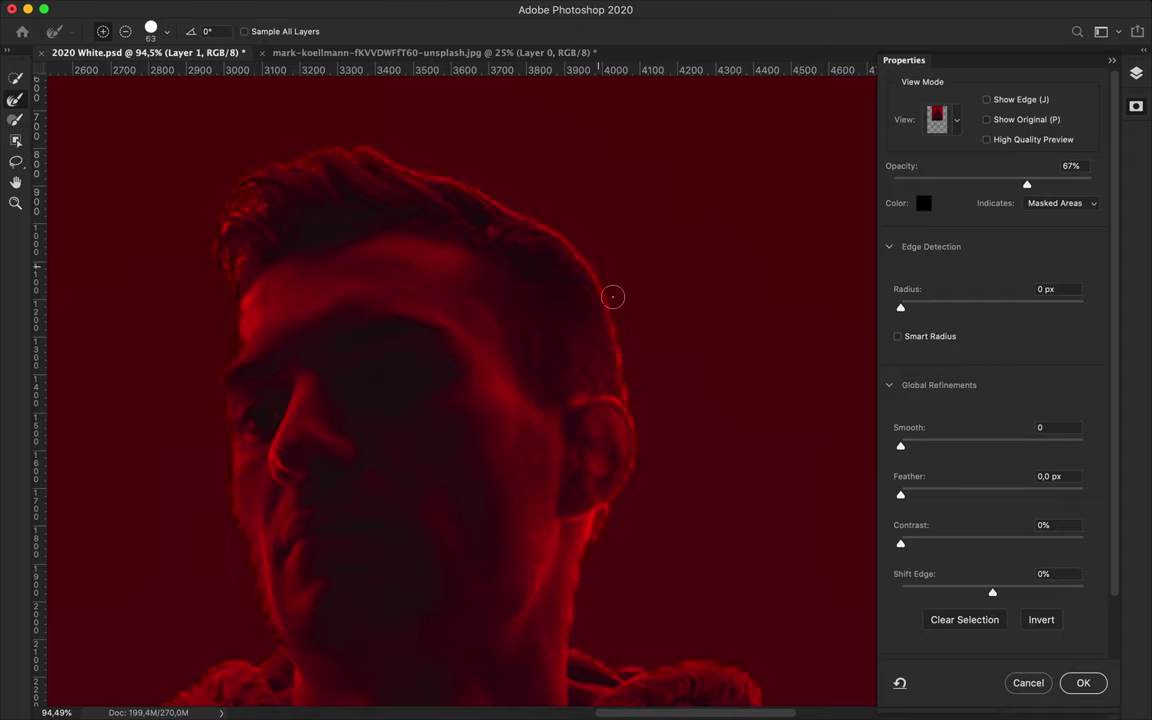
Make the overlay bright green and refine the top-left hair edge
click(923, 203)
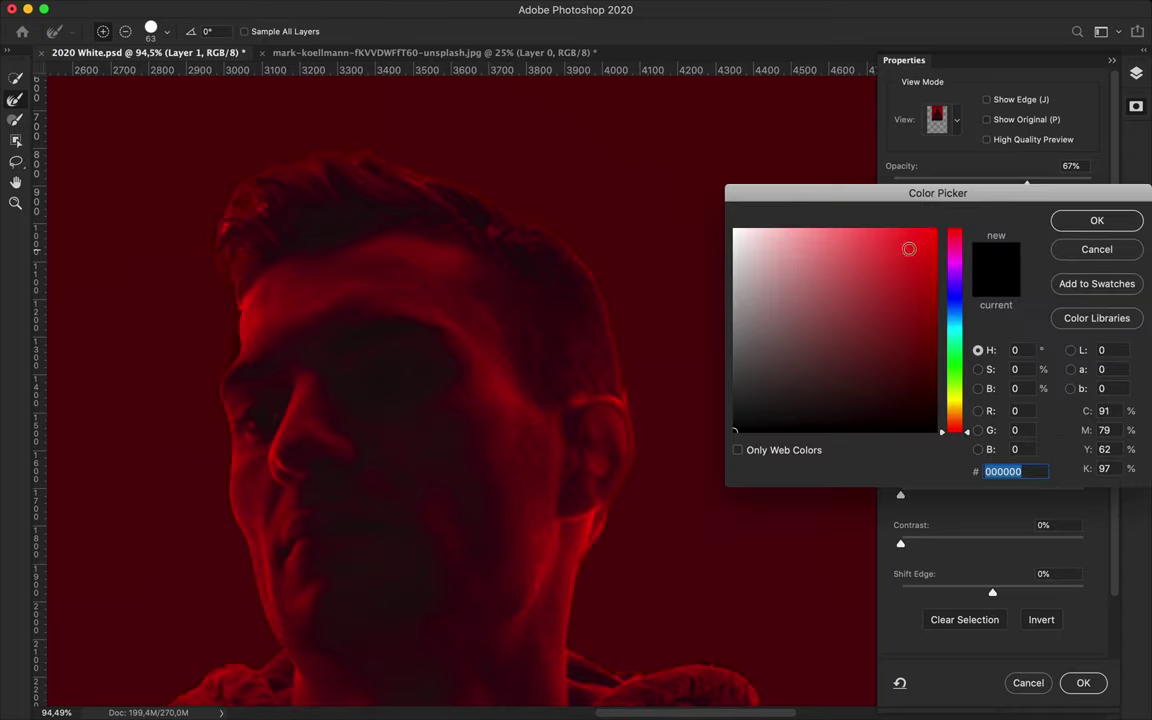
click(953, 373)
drag(925, 240, 950, 231)
click(1097, 220)
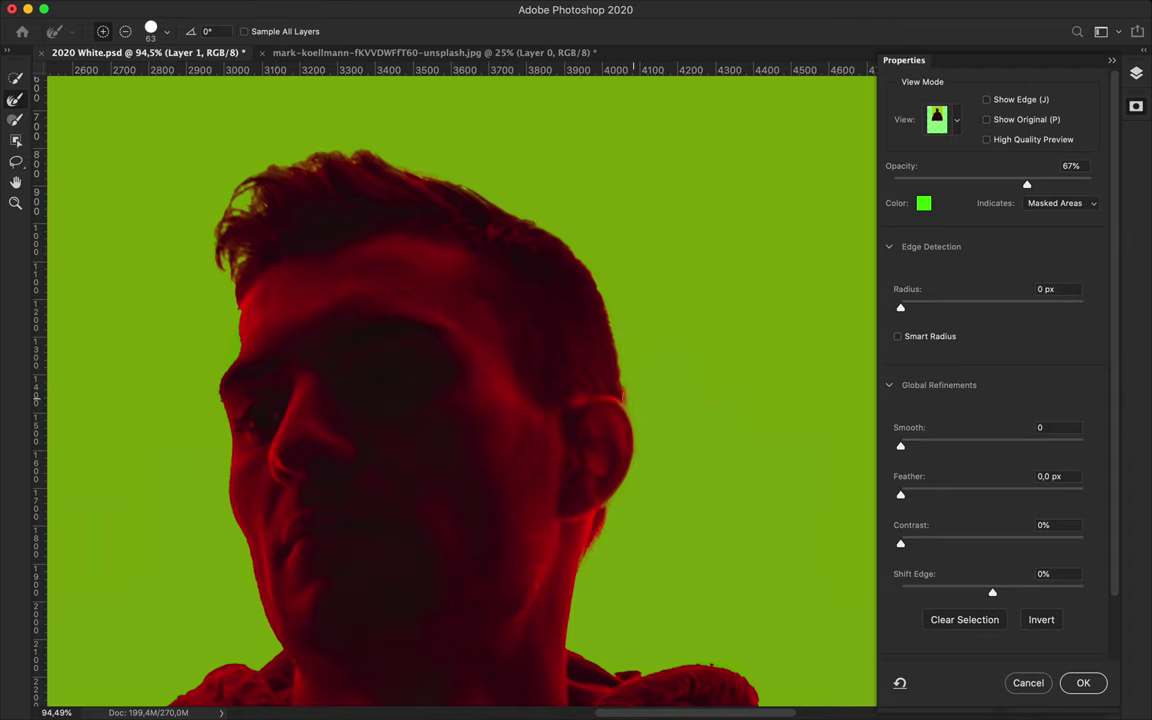
scroll(702, 411, down, 3)
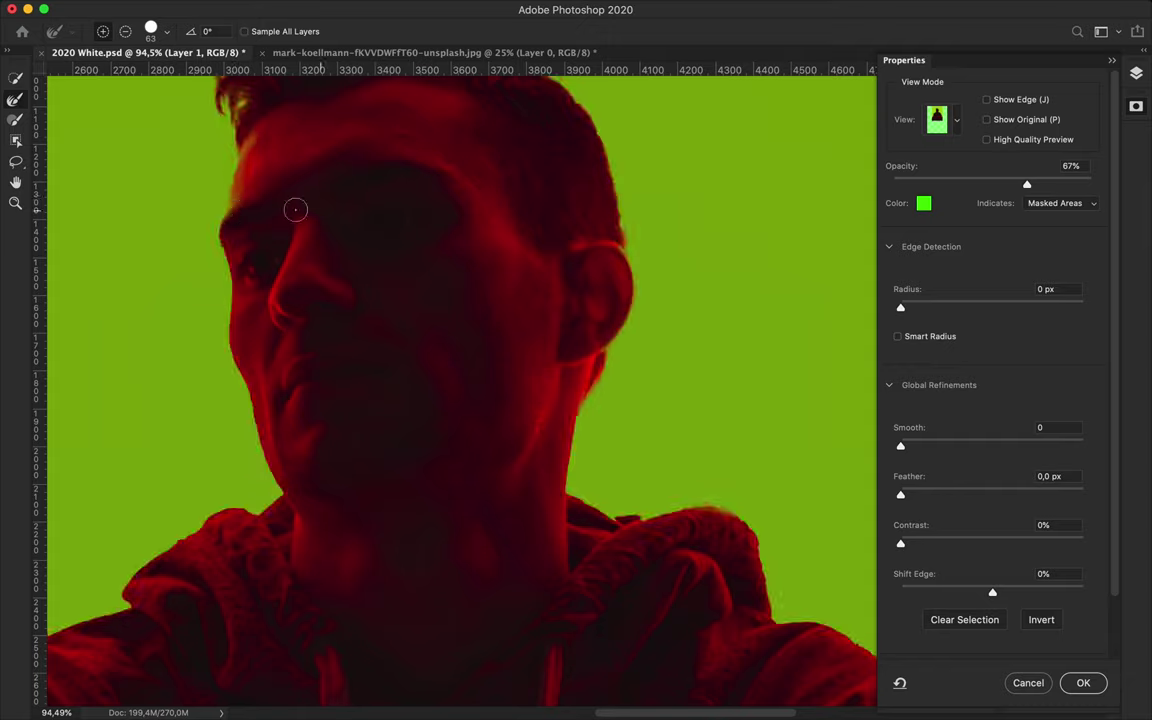
scroll(306, 183, up, 3)
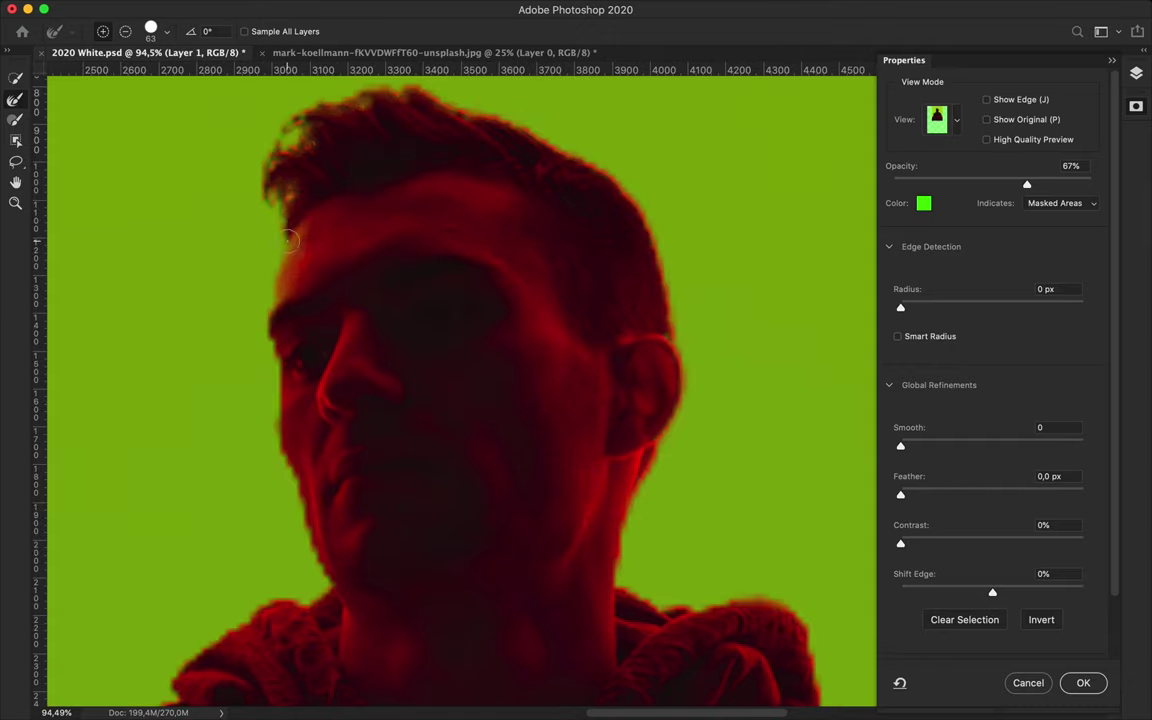
drag(275, 135, 300, 125)
scroll(600, 330, up, 3)
Brighten the green overlay, set it to 100% opacity, and accept the refined selection
click(923, 203)
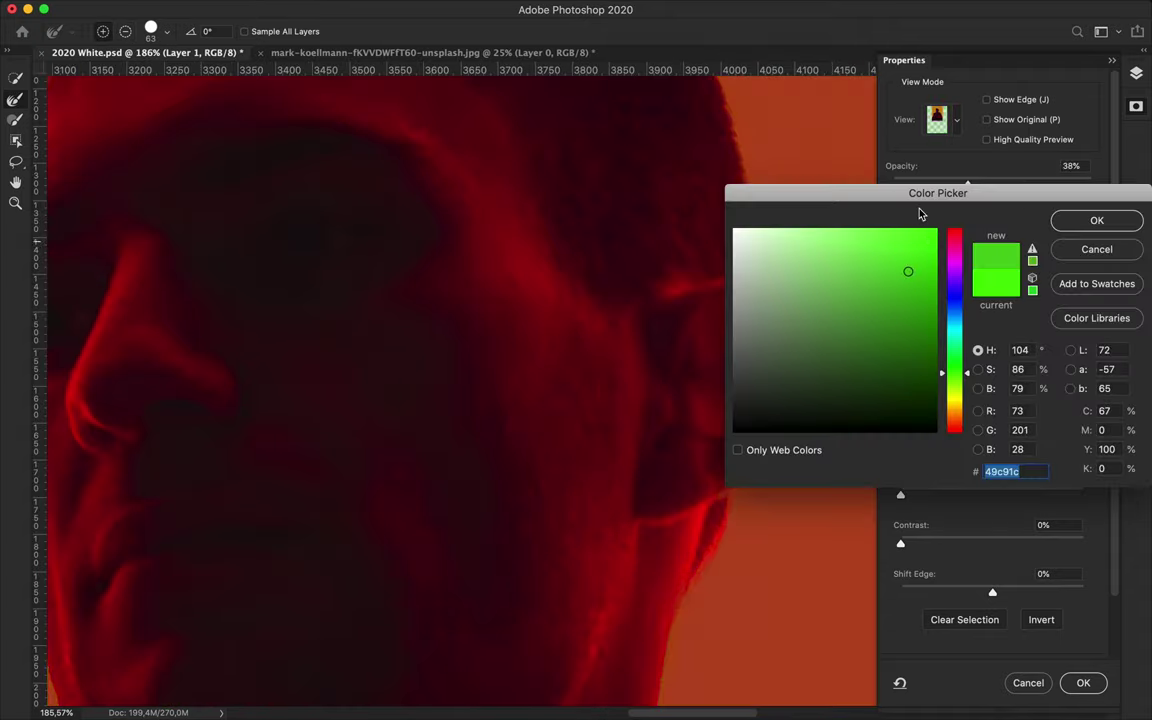
drag(920, 211, 1038, 231)
mouse_move(1072, 395)
mouse_down()
mouse_move(1072, 320)
mouse_move(1076, 400)
mouse_up()
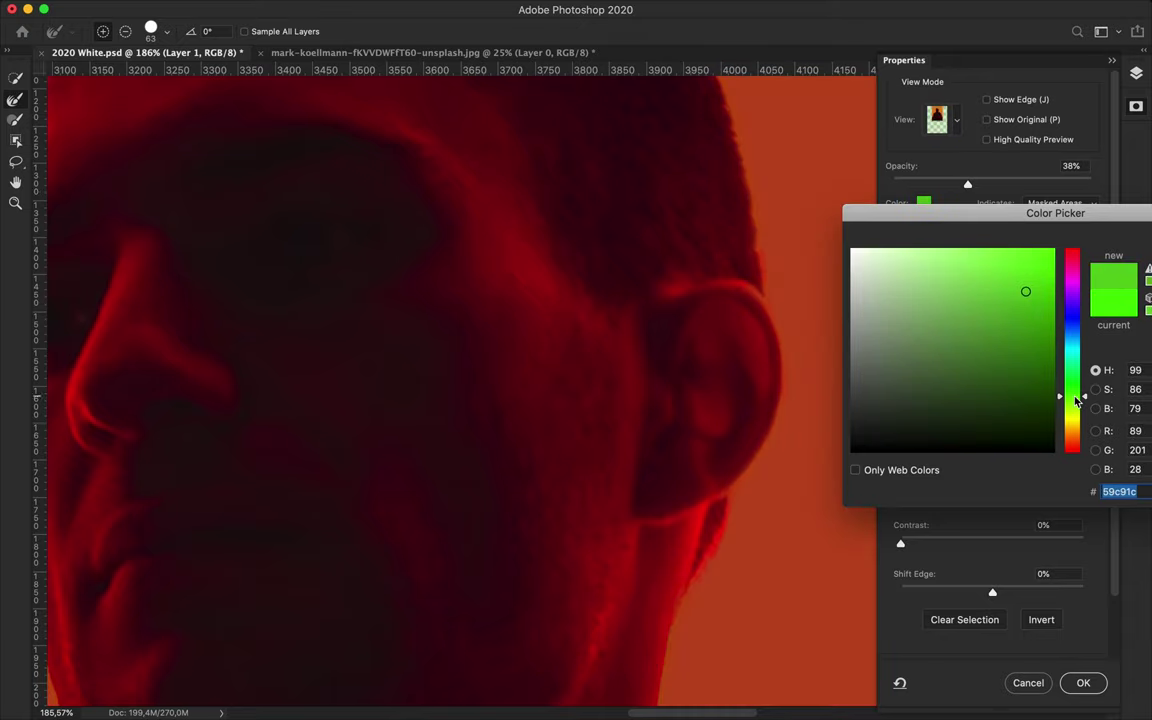
drag(1030, 290, 1052, 238)
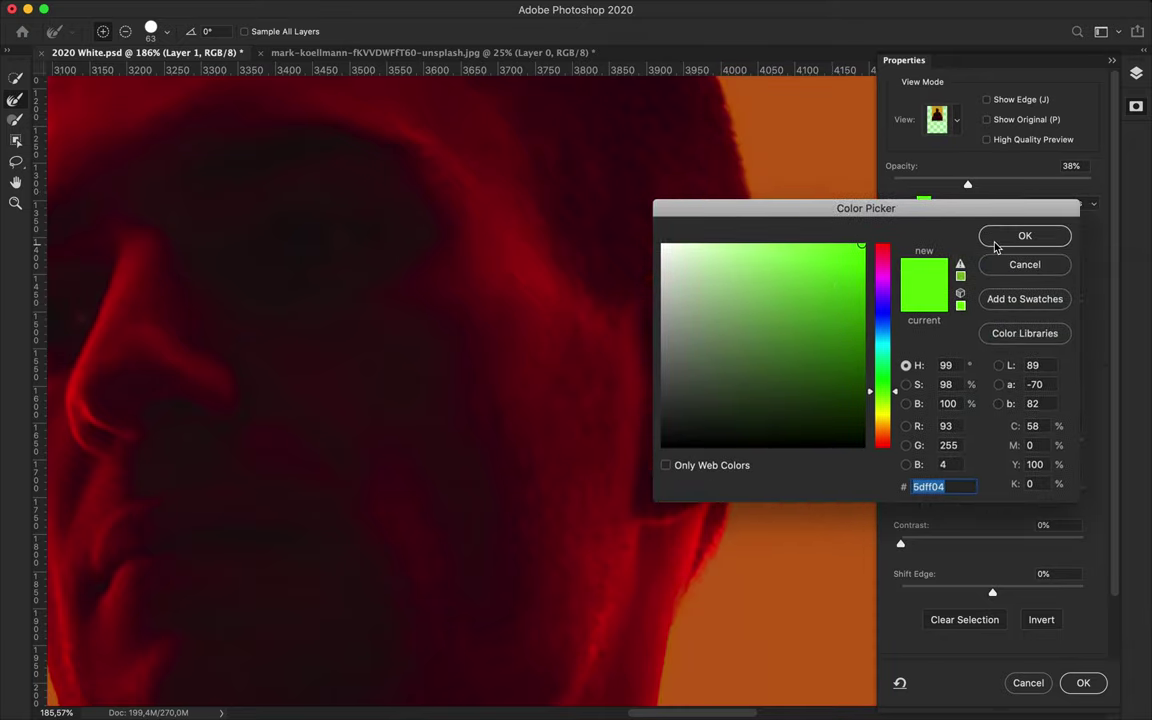
click(1000, 237)
text(100)
key(Return)
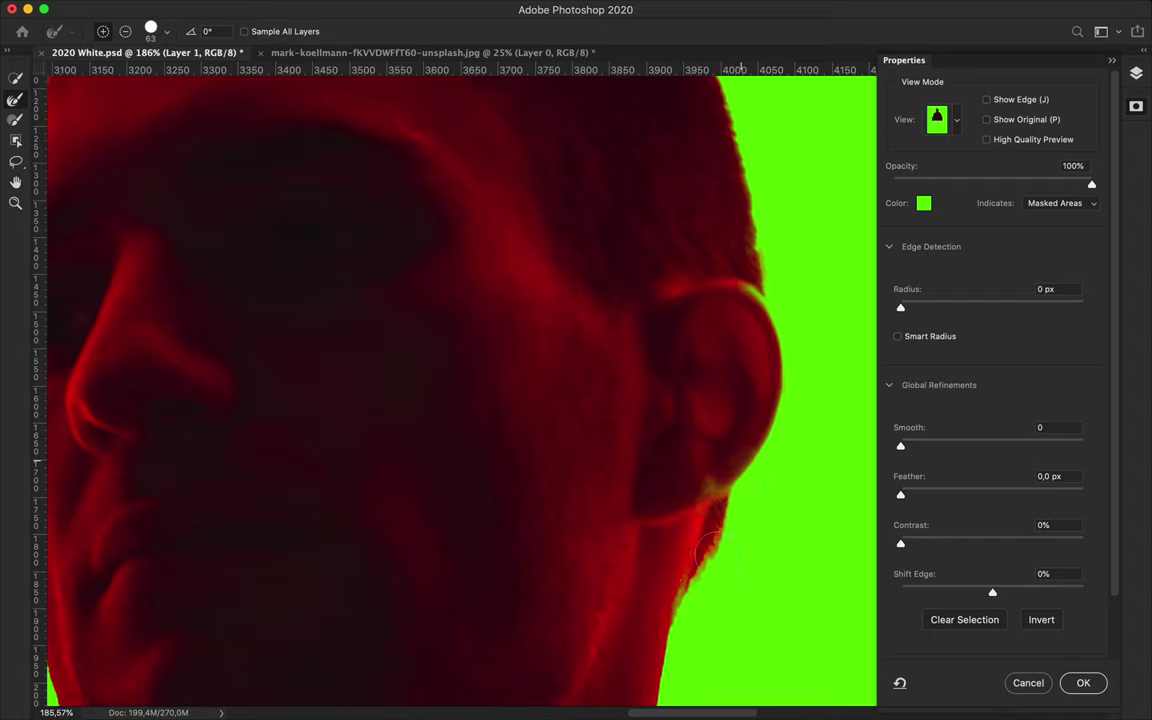
scroll(740, 520, down, 3)
scroll(740, 548, down, 4)
scroll(740, 548, right, 4)
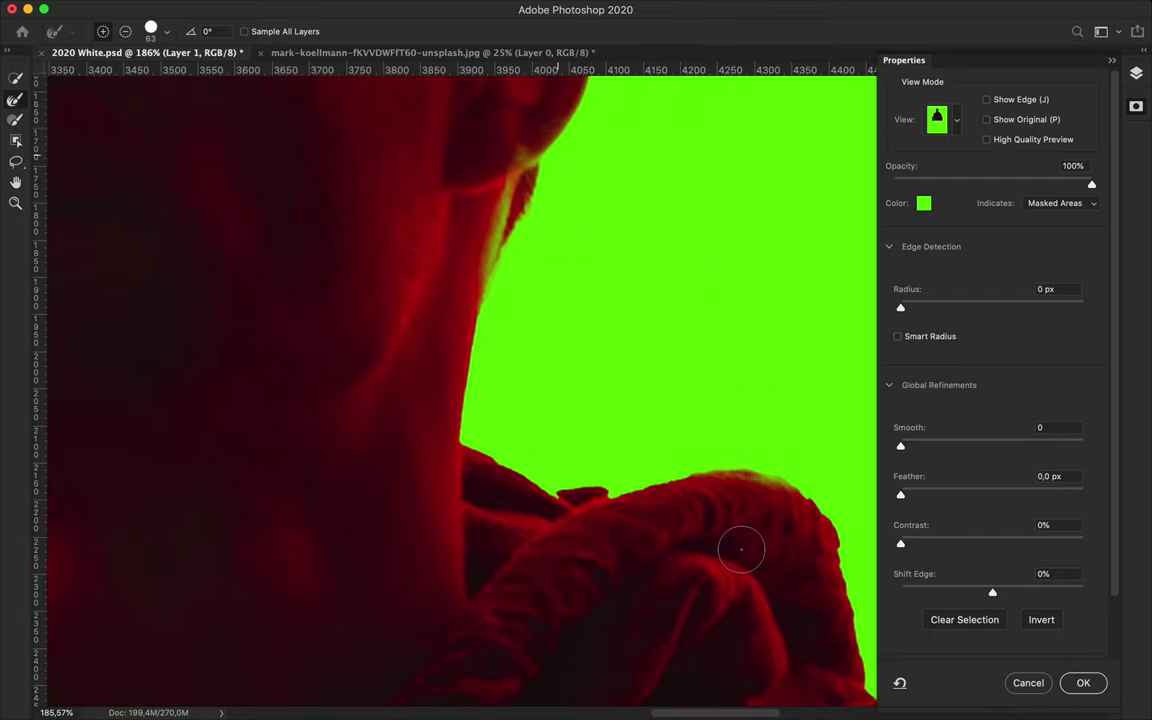
click(1137, 73)
key(Return)
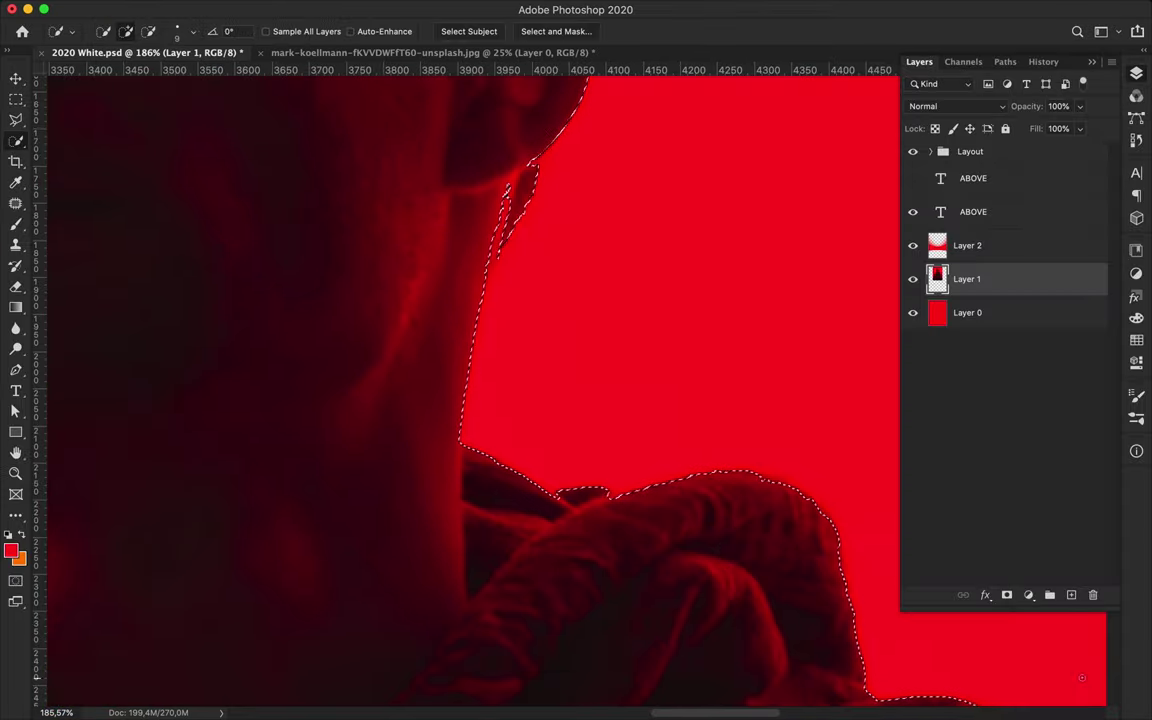
Set up the freehand Lasso tool in add-to-selection mode at the forehead edge
scroll(591, 274, down, 3)
scroll(591, 268, up, 5)
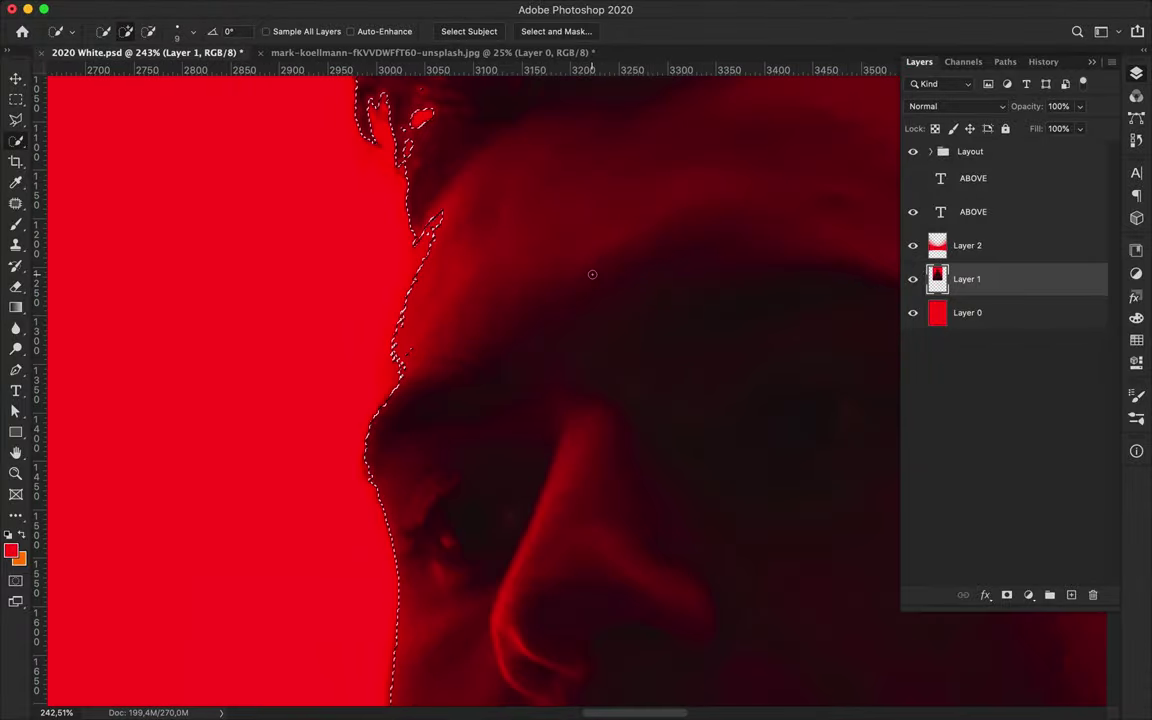
key(ctrl+d)
key(ctrl+z)
scroll(417, 160, down, 3)
scroll(300, 250, up, 4)
key(l)
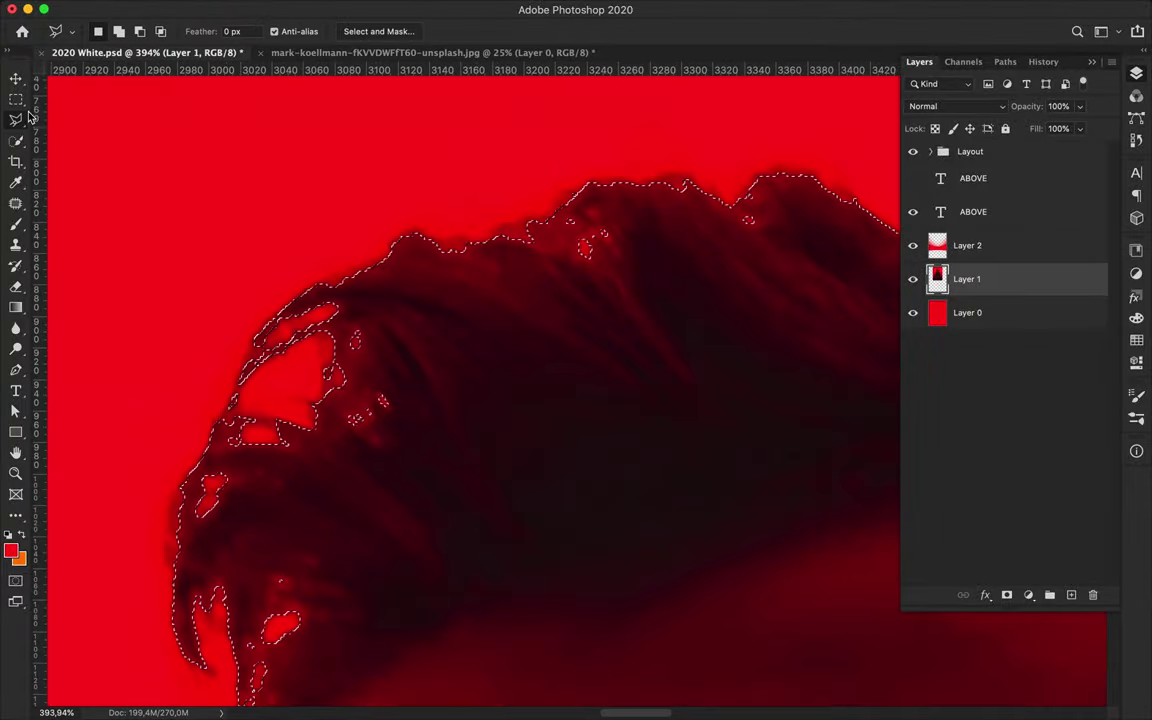
click(118, 31)
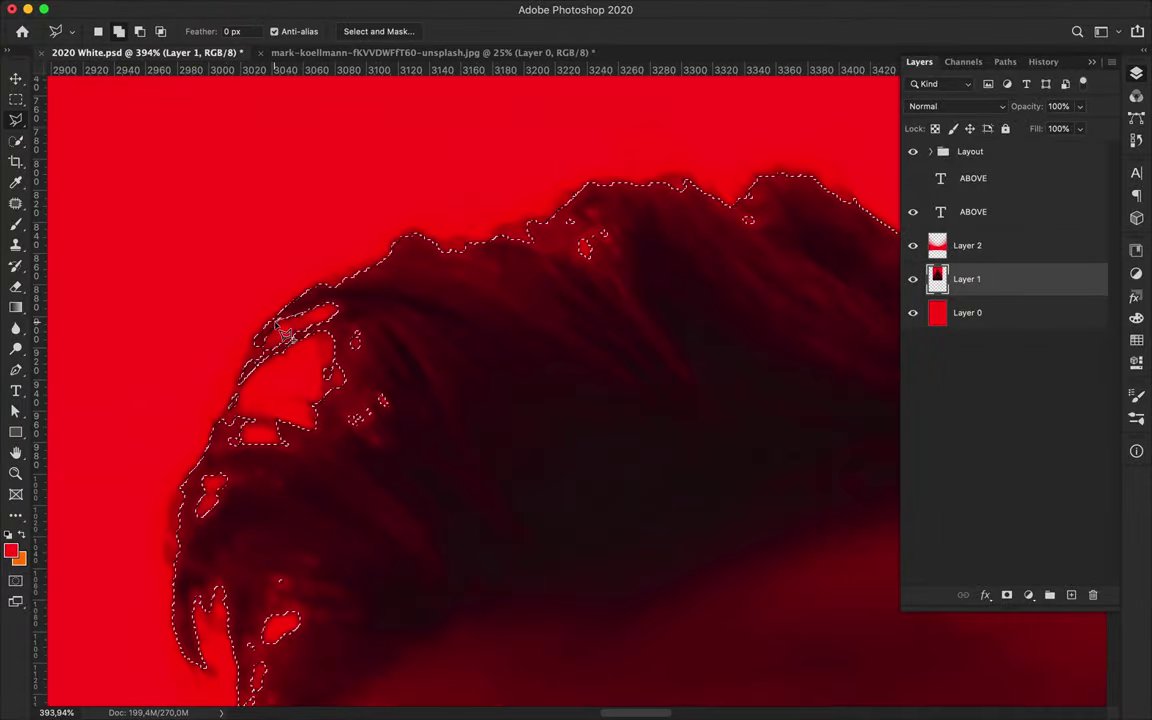
scroll(355, 322, left, 2)
right_click(15, 119)
click(77, 116)
drag(312, 318, 324, 324)
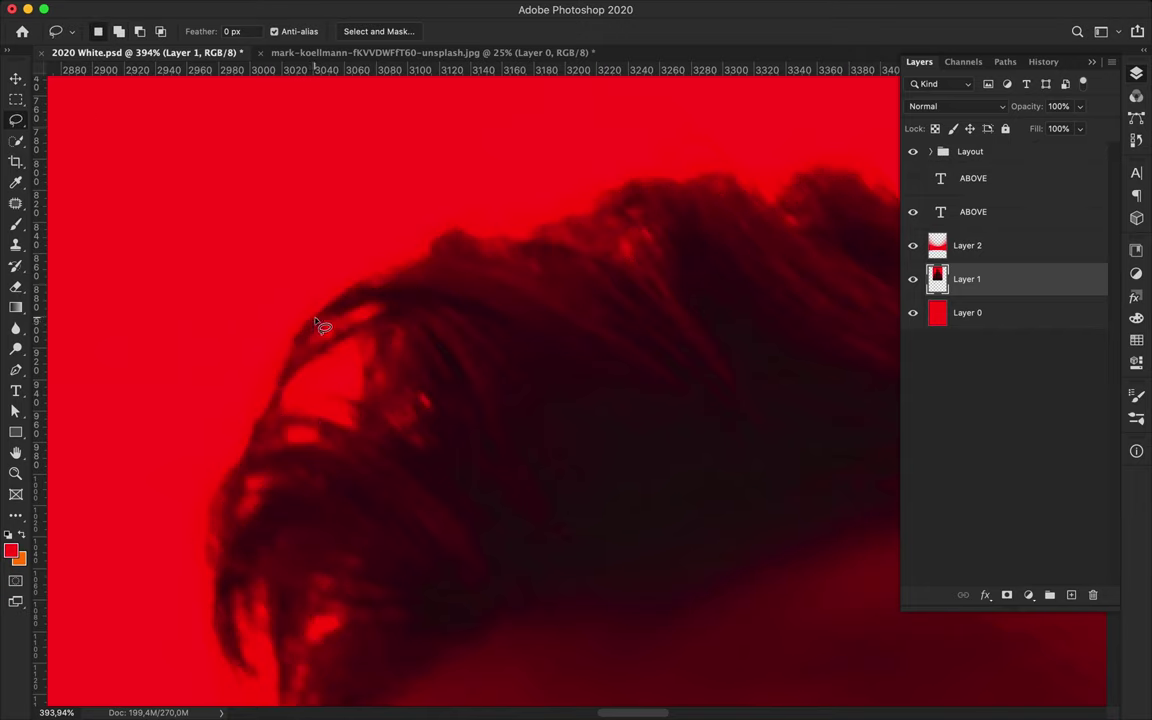
key(Return)
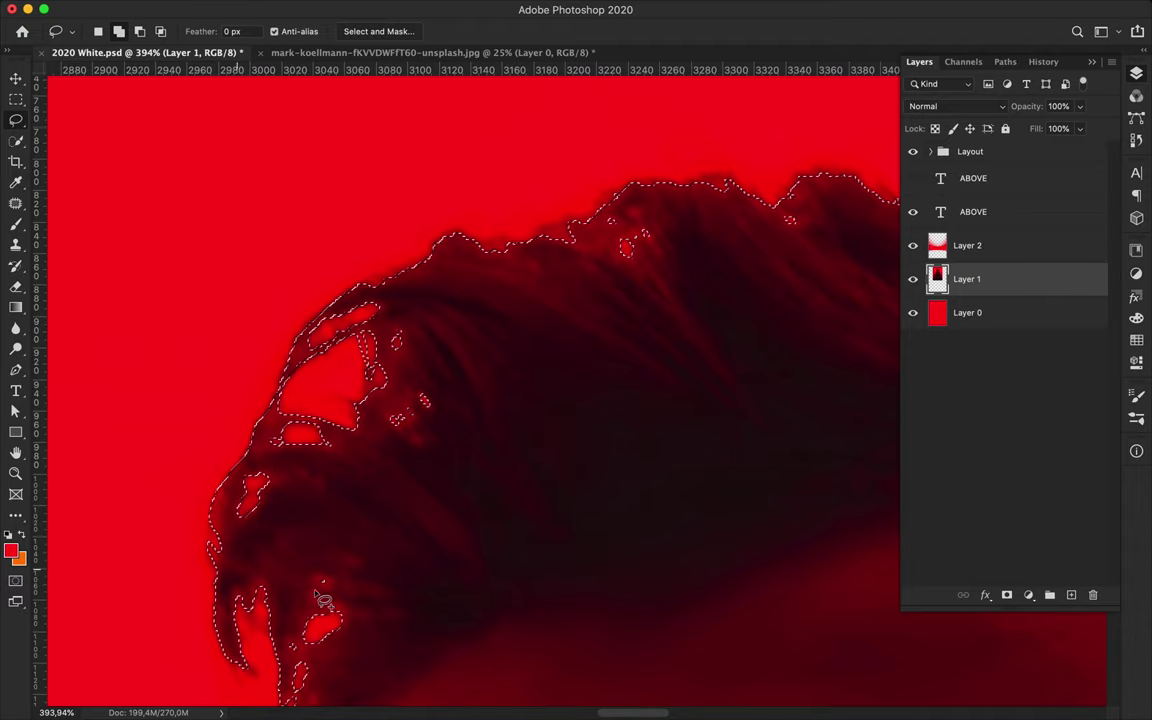
Add the upper hair edge and a missed piece of hair to the selection
scroll(300, 520, up, 3)
scroll(321, 411, down, 2)
drag(241, 408, 294, 382)
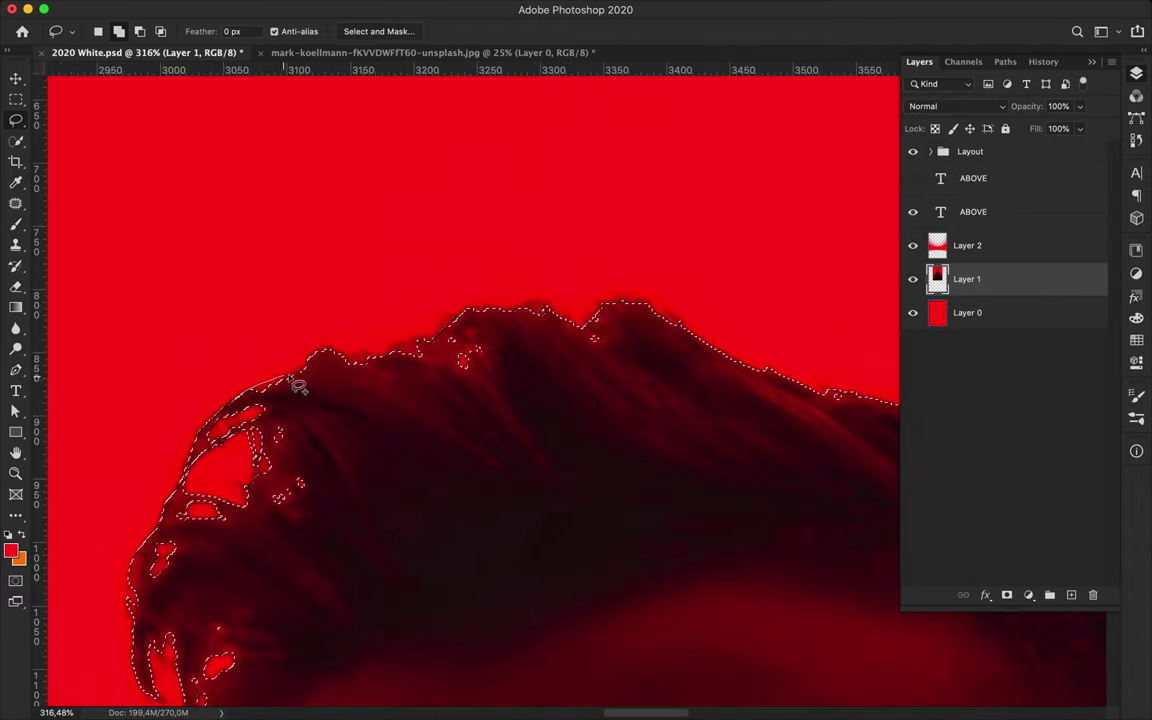
drag(437, 345, 488, 321)
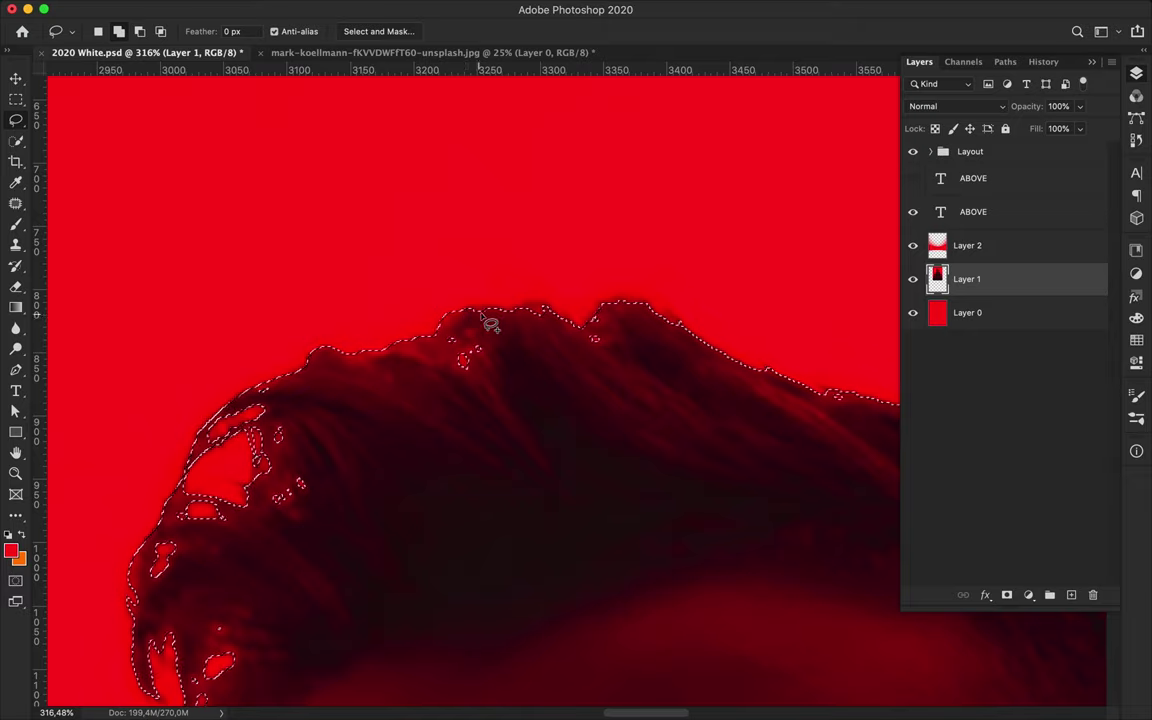
drag(585, 336, 590, 334)
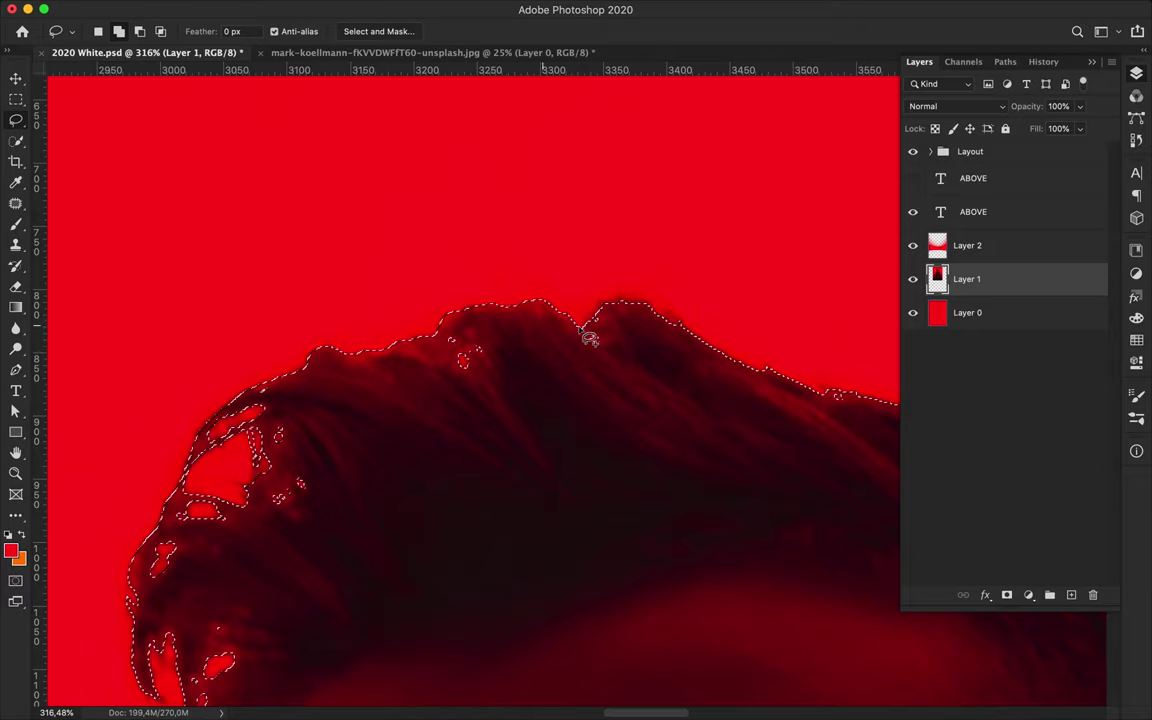
scroll(640, 380, right, 5)
scroll(651, 398, right, 5)
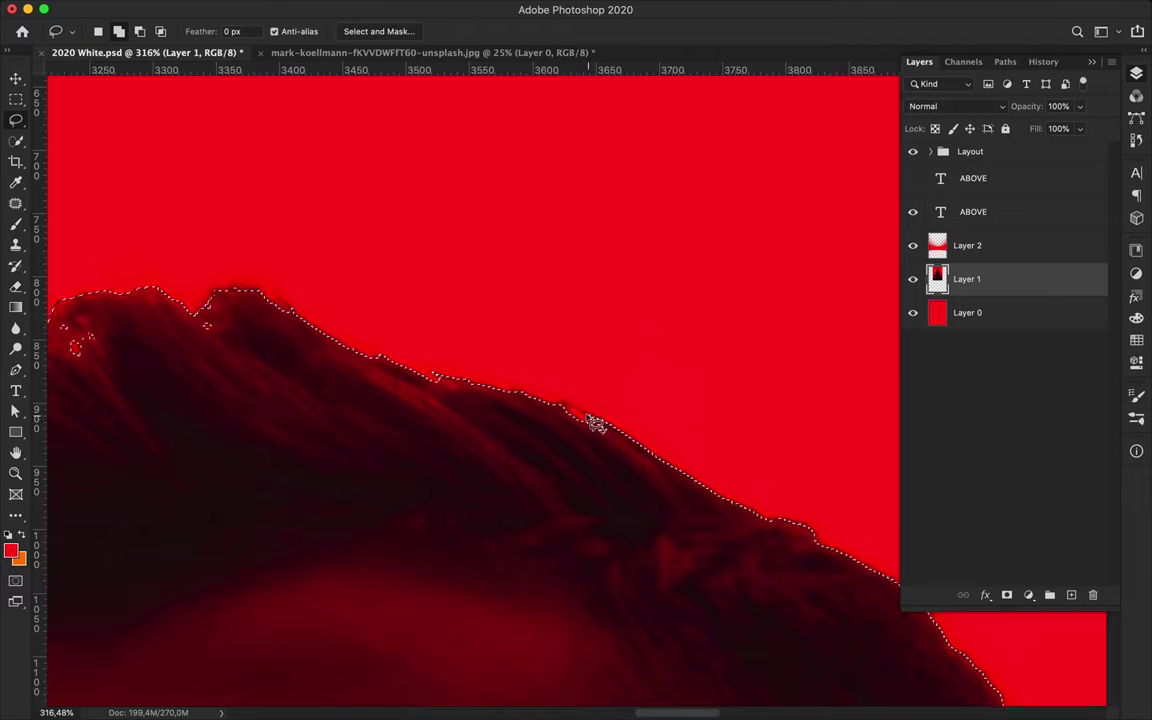
scroll(630, 452, up, 1)
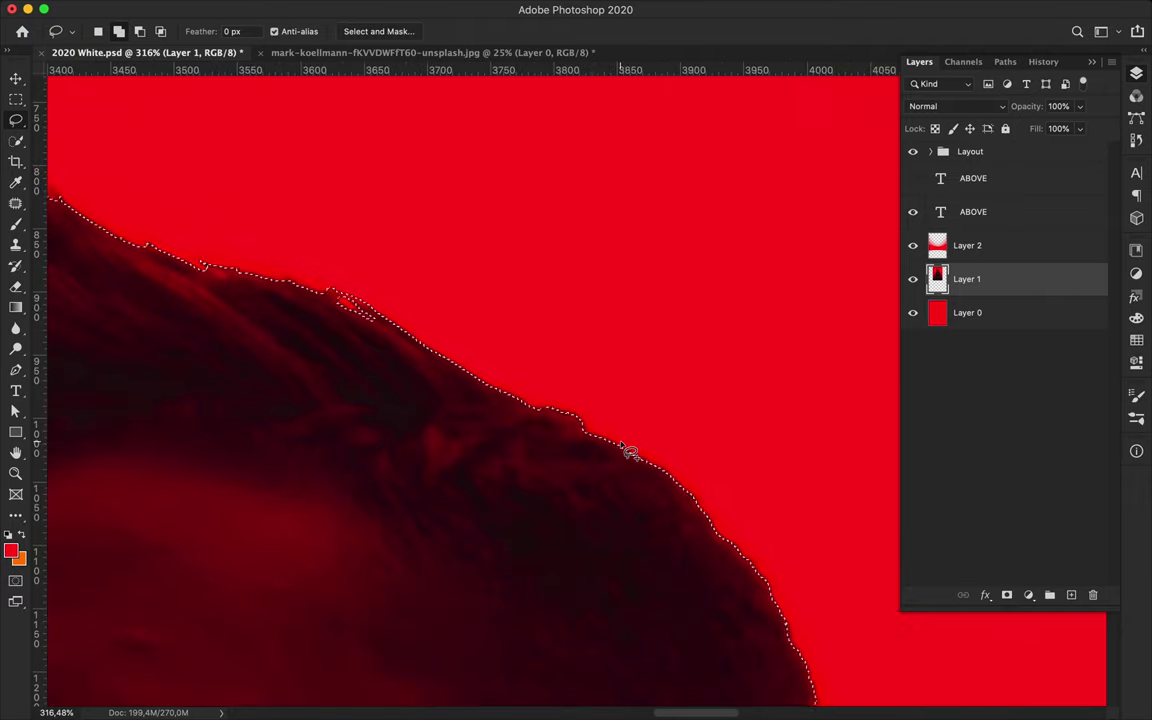
scroll(630, 455, up, 1)
scroll(609, 465, up, 1)
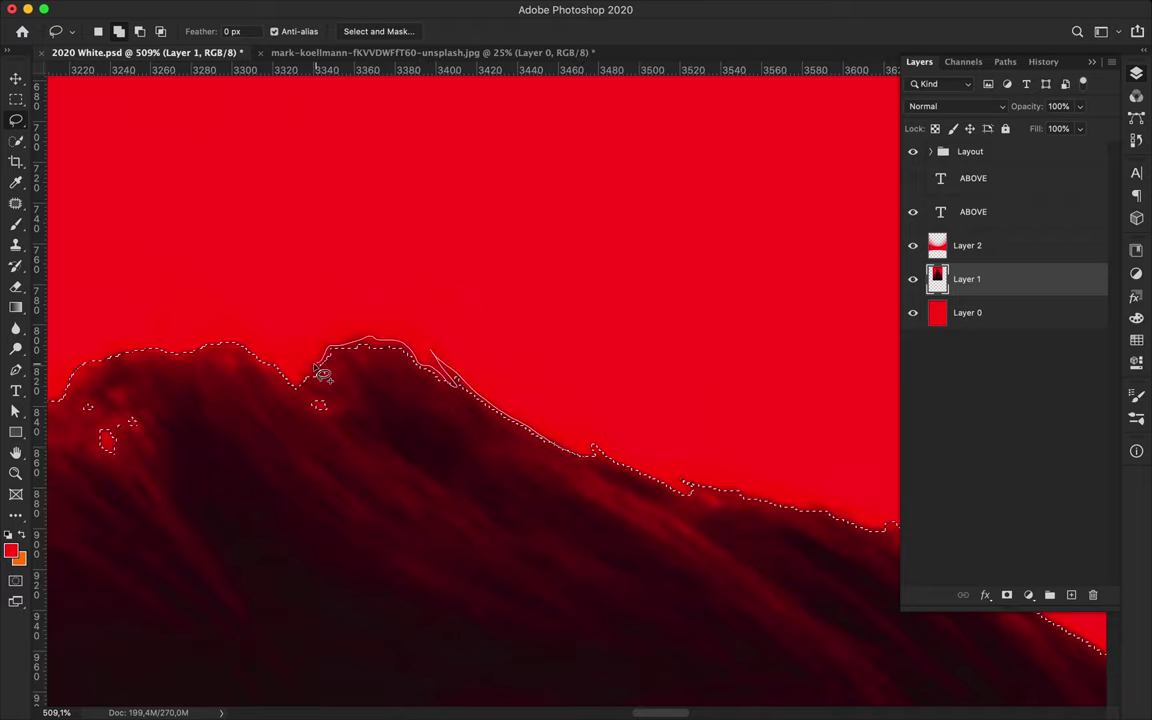
scroll(401, 393, up, 3)
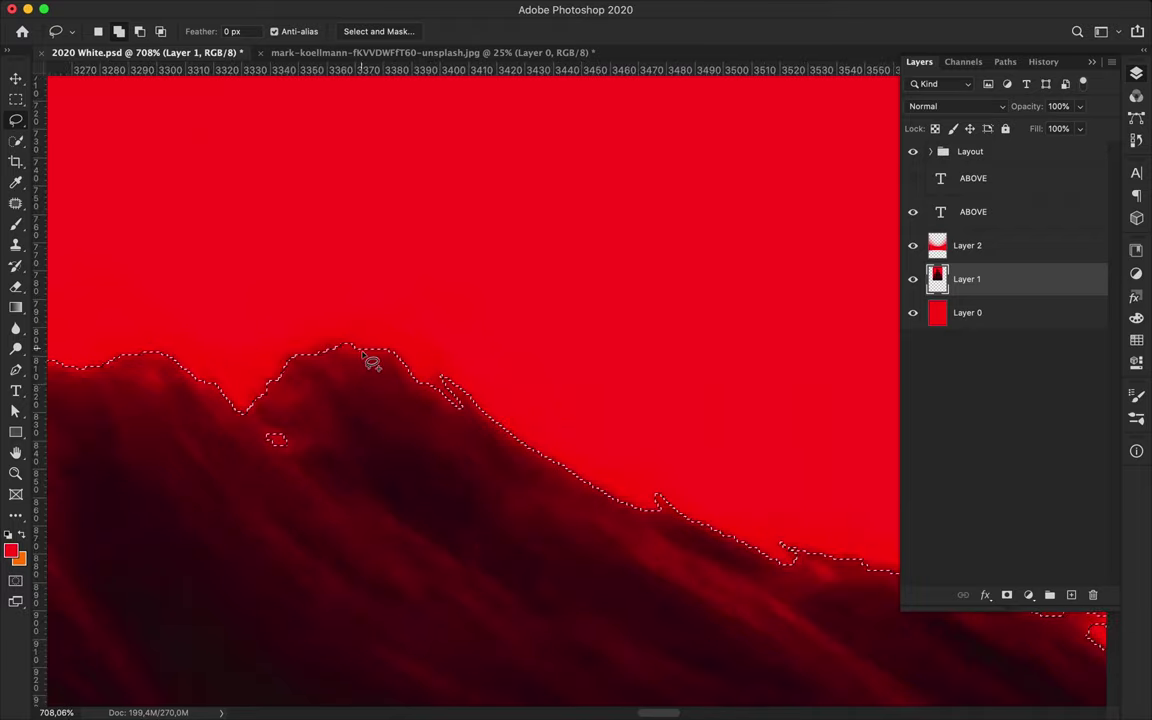
Trim red background out of the selection along the hair and hair top
mouse_move(268, 408)
mouse_down()
mouse_move(250, 408)
mouse_move(255, 362)
mouse_up()
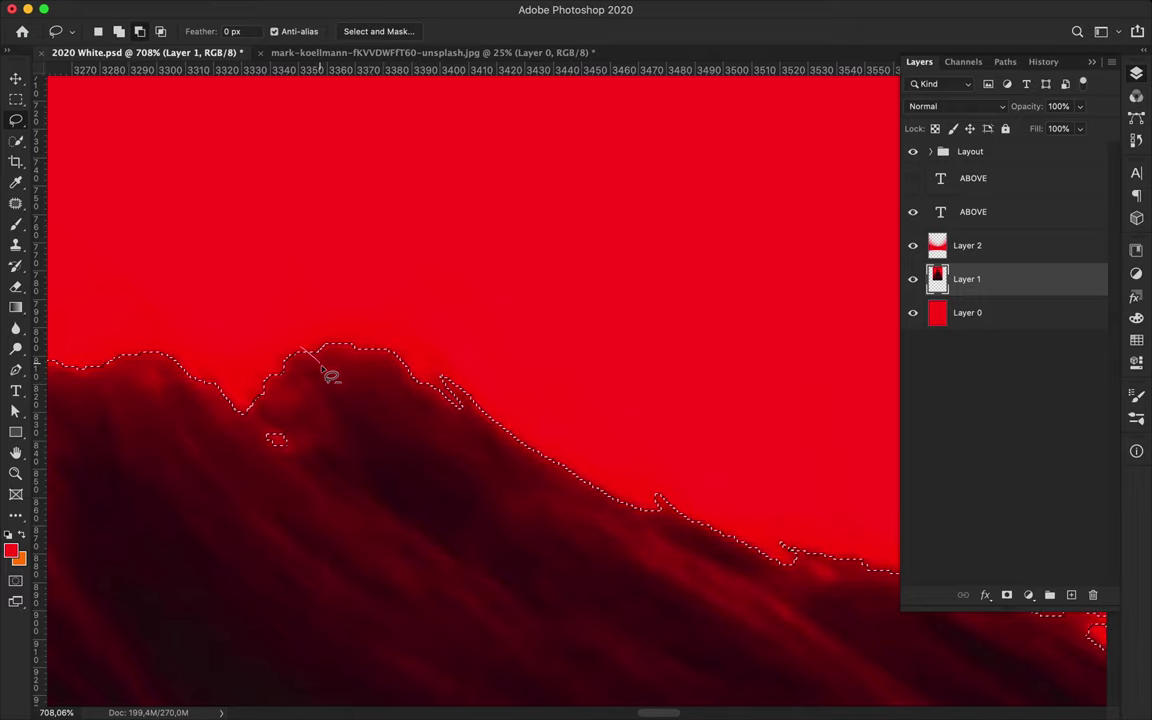
scroll(312, 355, down, 3)
scroll(440, 372, up, 5)
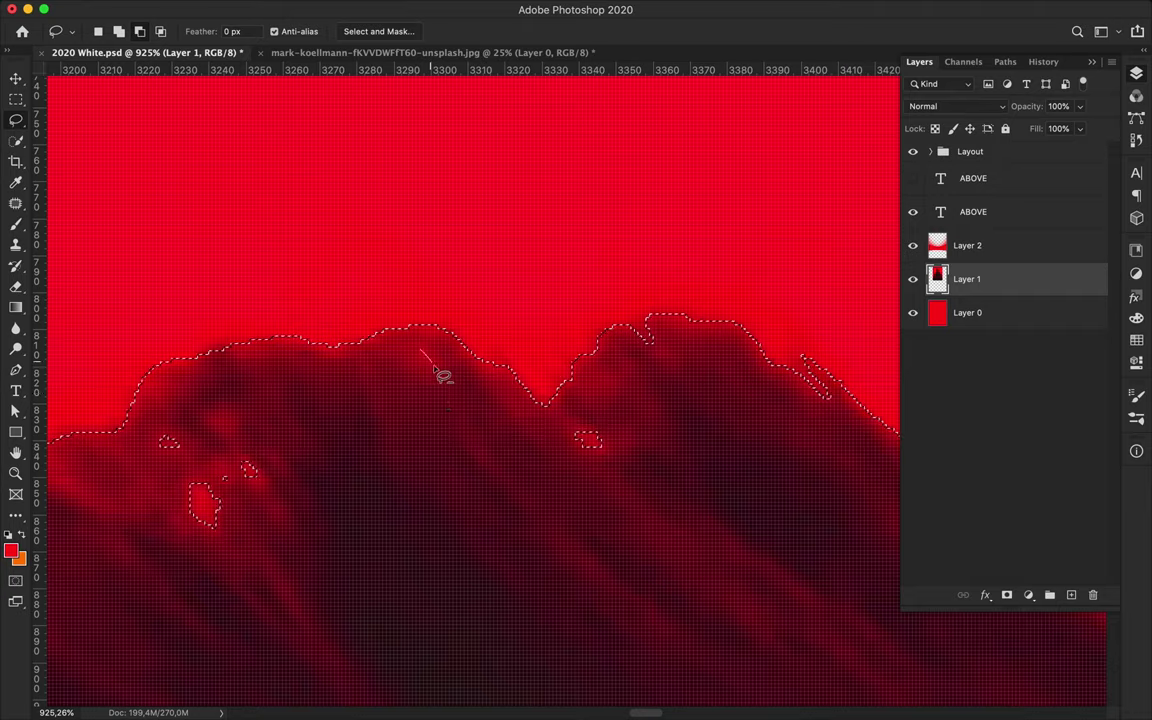
drag(440, 328, 405, 327)
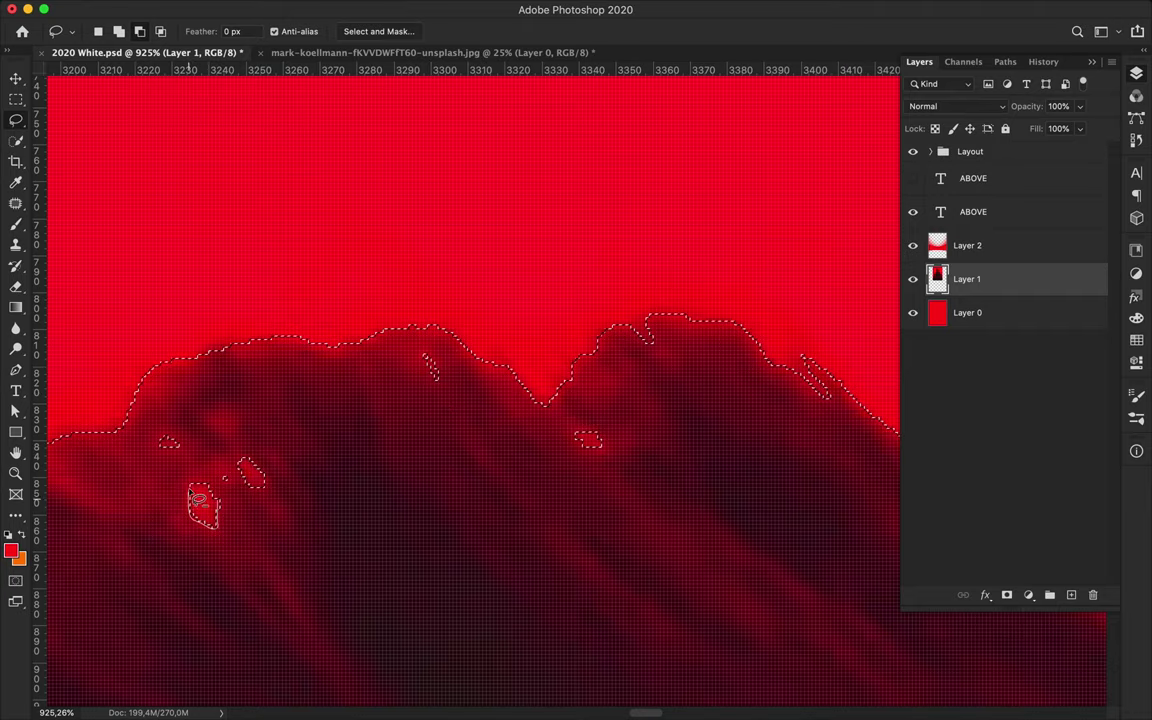
scroll(214, 497, down, 2)
scroll(214, 497, down, 3)
scroll(207, 429, up, 1)
scroll(214, 436, up, 2)
scroll(267, 368, up, 1)
scroll(507, 288, up, 1)
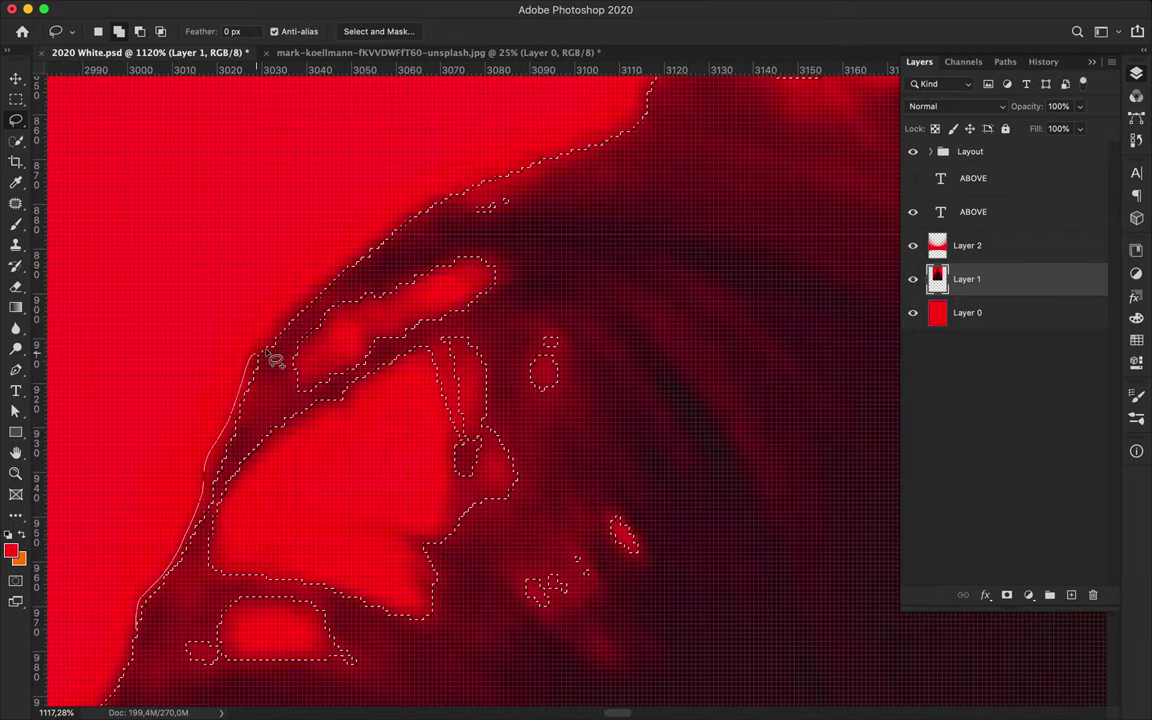
Tighten the selection along the hair's left and upper edges, then fit the poster in view
drag(262, 355, 205, 505)
drag(197, 568, 262, 358)
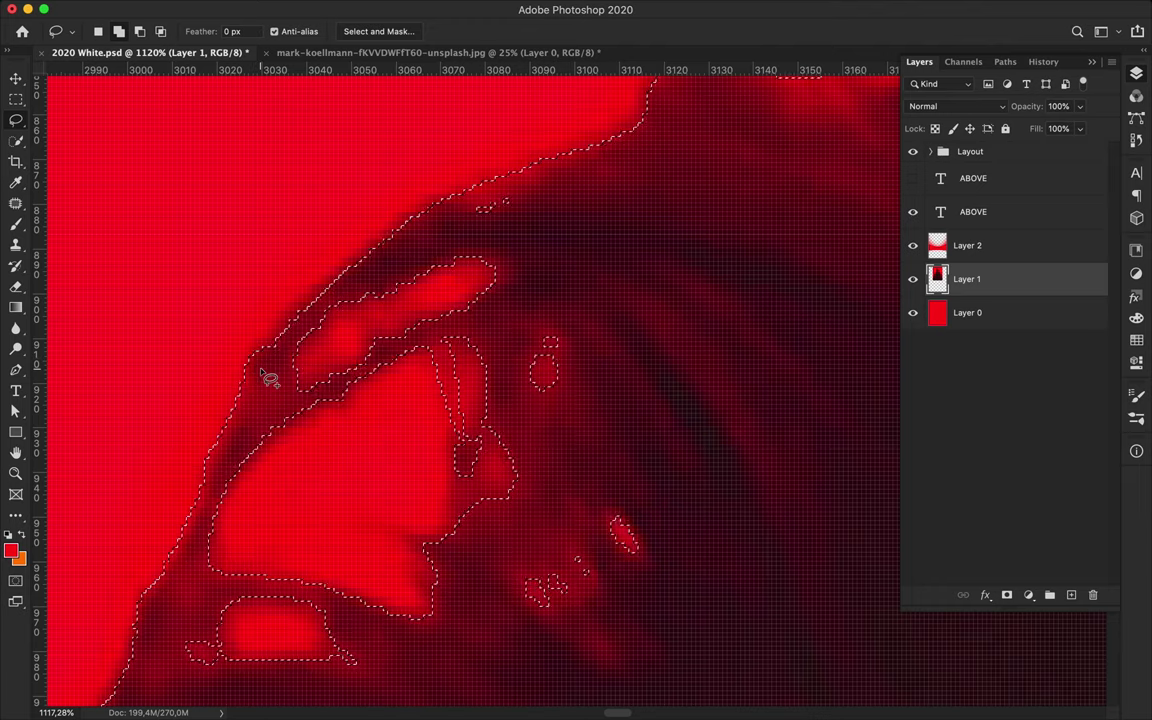
mouse_move(385, 277)
mouse_down()
mouse_move(375, 300)
mouse_move(385, 360)
mouse_move(408, 414)
mouse_move(440, 412)
mouse_up()
scroll(440, 400, down, 3)
scroll(445, 405, down, 3)
scroll(448, 400, down, 3)
scroll(450, 398, down, 3)
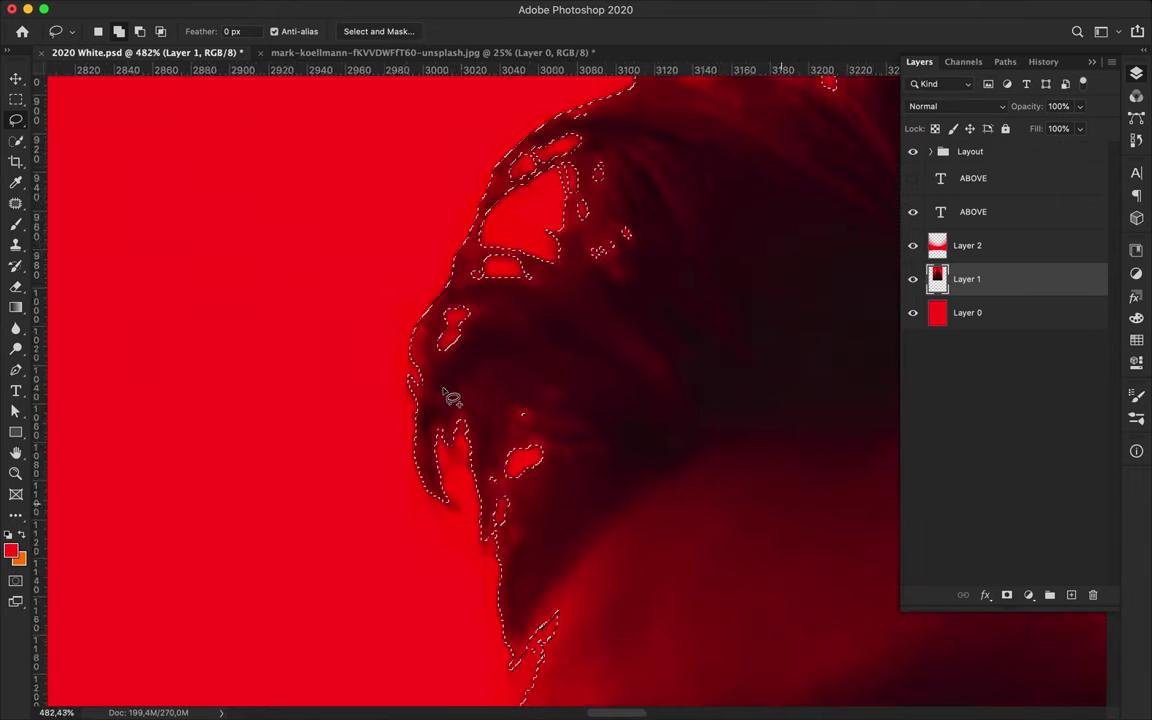
scroll(452, 397, down, 2)
key(ctrl+0)
Mask Layer 1 to the man's silhouette and place the white ABOVE text behind him, up and left
key(v)
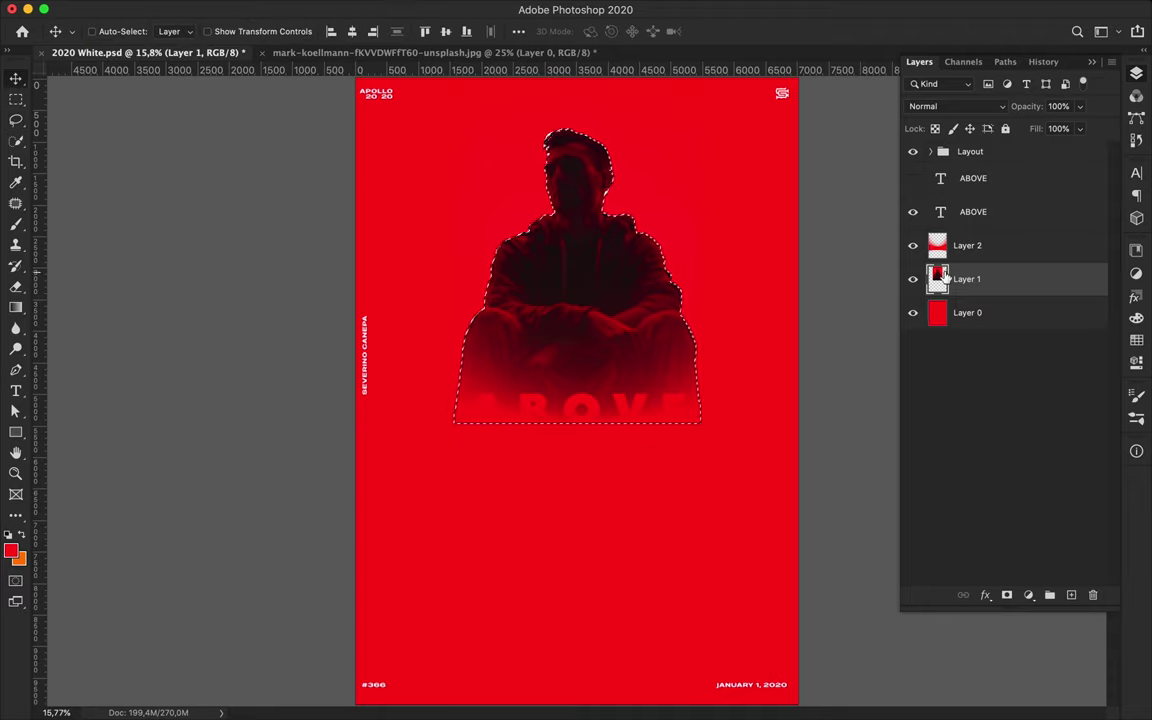
click(1007, 595)
click(986, 213)
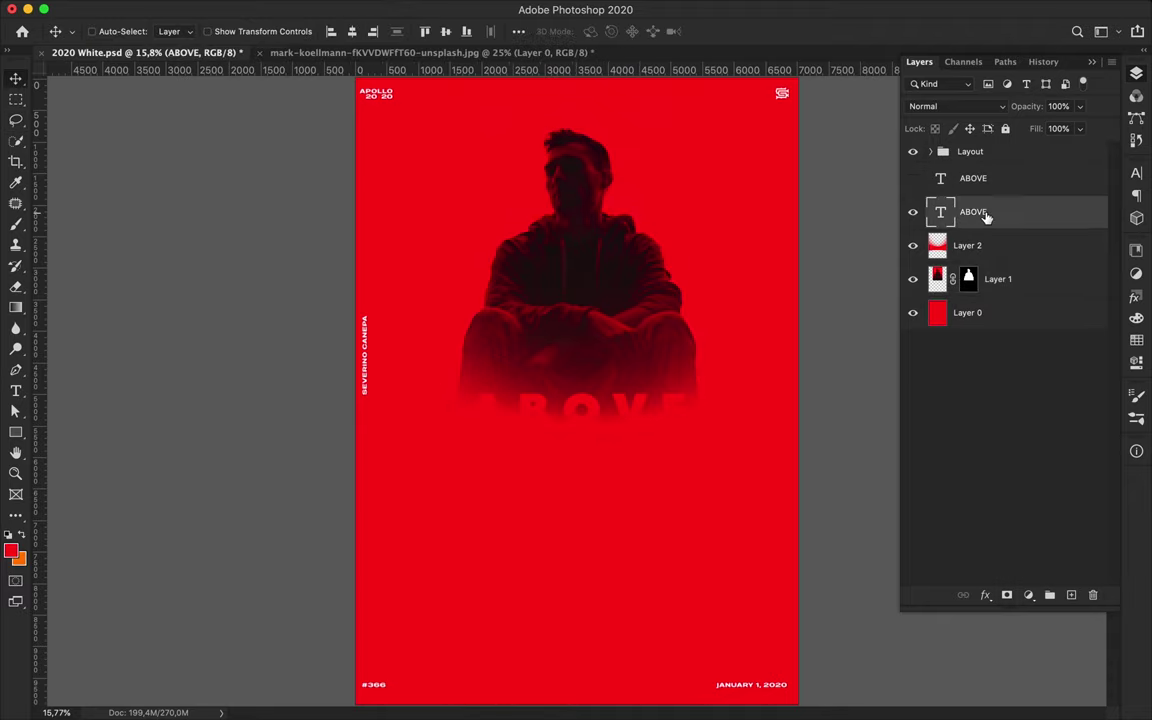
click(912, 178)
drag(975, 212, 990, 312)
scroll(563, 383, up, 5)
scroll(632, 94, up, 3)
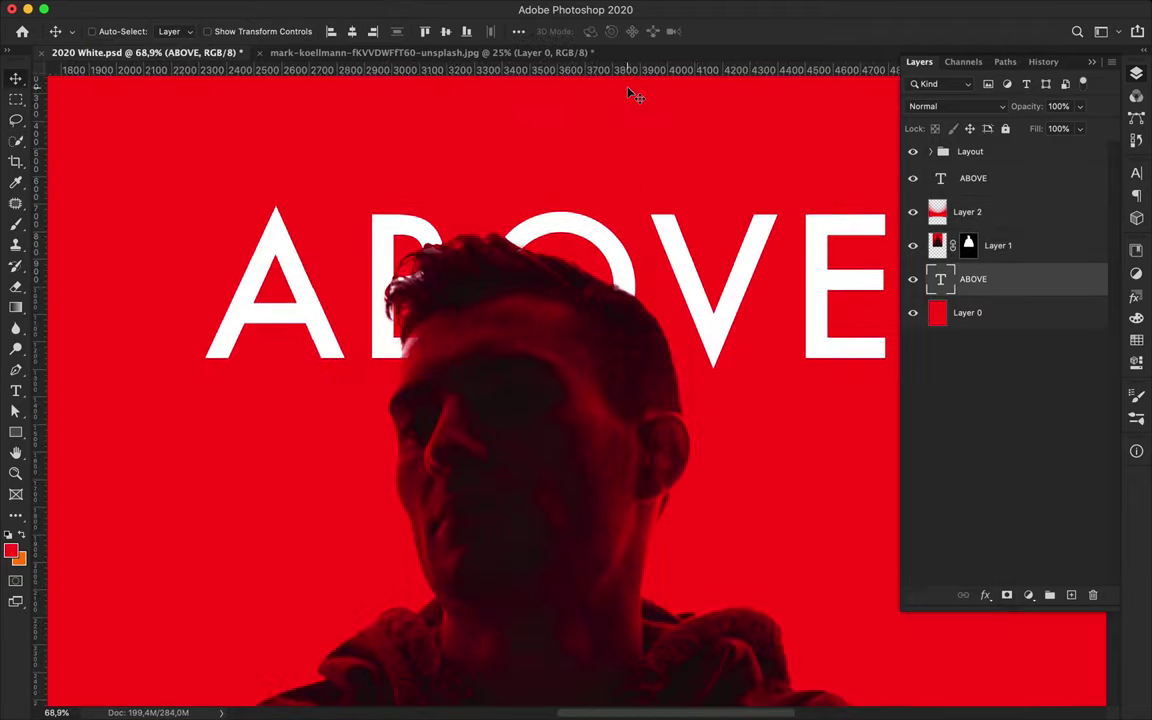
drag(698, 283, 665, 255)
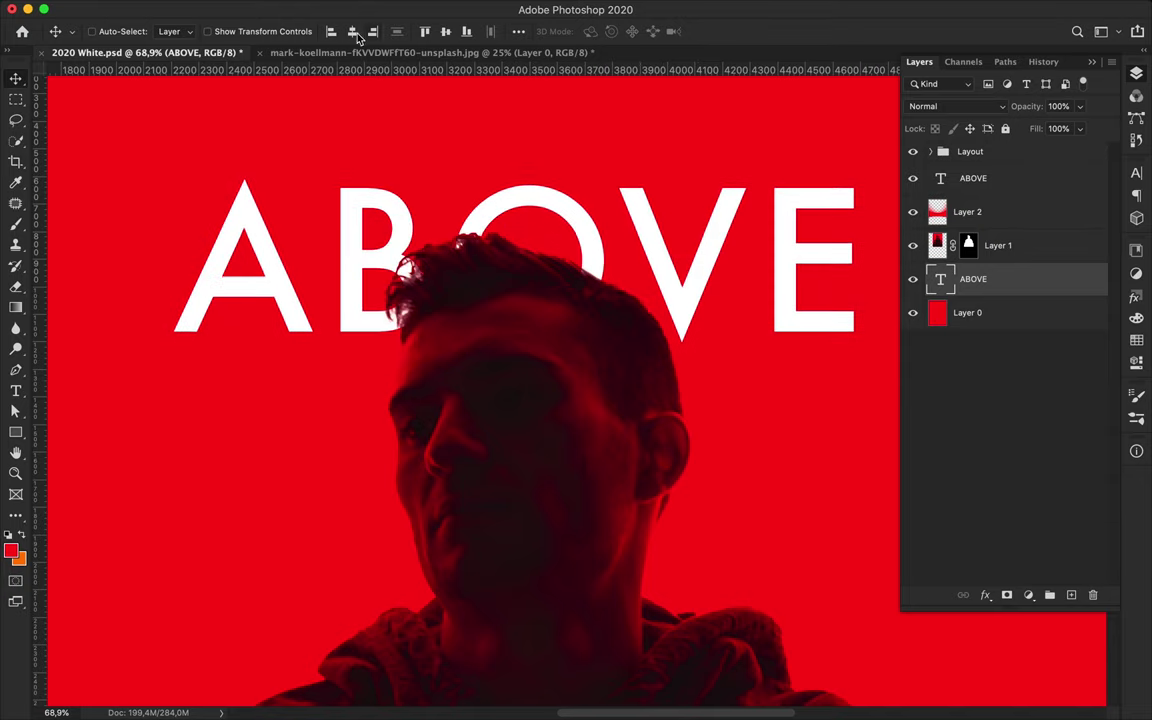
scroll(617, 252, down, 3)
scroll(617, 252, down, 2)
Change the faded lower text to UNDER
key(t)
click(611, 537)
text(UNDER)
scroll(609, 535, down, 2)
key(Escape)
Duplicate ABOVE behind the man, clip Layer 2 to him, and enlarge it at bottom left
key(v)
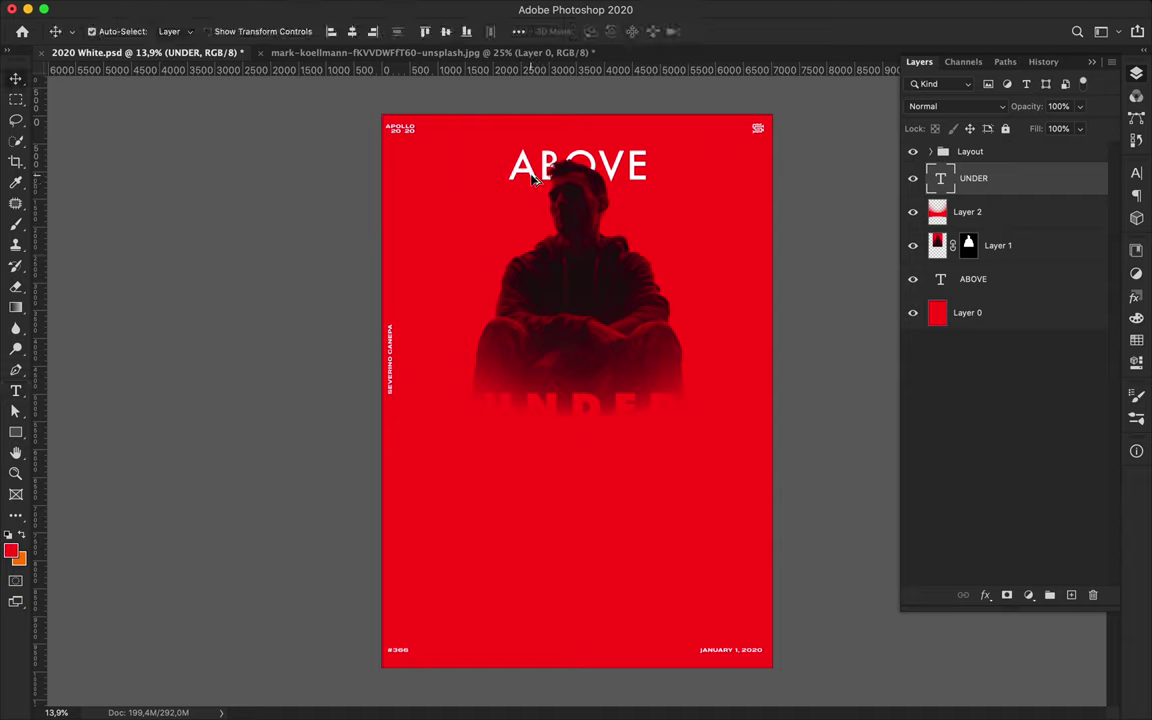
drag(538, 183, 415, 268)
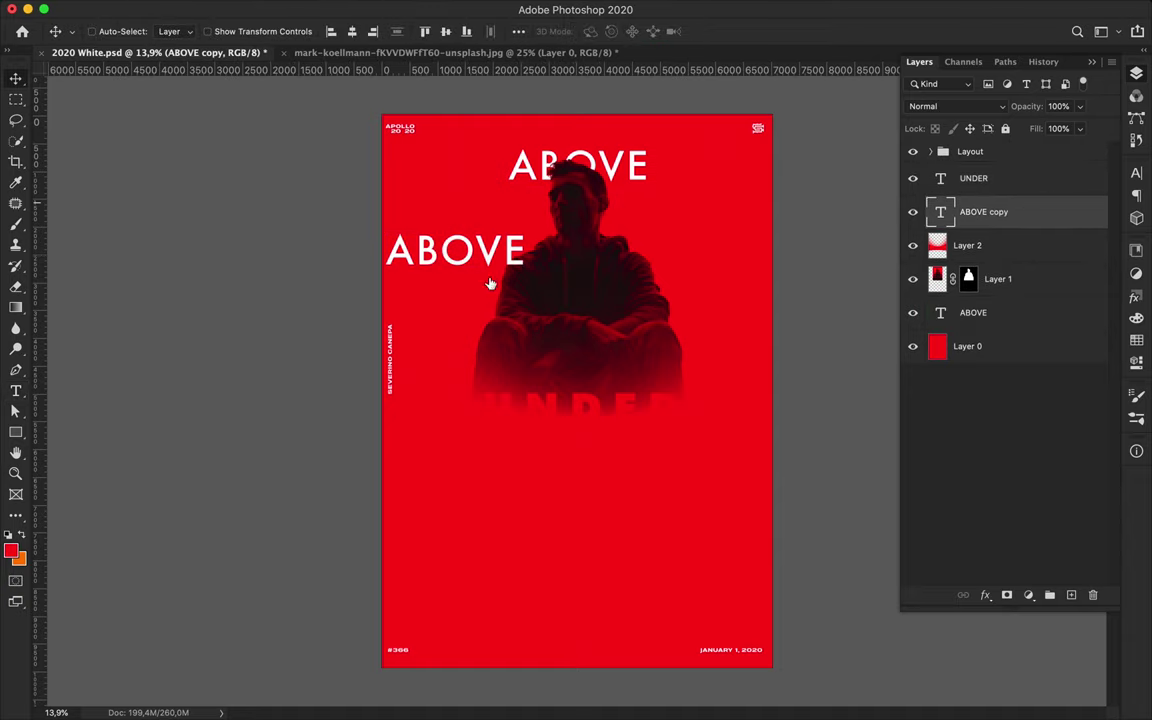
drag(1000, 212, 1000, 296)
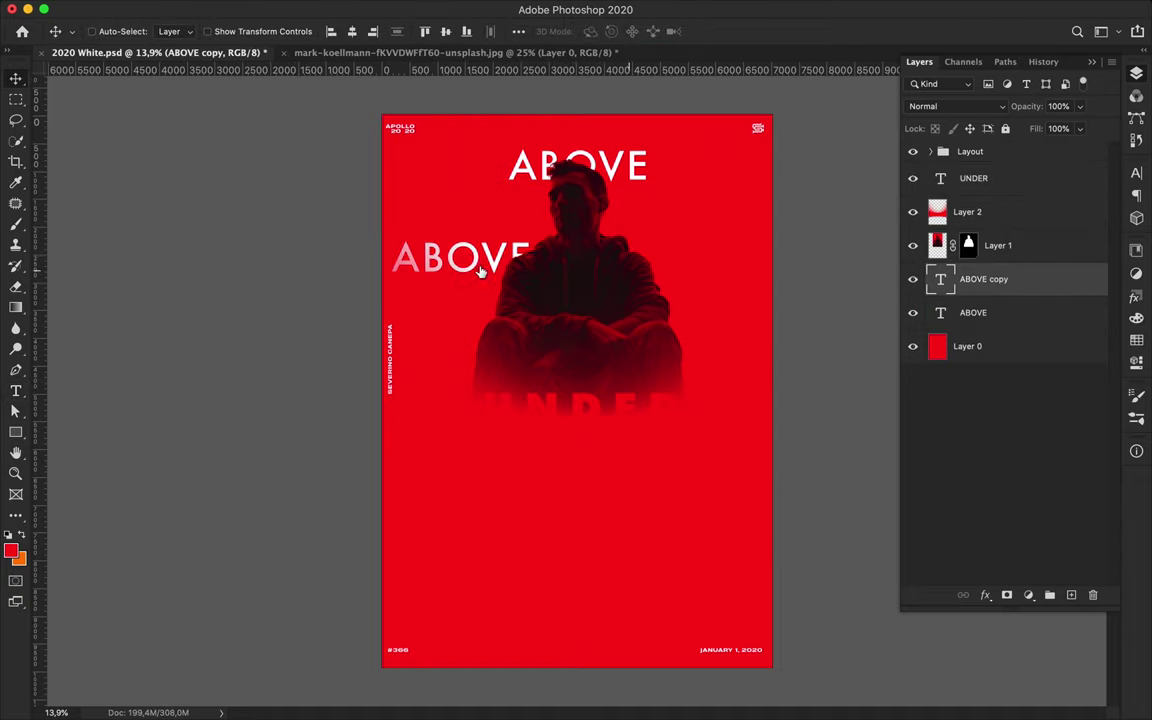
alt+click(966, 227)
drag(440, 240, 365, 443)
key(ctrl+t)
drag(545, 545, 640, 590)
key(Return)
Duplicate ABOVE toward the right edge and scale the lower ABOVE word to 138%
drag(456, 493, 776, 260)
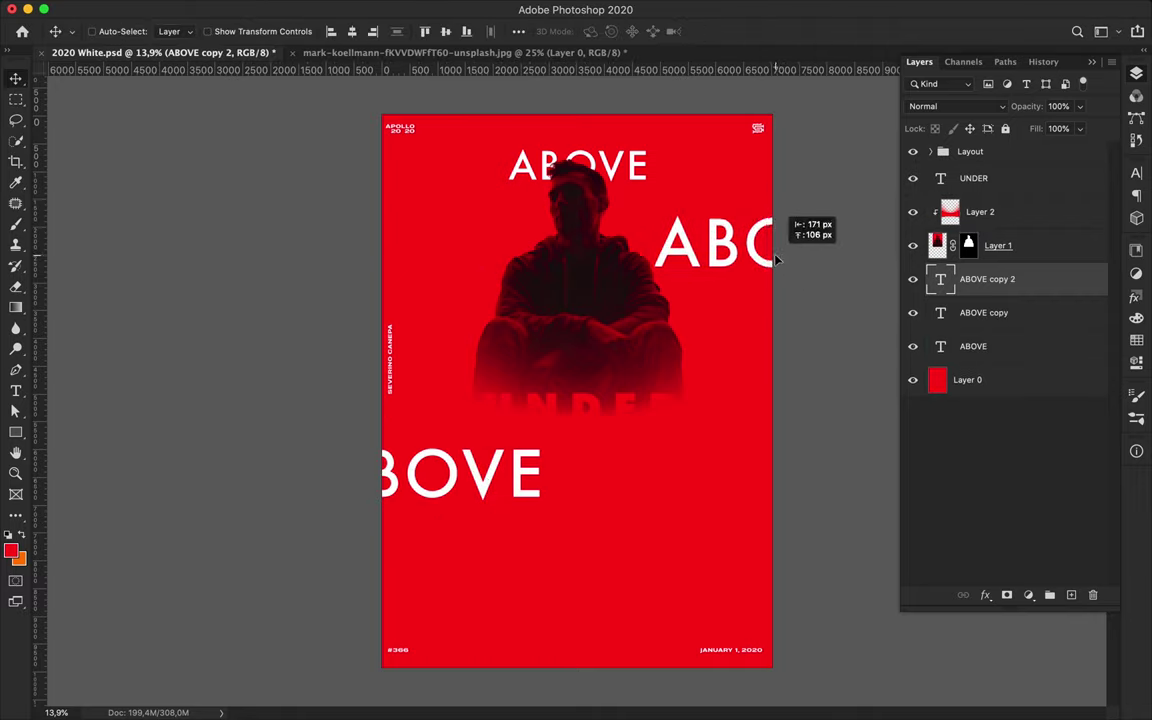
ctrl+click(540, 514)
key(ctrl+t)
drag(546, 514, 634, 543)
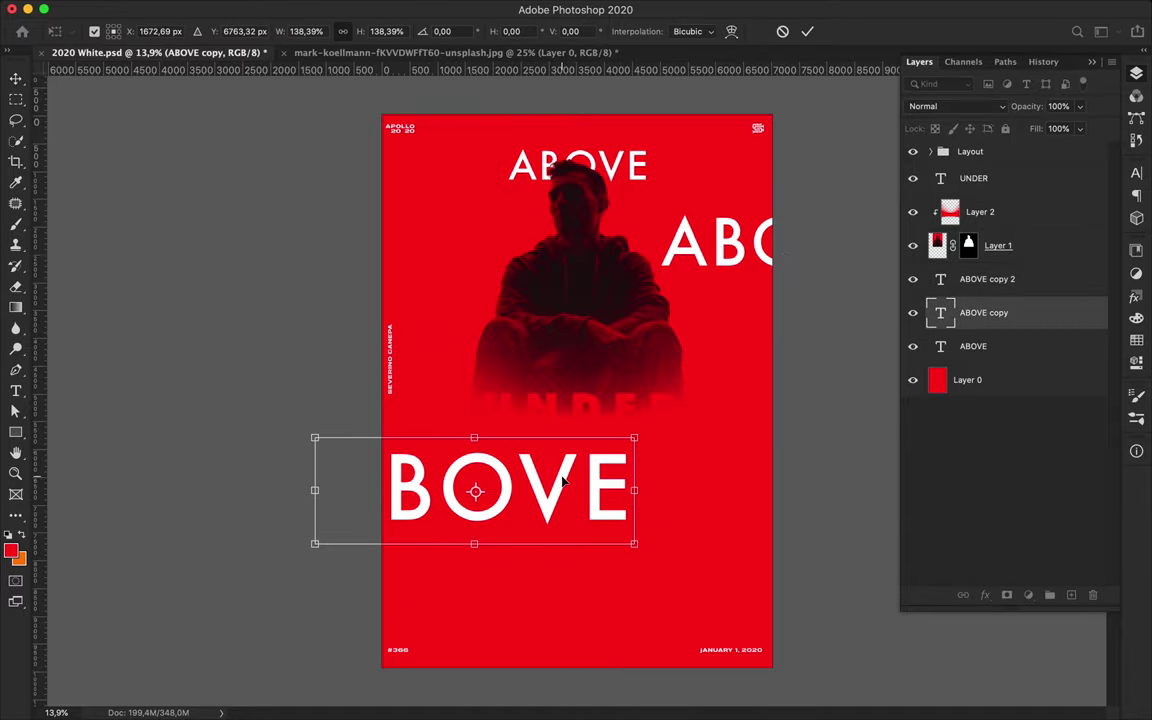
key(Return)
Show guides and nudge the right-edge ABOVE copy slightly into place
key(ctrl+h)
scroll(553, 275, up, 3)
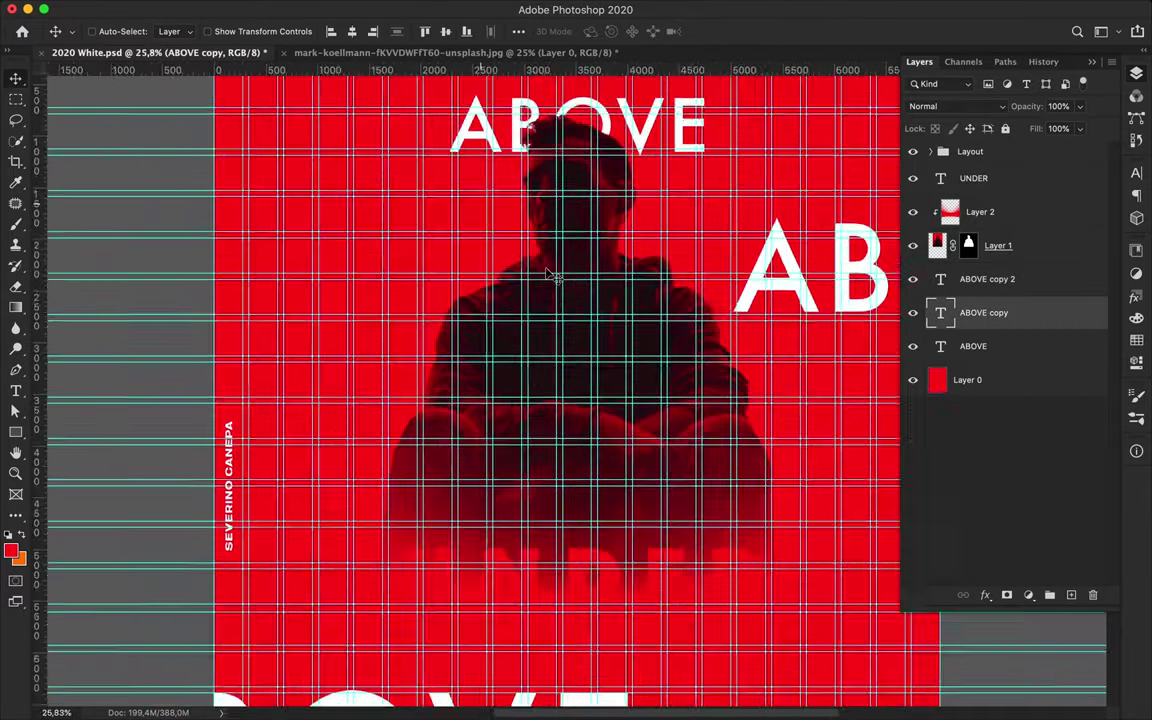
scroll(549, 275, up, 3)
ctrl+click(475, 250)
scroll(600, 300, down, 5)
ctrl+click(665, 327)
drag(665, 327, 658, 309)
scroll(658, 309, down, 3)
scroll(625, 342, down, 3)
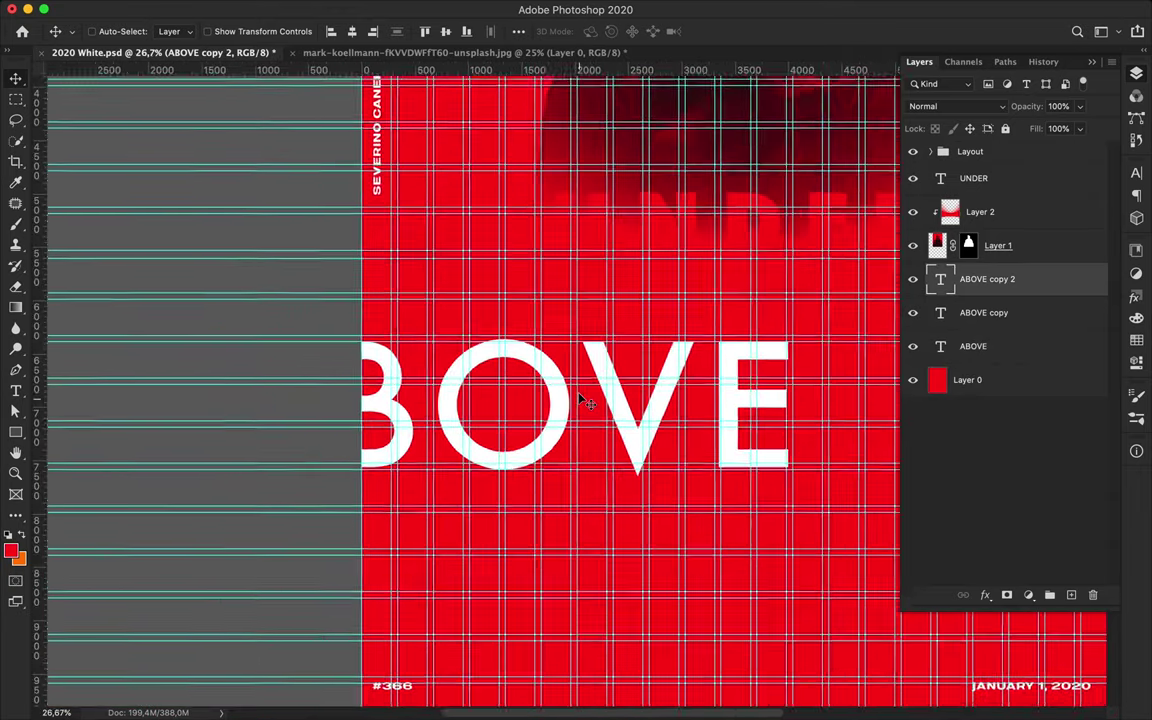
scroll(588, 402, down, 3)
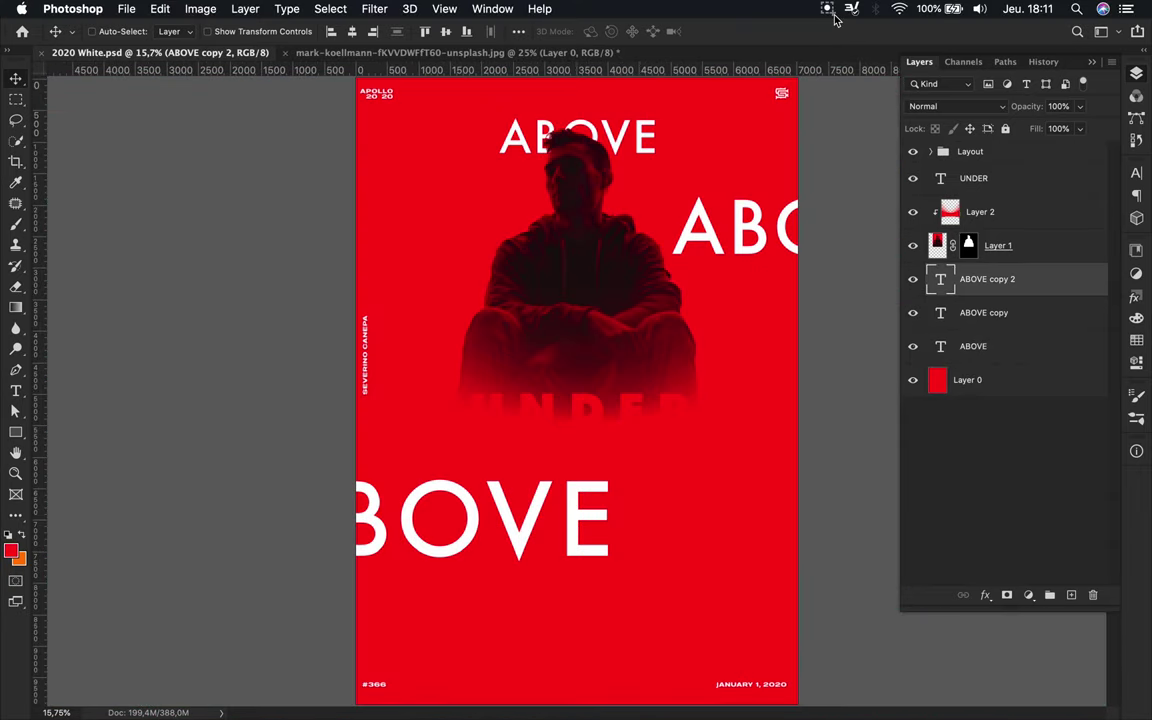
key(m)
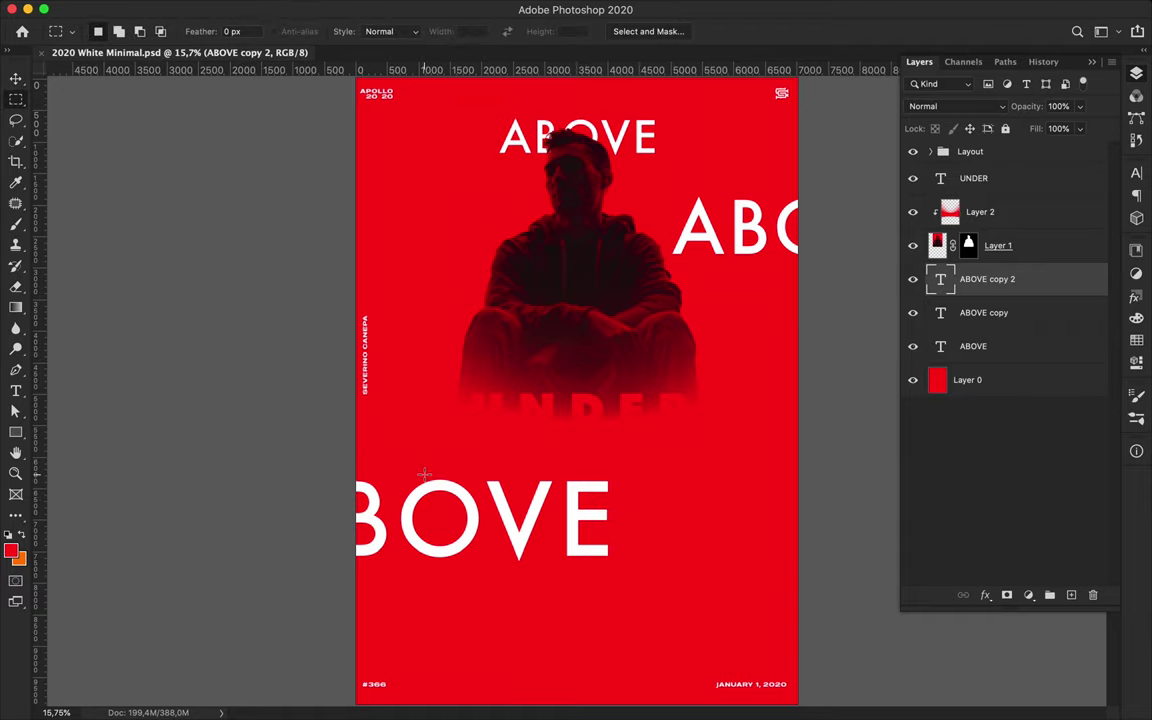
Draw a rectangle beside the lower ABOVE word with a red-to-white gradient fill
key(u)
drag(660, 480, 721, 565)
key(a)
click(238, 31)
click(201, 62)
double_click(136, 245)
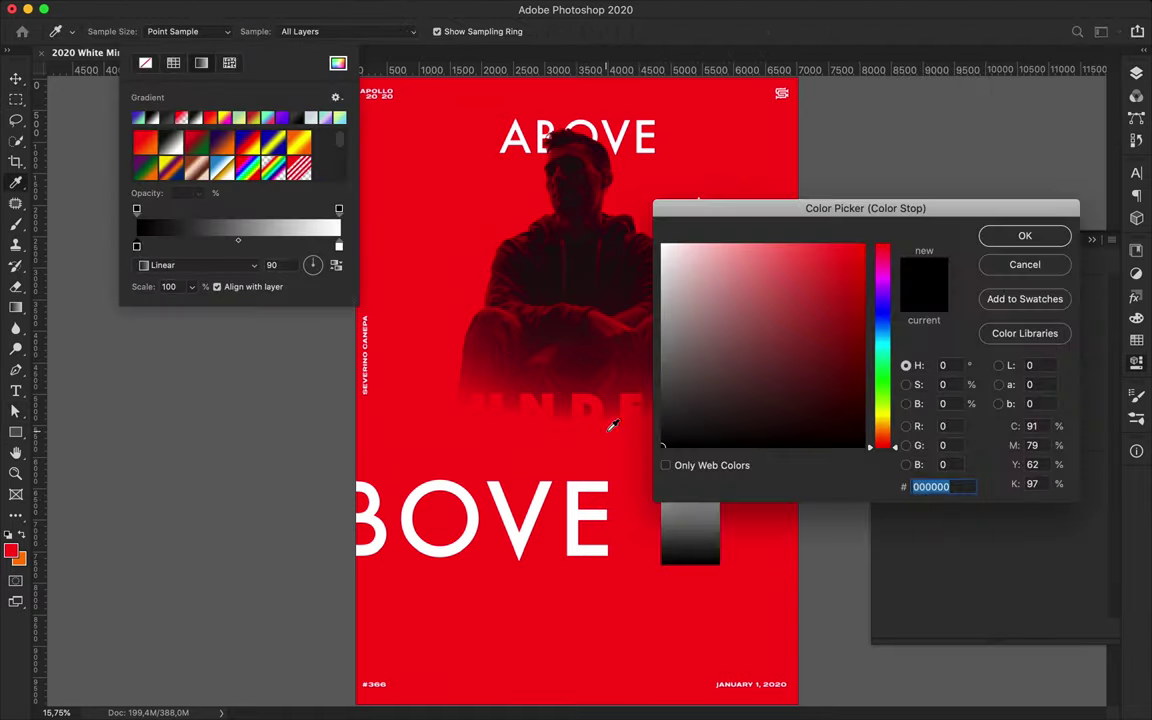
click(552, 383)
click(1026, 234)
key(v)
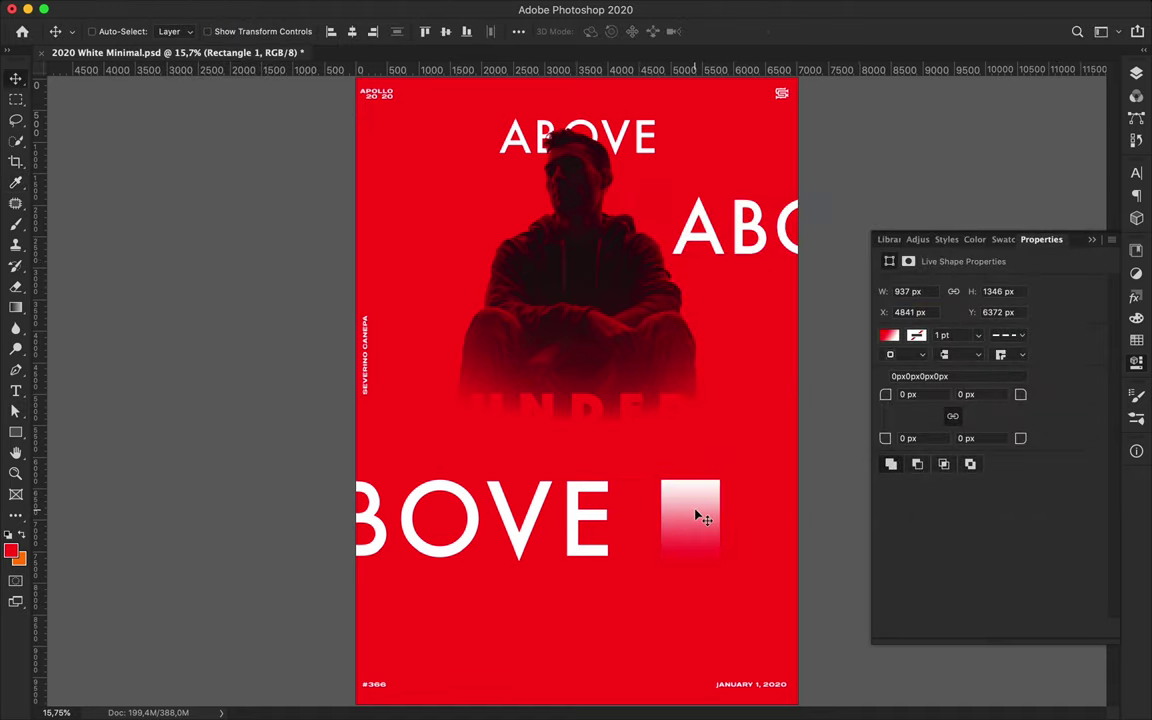
Apply a Pixelate > Mosaic smart filter to the rectangle with a larger cell size
click(362, 6)
click(374, 6)
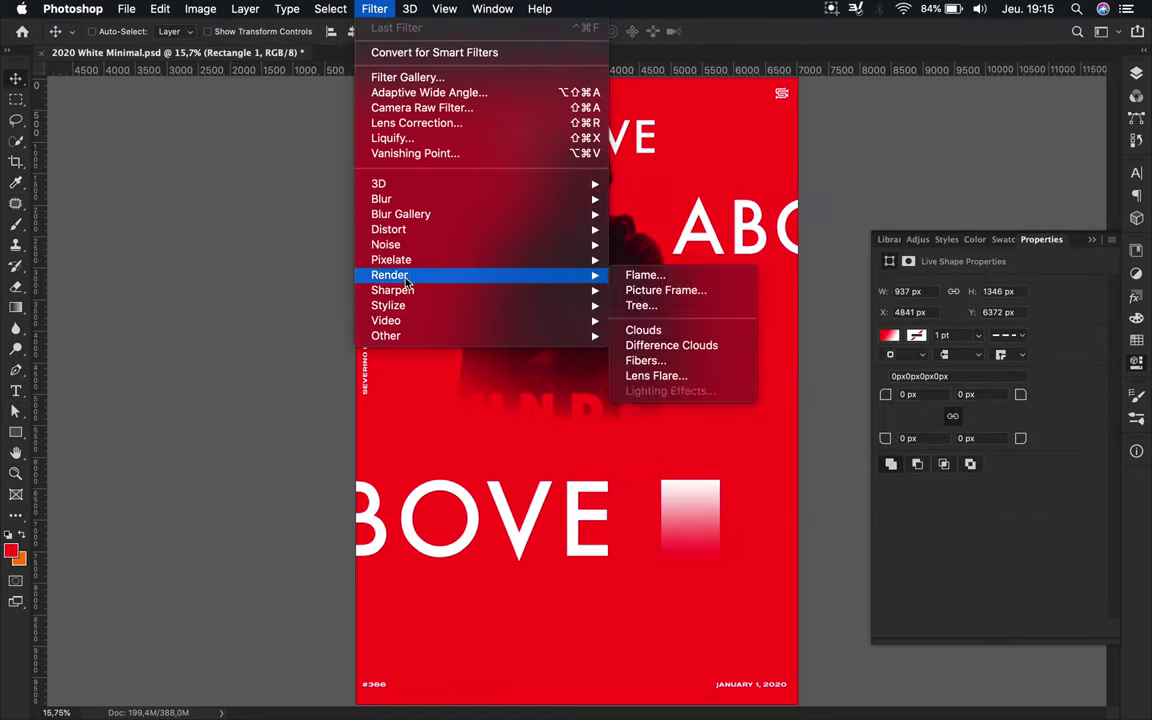
click(703, 340)
click(620, 228)
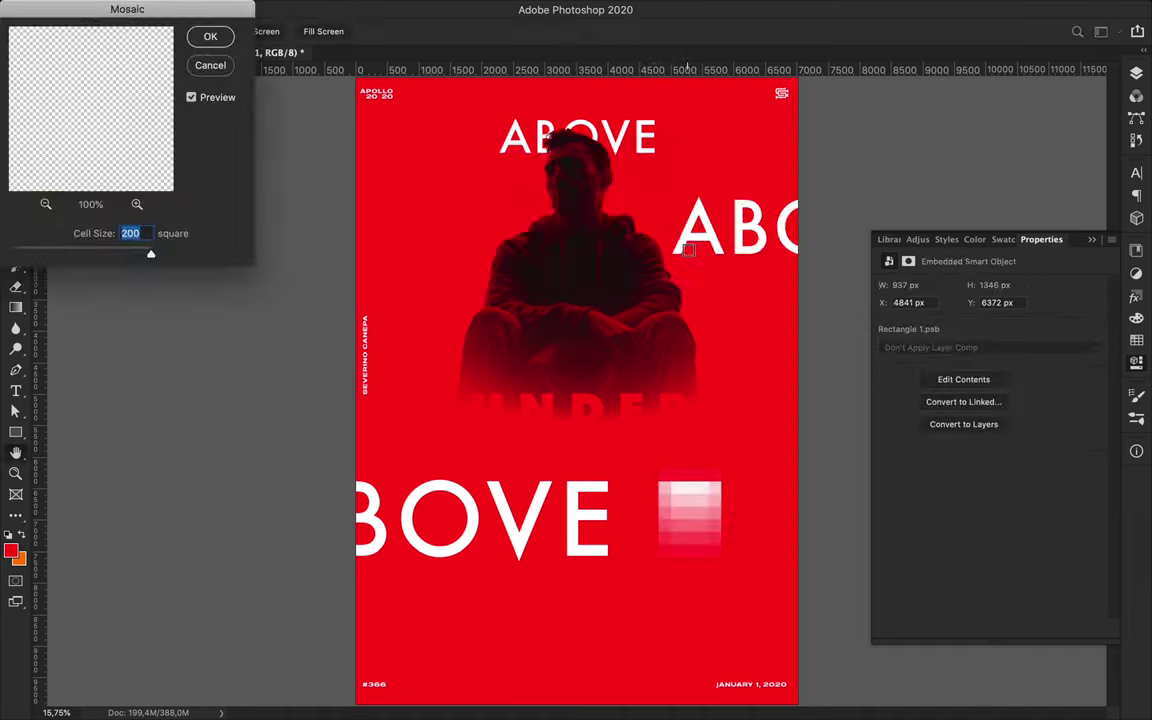
drag(147, 252, 138, 254)
click(210, 36)
Shrink the mosaic square, move it beside the word, and duplicate it
key(ctrl+t)
key(Return)
mouse_move(733, 550)
mouse_down()
mouse_move(700, 517)
mouse_move(710, 500)
mouse_move(657, 545)
mouse_up()
key(F7)
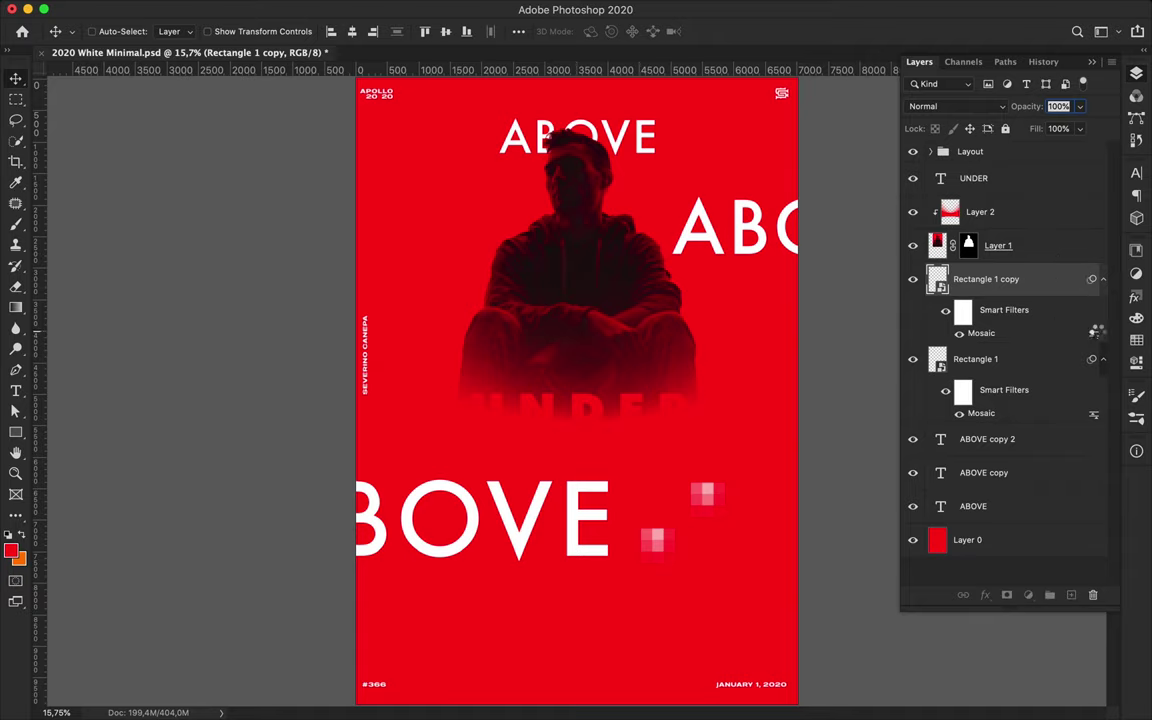
Check the copied square's blending options and Mosaic filter settings, leaving them unchanged
double_click(1094, 334)
click(389, 240)
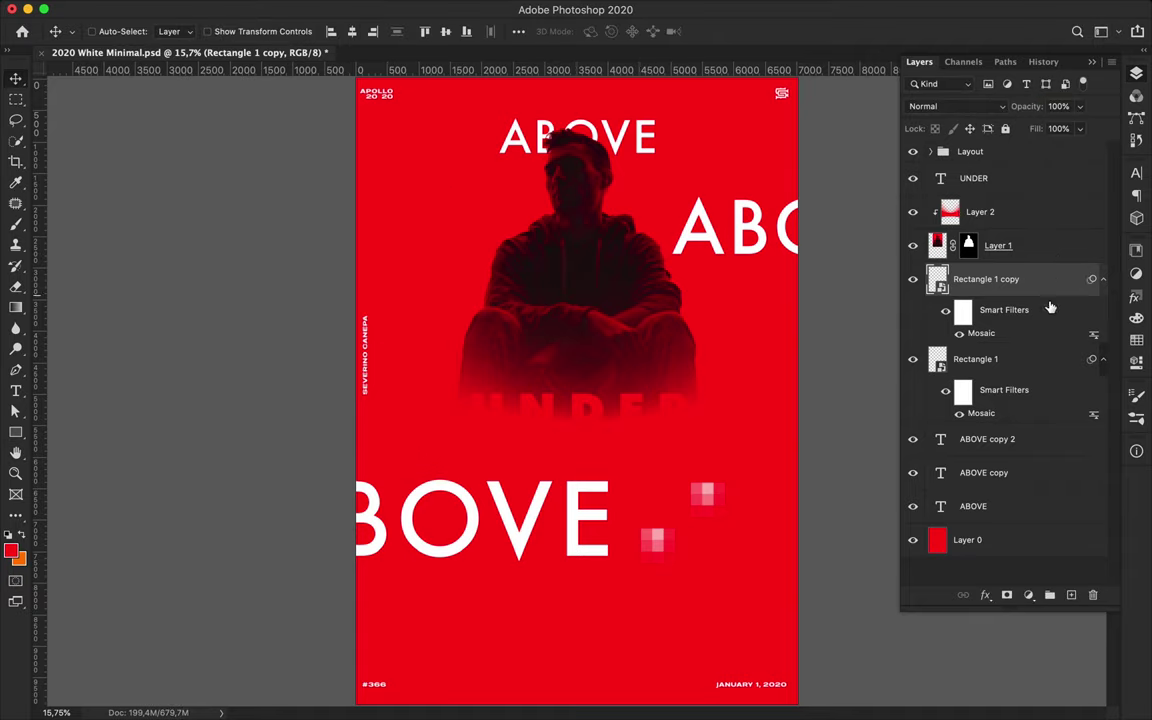
double_click(983, 333)
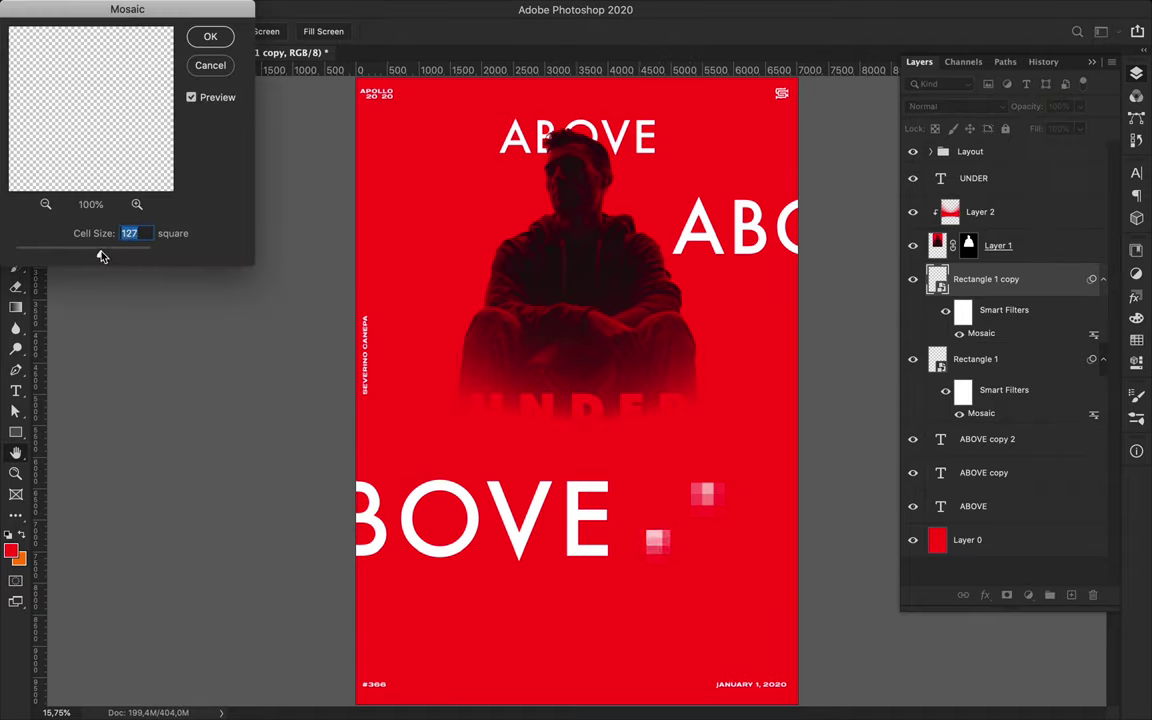
click(208, 40)
With the grid shown, move mosaic squares to the lower left and shift another left
drag(655, 545, 478, 607)
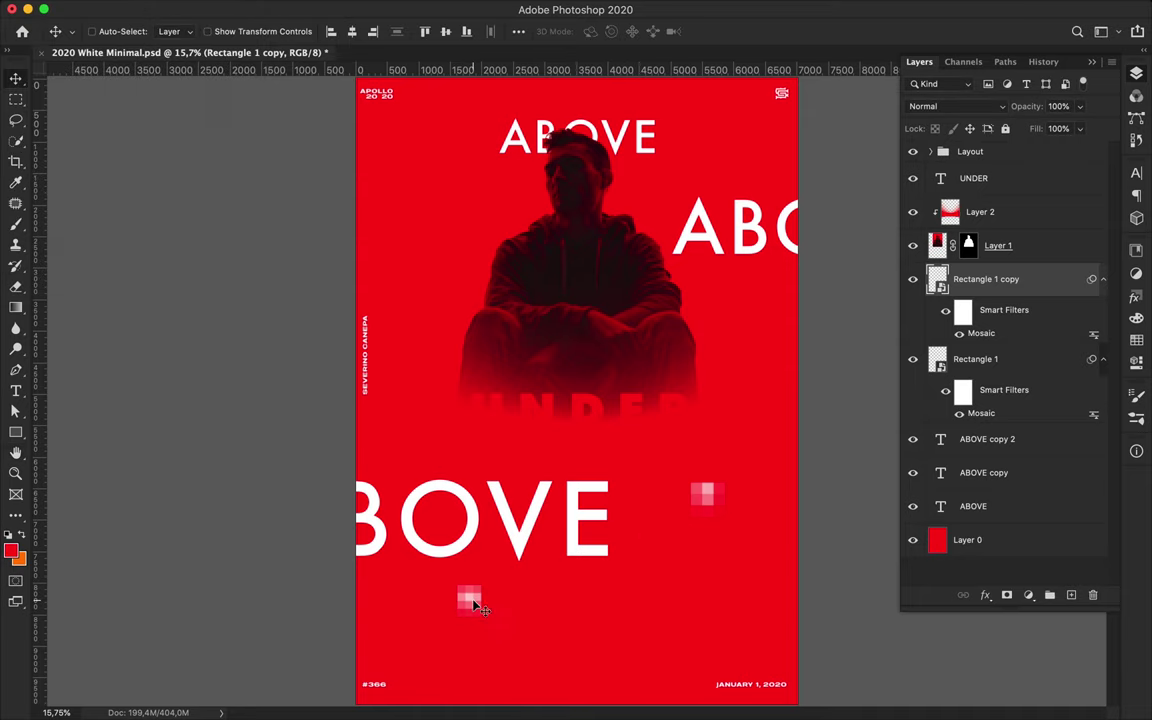
scroll(683, 415, up, 3)
key(ctrl+apostrophe)
drag(810, 572, 762, 569)
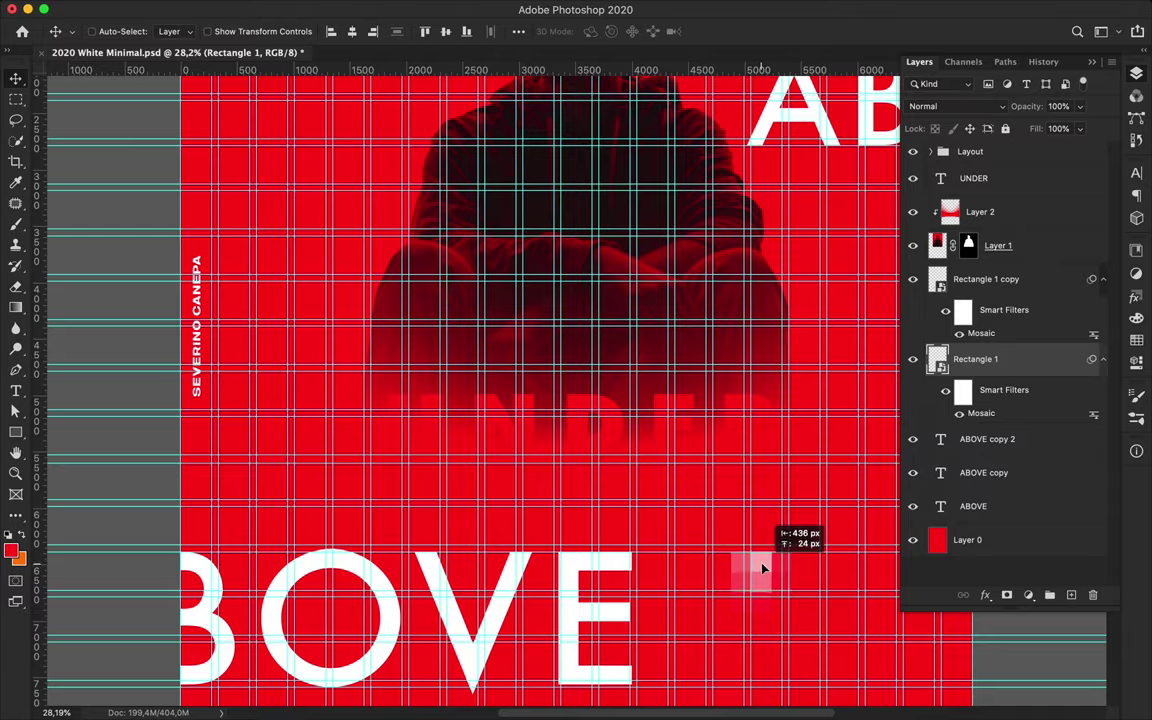
scroll(762, 569, down, 5)
drag(398, 381, 668, 452)
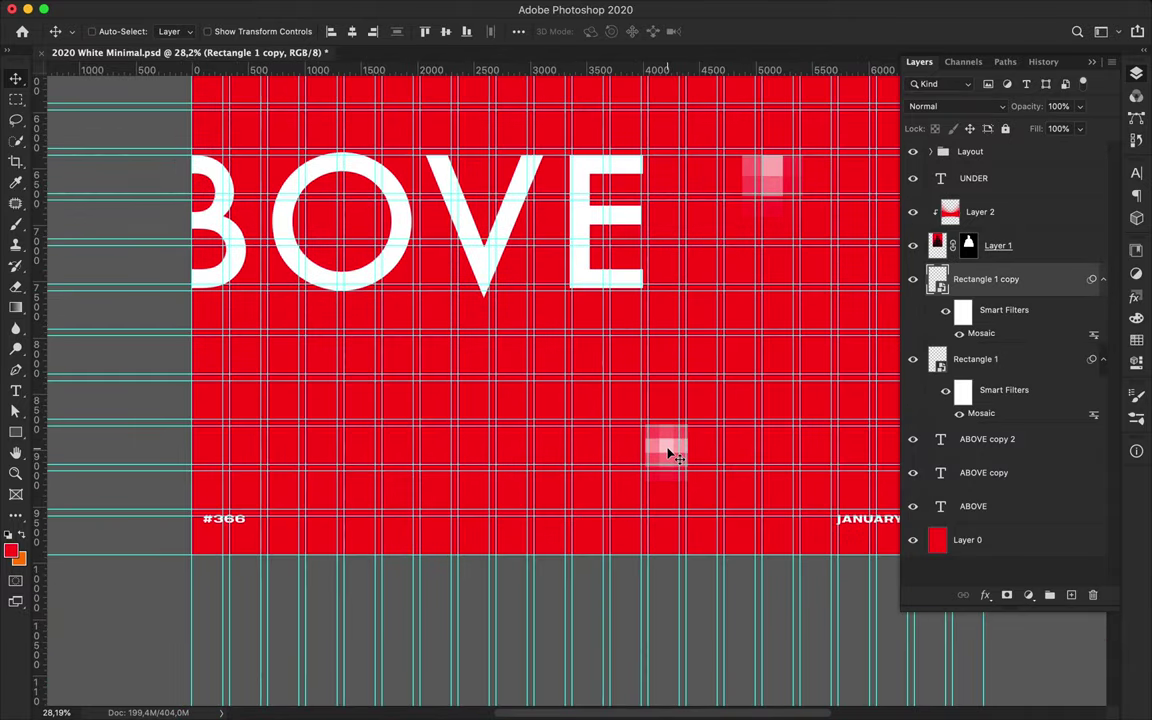
Hide the grid and save the poster
scroll(670, 455, down, 2)
key(ctrl+apostrophe)
scroll(672, 455, up, 3)
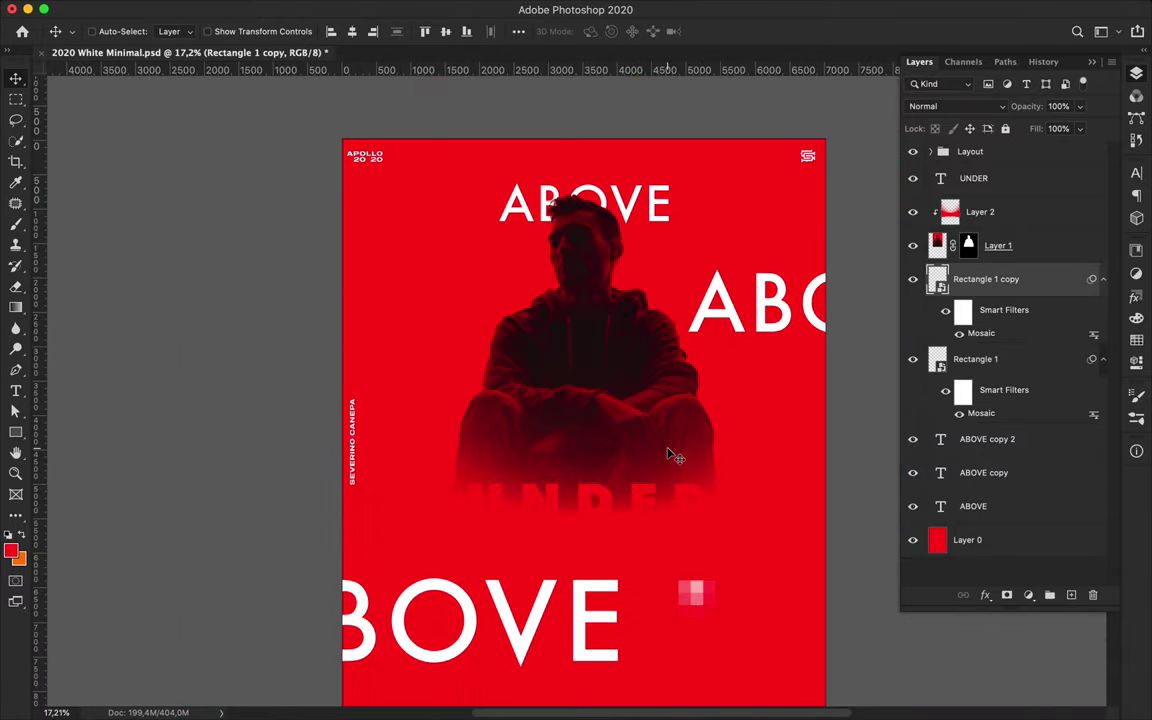
scroll(672, 455, down, 3)
key(ctrl+s)
click(832, 8)
click(855, 45)
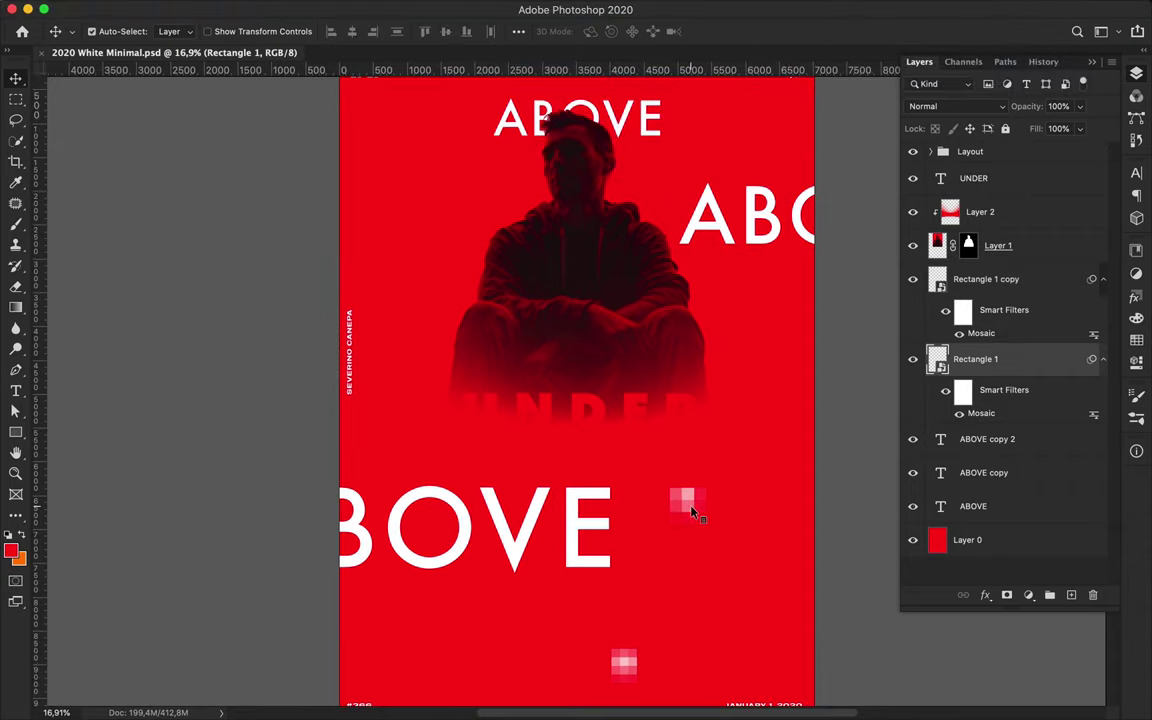
Duplicate a mosaic square near the upper left and set its Mosaic Cell Size to 84
drag(463, 168, 452, 167)
double_click(963, 392)
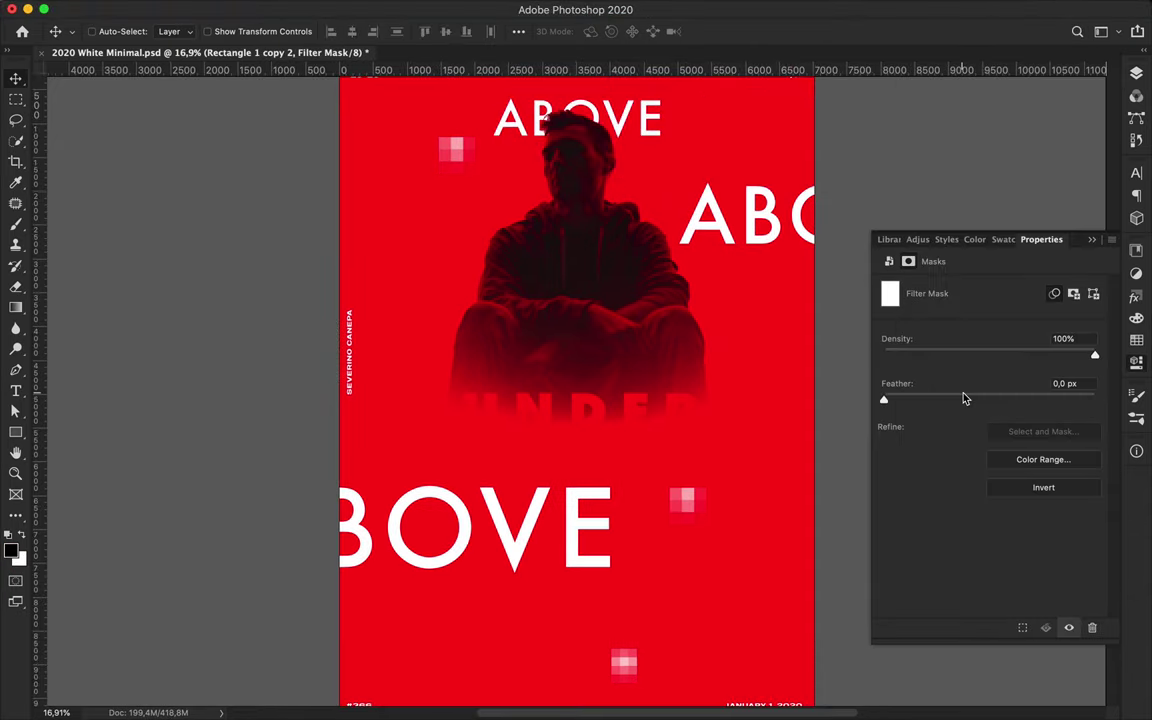
click(1130, 290)
double_click(985, 414)
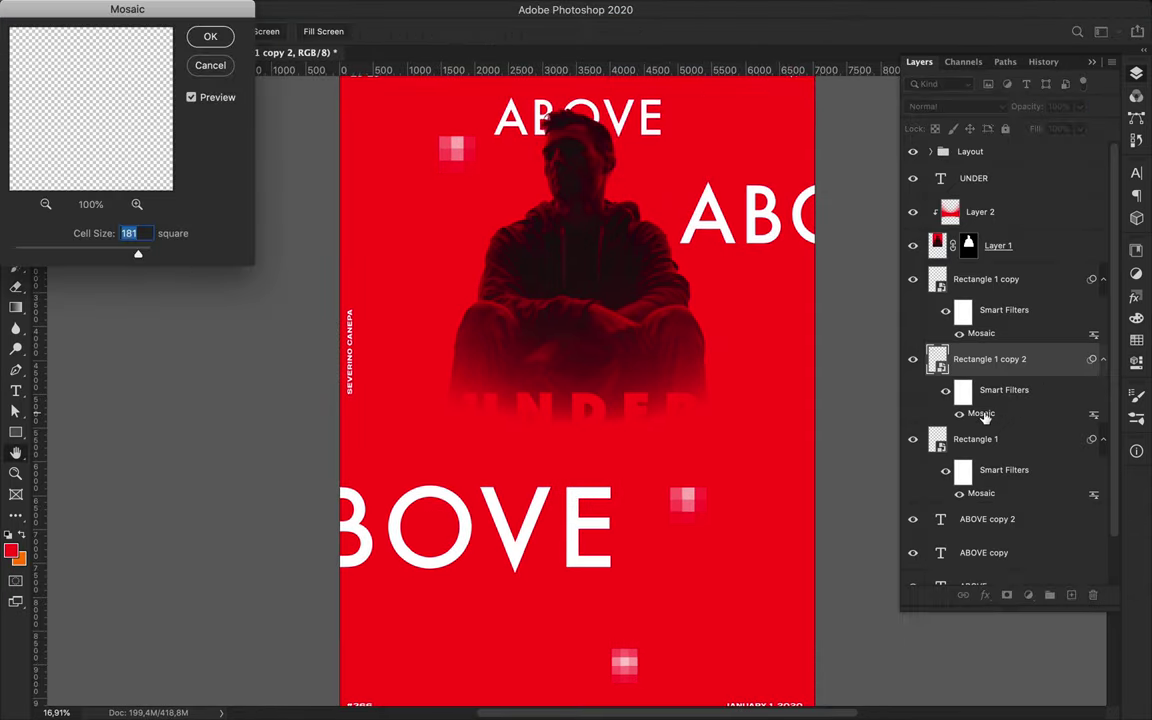
drag(133, 258, 110, 258)
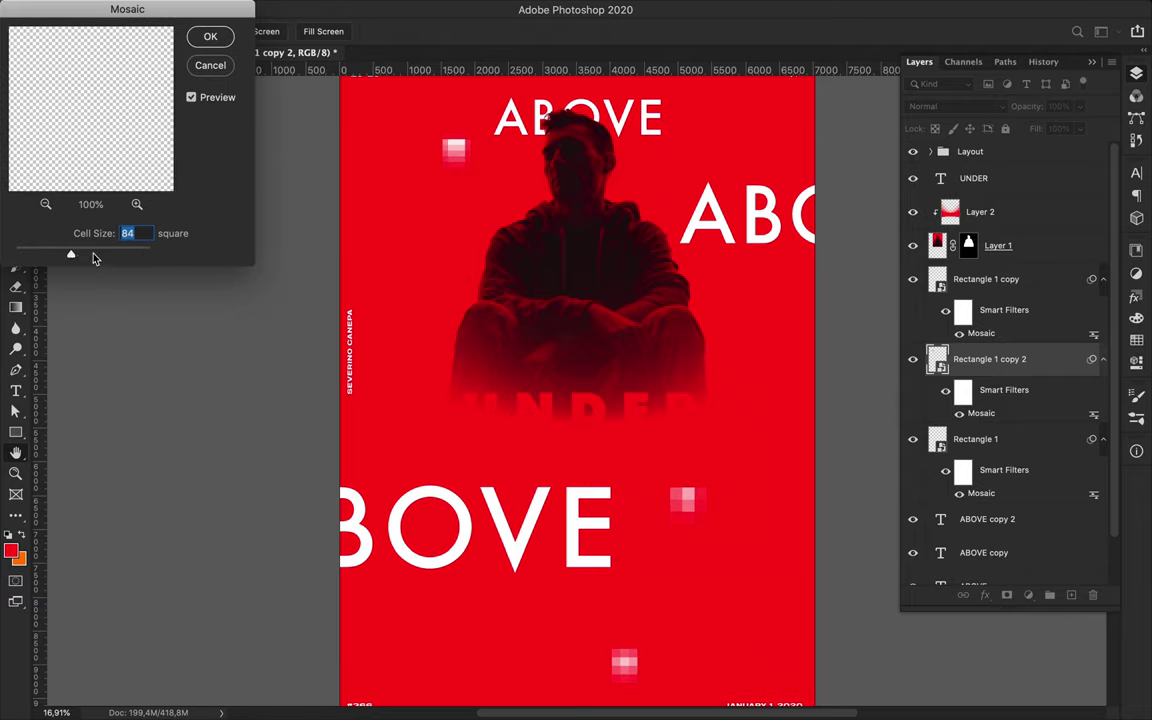
click(210, 37)
Shrink the new upper-left square and place it beside the man's head
key(ctrl+t)
drag(467, 162, 432, 172)
key(Return)
key(ctrl+h)
key(ctrl+equal)
mouse_move(382, 96)
mouse_down()
mouse_move(422, 155)
mouse_move(425, 133)
mouse_up()
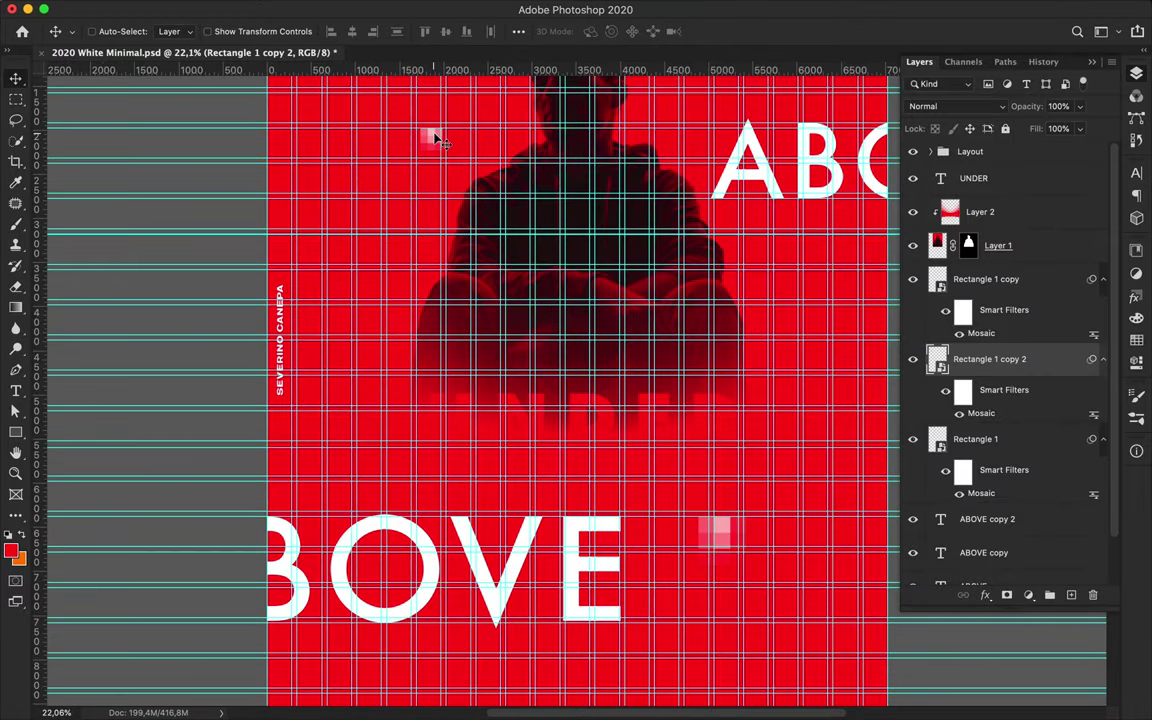
key(ctrl+h)
Move the mosaic square beside BOVE further to the right
scroll(435, 137, down, 3)
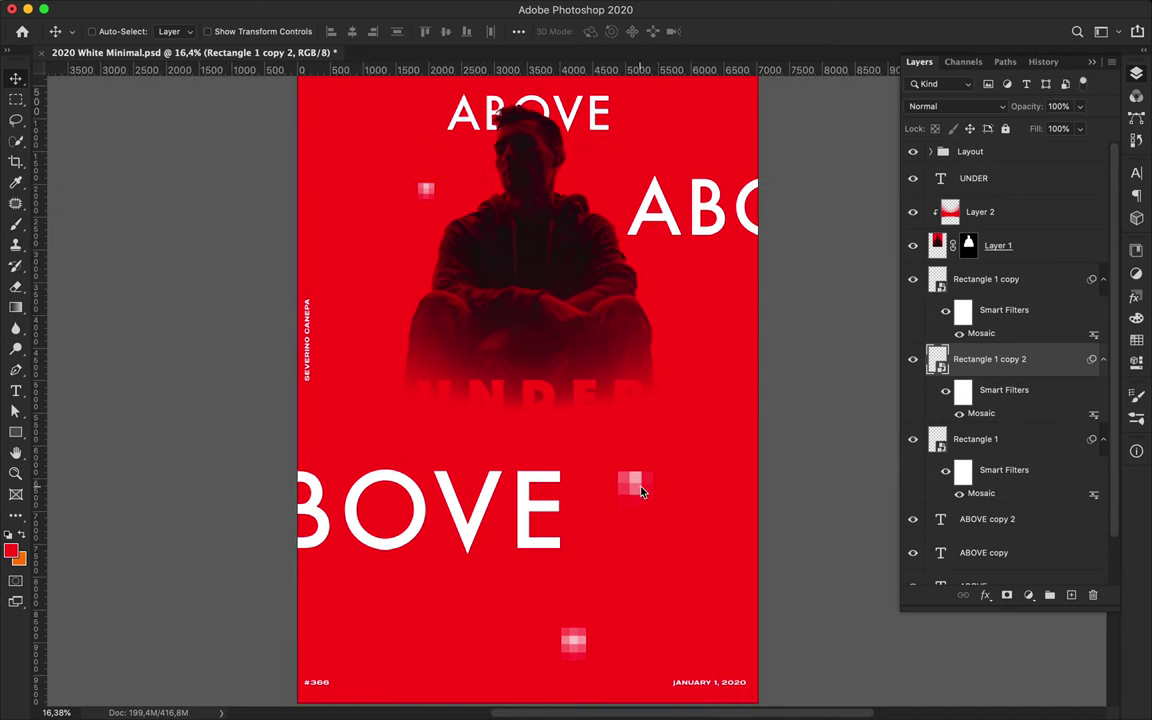
key(ctrl+h)
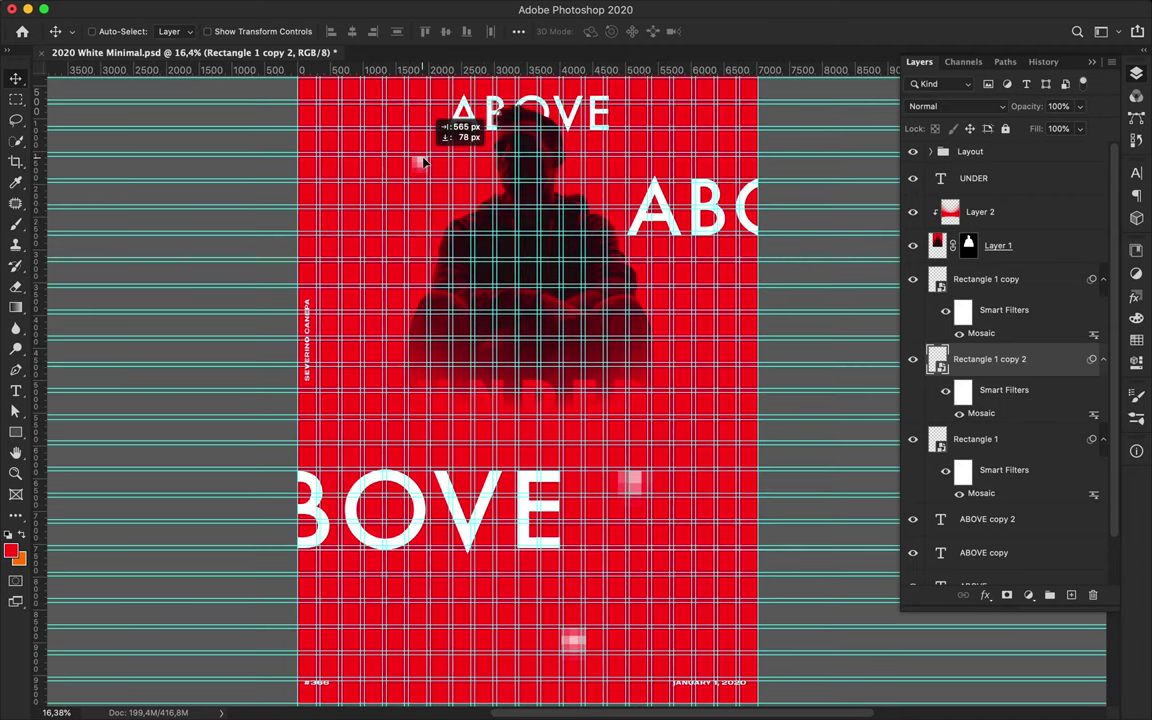
key(ctrl+h)
mouse_move(630, 483)
mouse_down()
mouse_move(674, 484)
mouse_move(656, 481)
mouse_up()
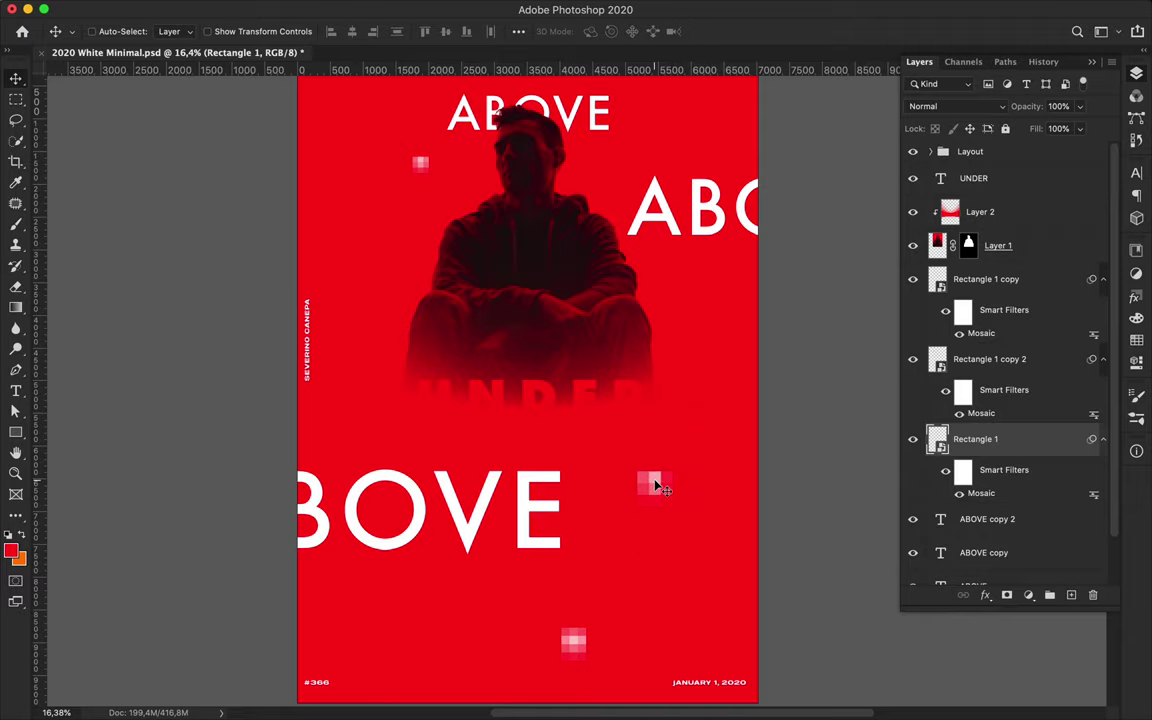
Scale the bottom BOVE word (ABOVE copy) up to about 131%
scroll(650, 540, up, 3)
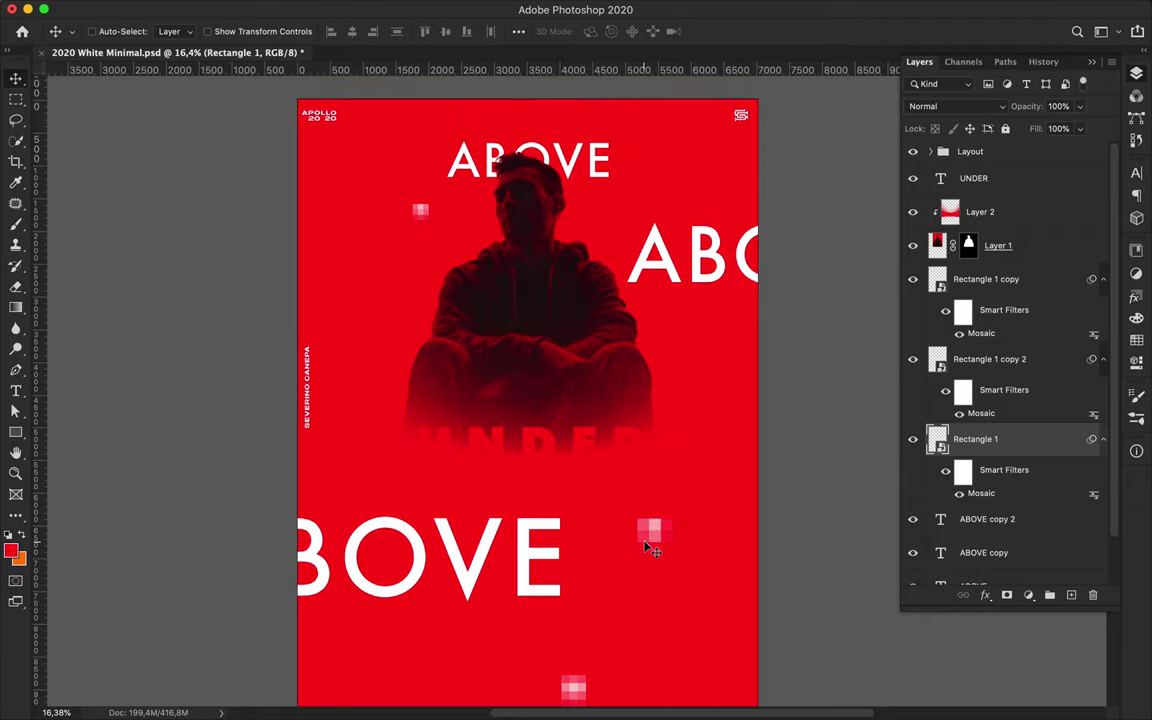
scroll(650, 545, down, 3)
scroll(650, 545, down, 2)
scroll(650, 545, up, 2)
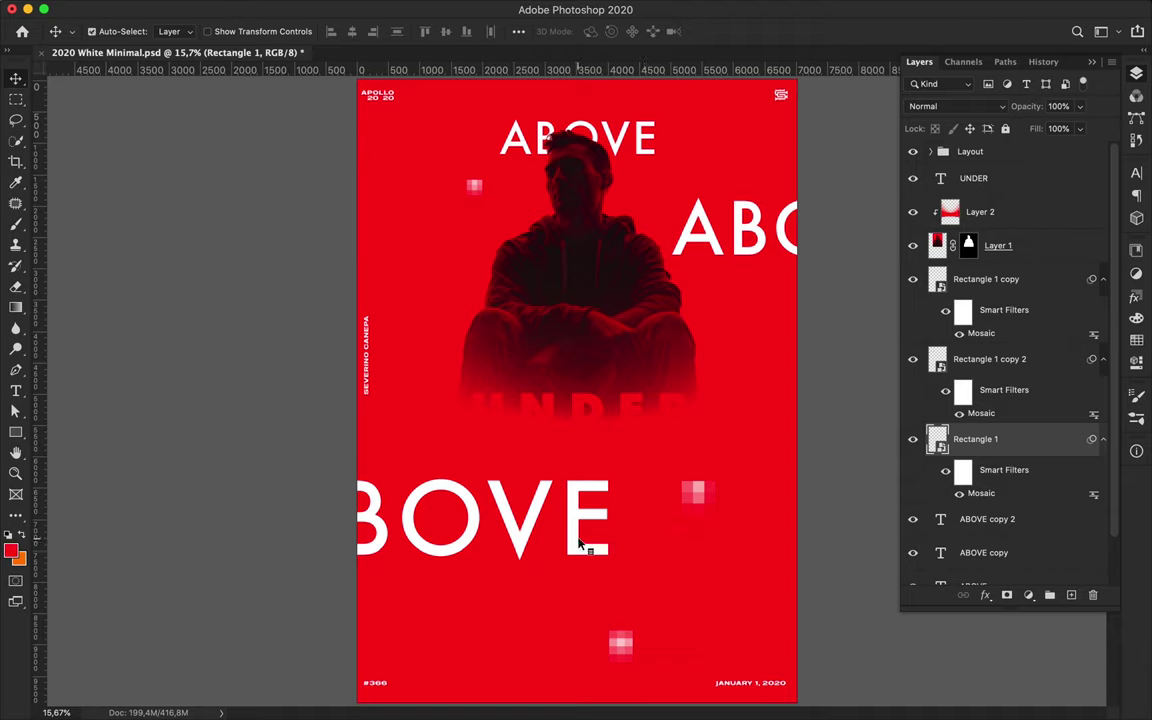
click(580, 543)
key(ctrl+t)
drag(440, 520, 490, 556)
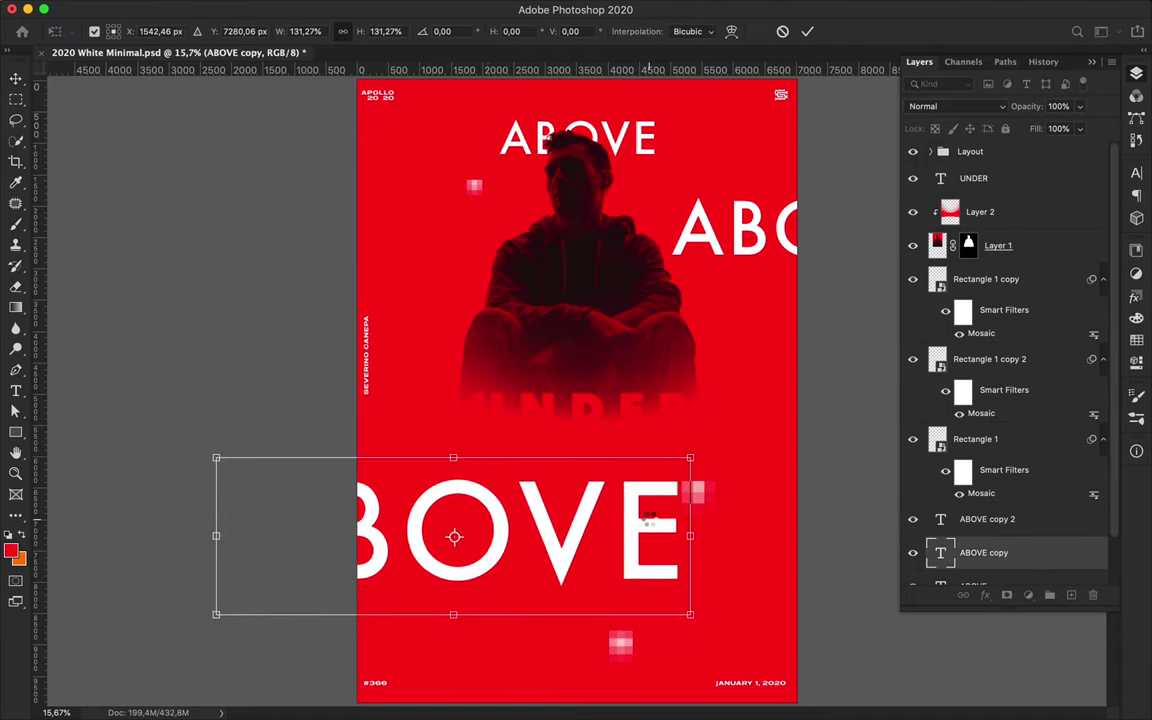
Commit the enlarged BOVE, nudge its neighbouring square up-right, and move another square to the bottom
key(Return)
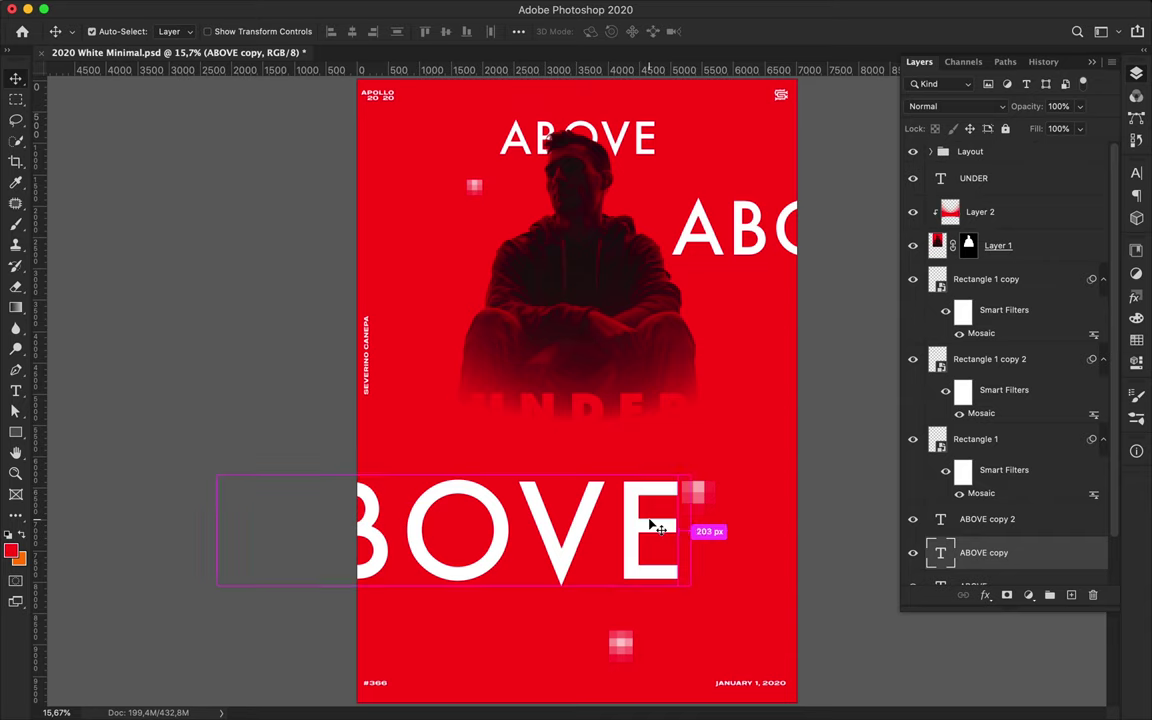
key(ctrl+apostrophe)
scroll(650, 525, up, 2)
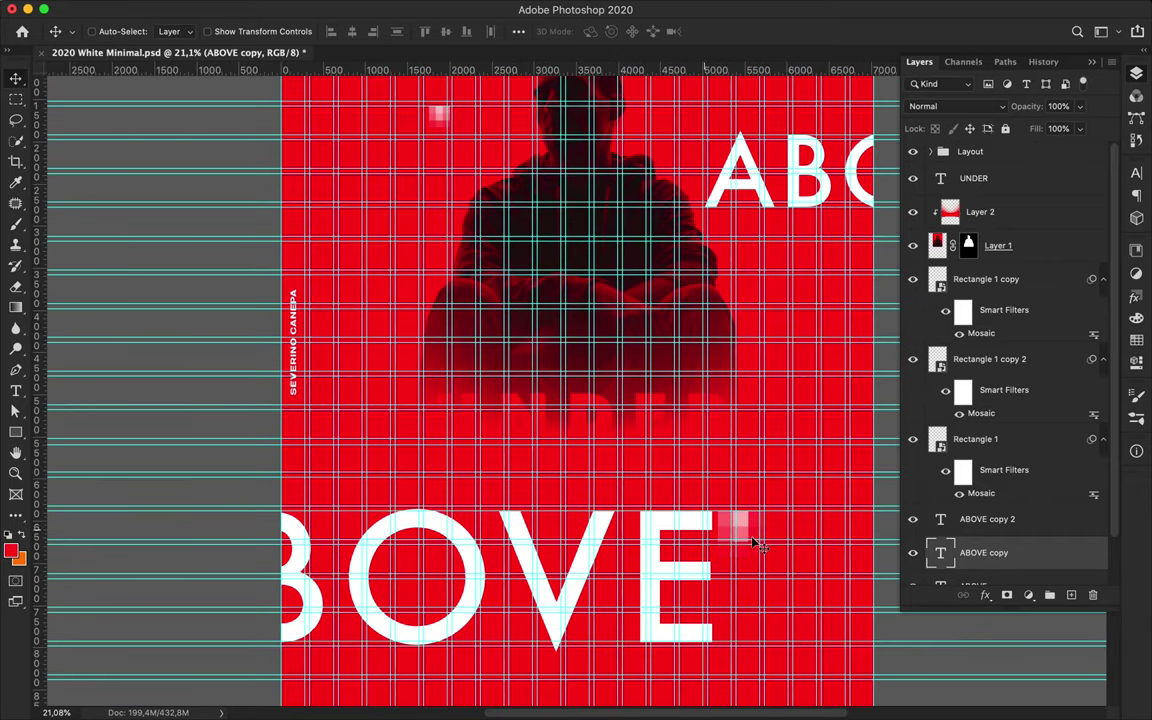
drag(757, 543, 810, 495)
key(ctrl+apostrophe)
scroll(760, 480, down, 2)
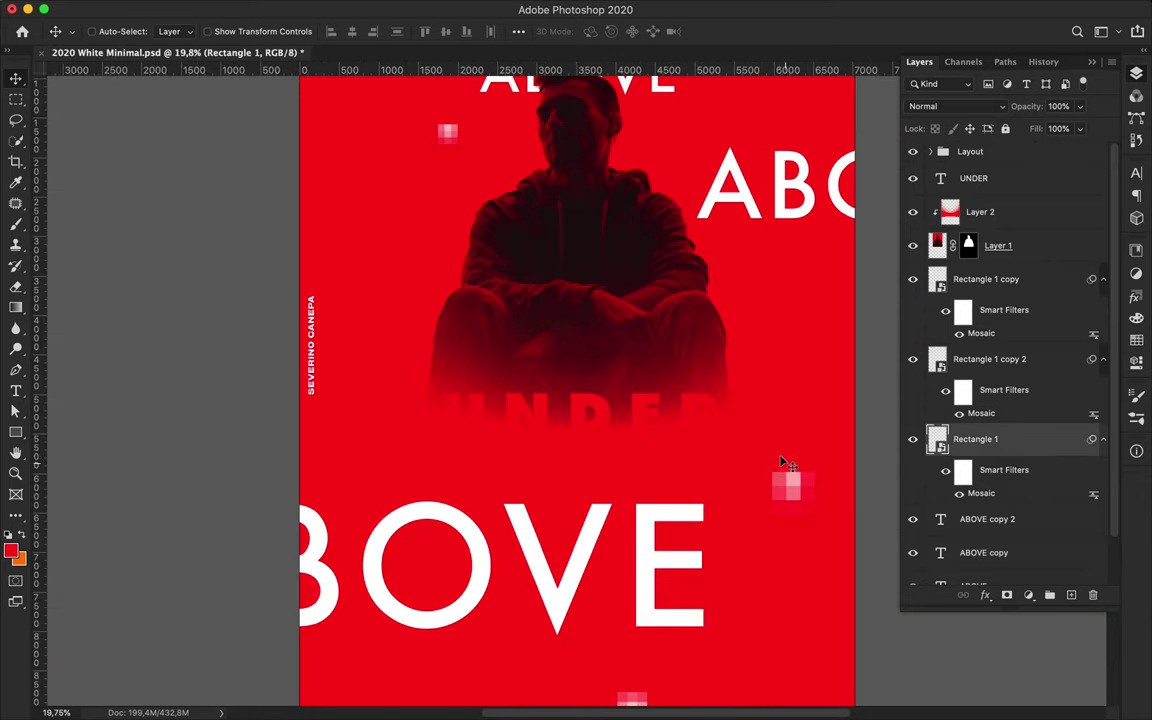
drag(738, 465, 620, 632)
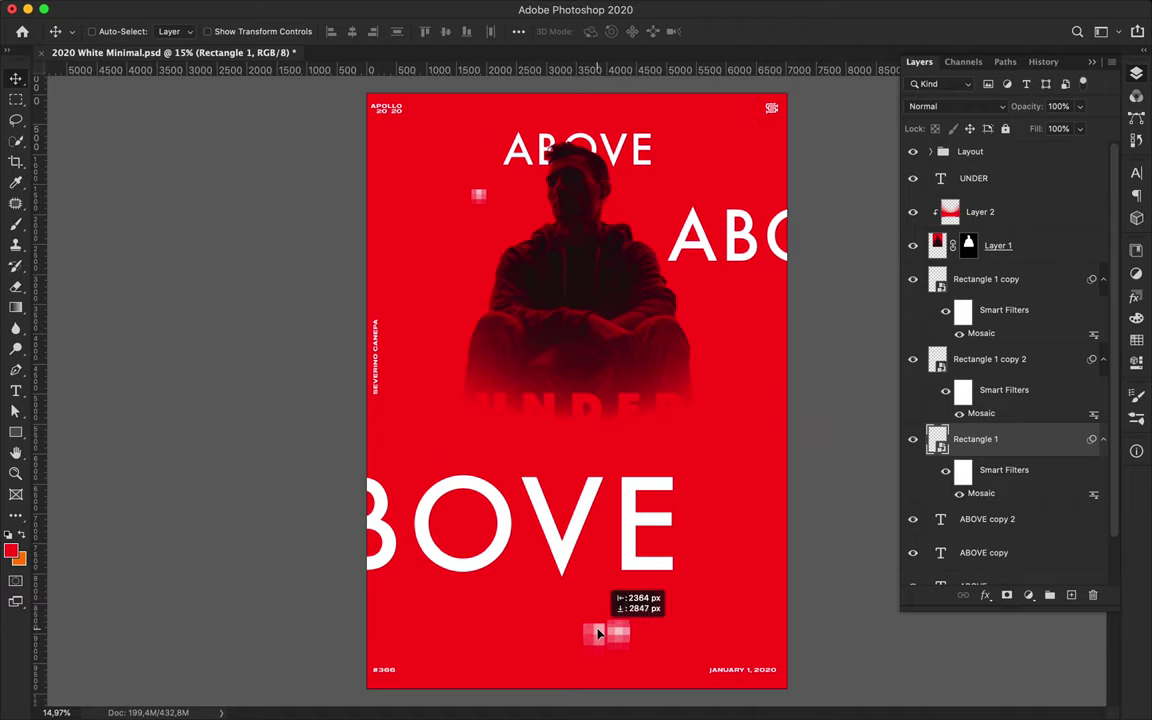
Select the Rectangle 1 copy layer and move its square up beside BOVE
click(1103, 441)
key(alt+bracketright)
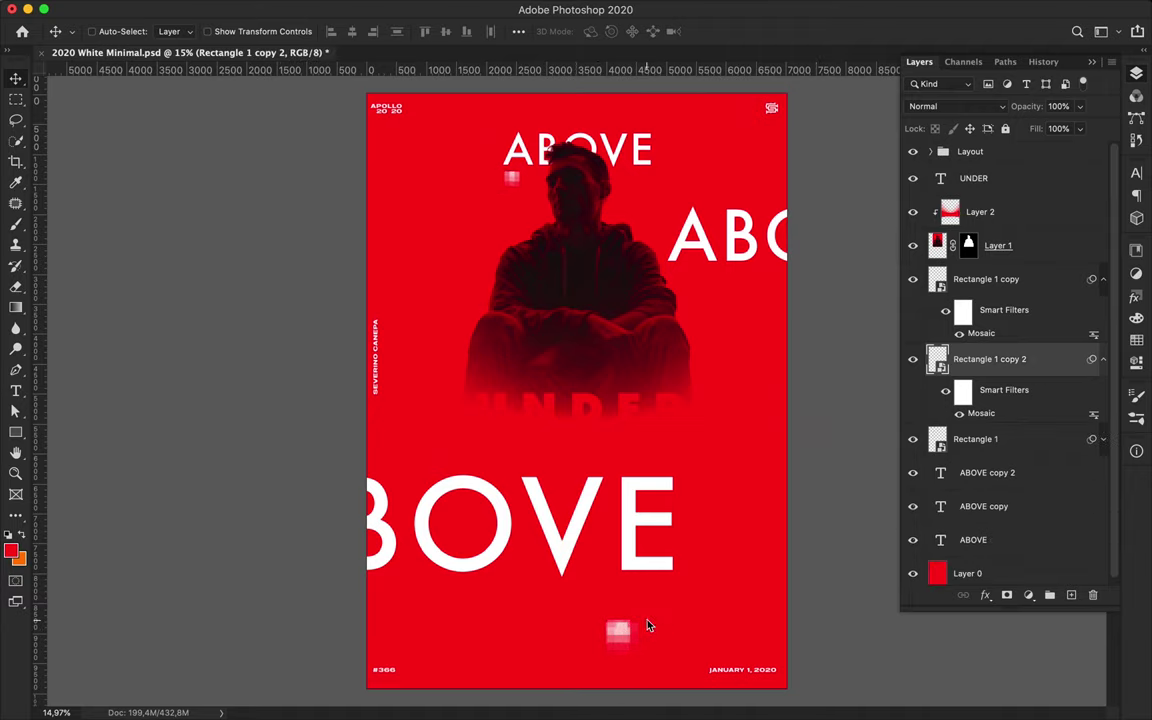
key(alt+bracketright)
drag(645, 625, 711, 459)
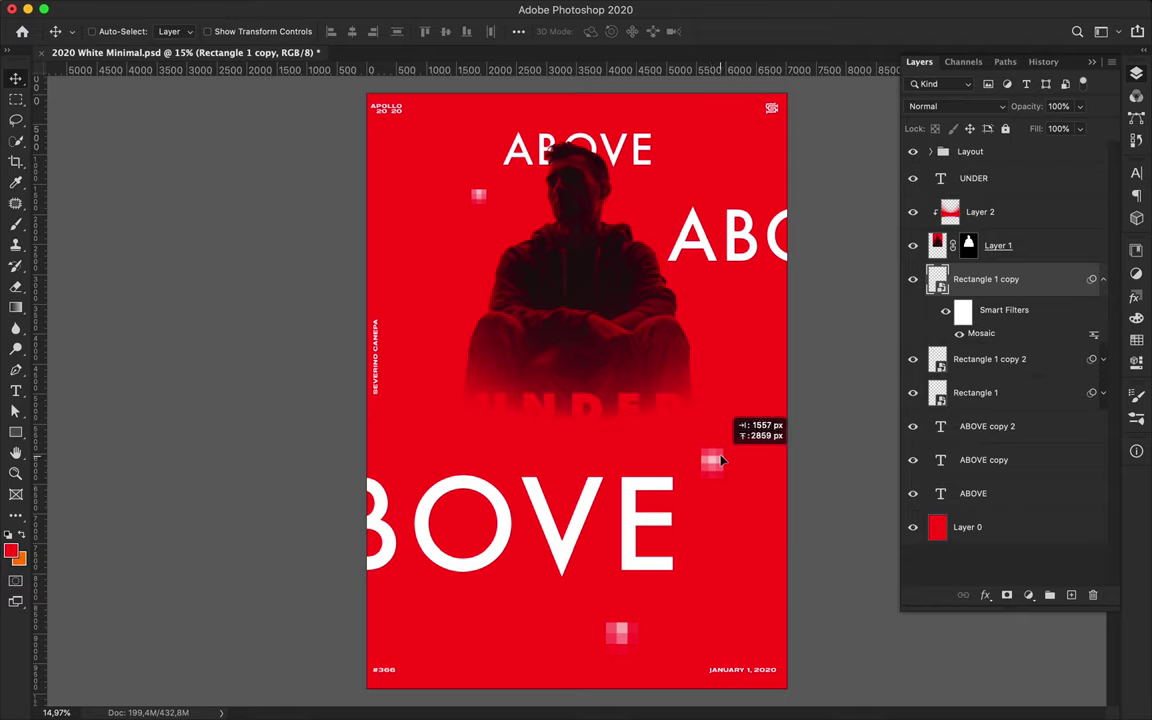
mouse_move(711, 459)
mouse_down()
mouse_move(751, 485)
mouse_move(755, 520)
mouse_up()
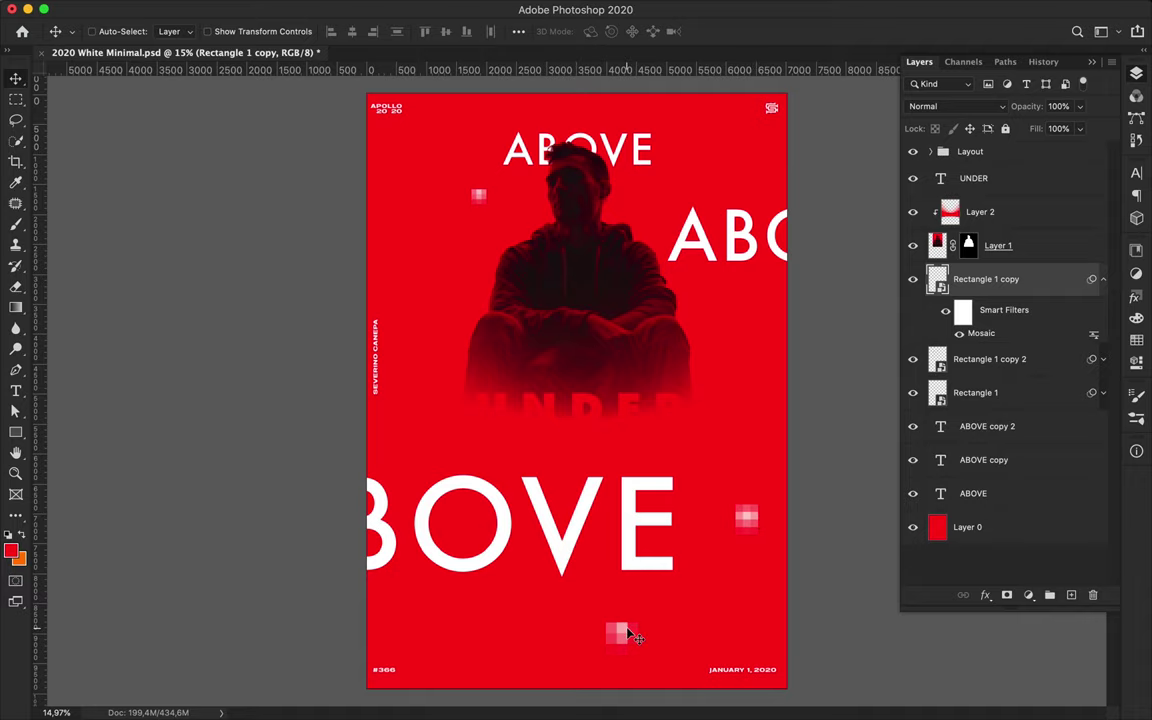
Duplicate a square to the top right as Rectangle 1 copy 3 and make it smaller
scroll(688, 491, up, 3)
scroll(535, 427, down, 2)
scroll(617, 257, up, 2)
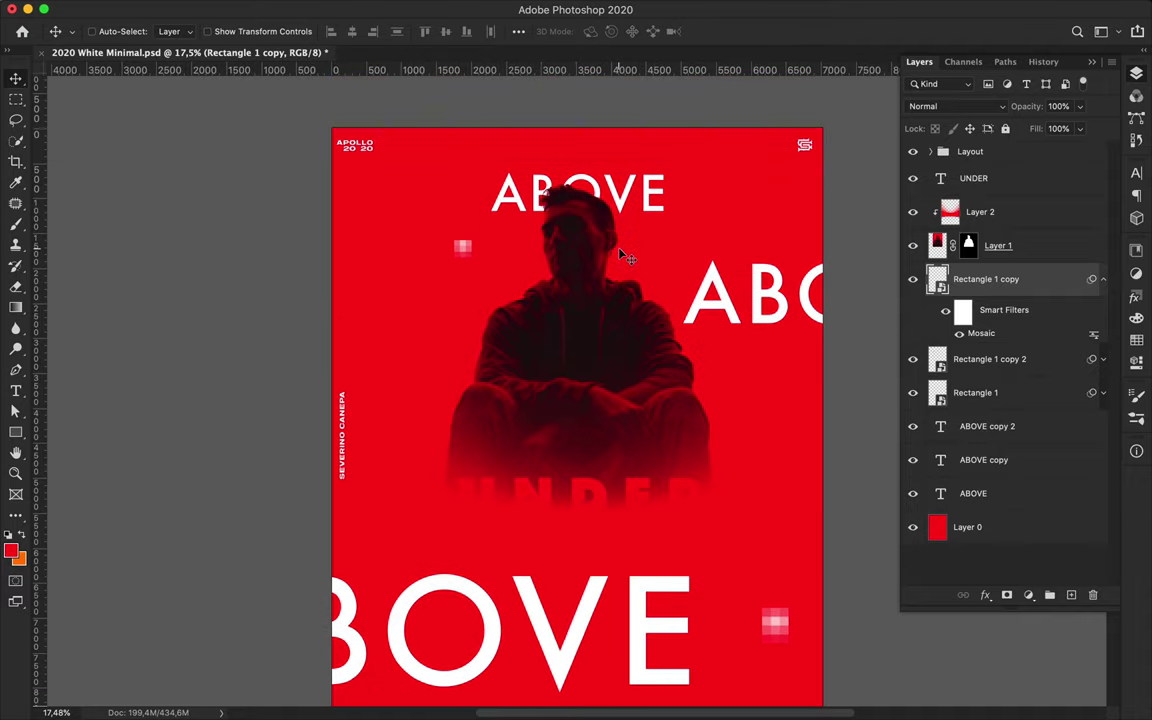
mouse_move(487, 263)
mouse_down()
mouse_move(718, 143)
mouse_move(708, 150)
mouse_up()
key(ctrl+t)
key(Return)
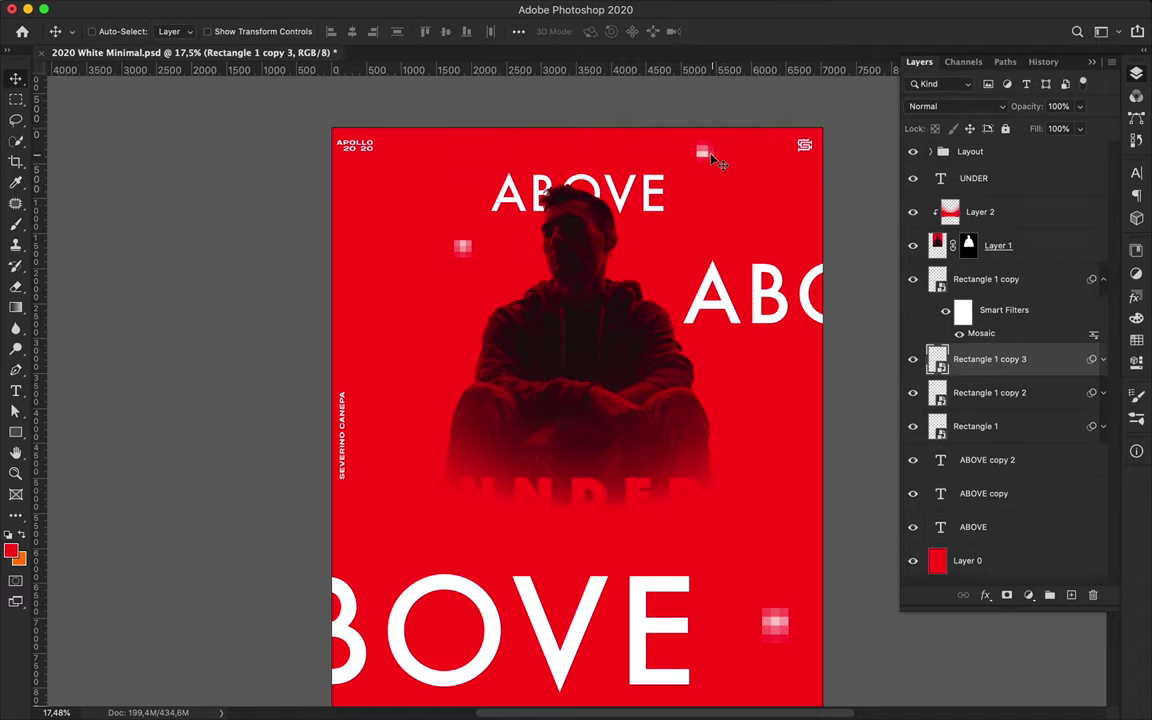
Enlarge the bottom mosaic square
scroll(712, 205, down, 2)
ctrl+click(618, 630)
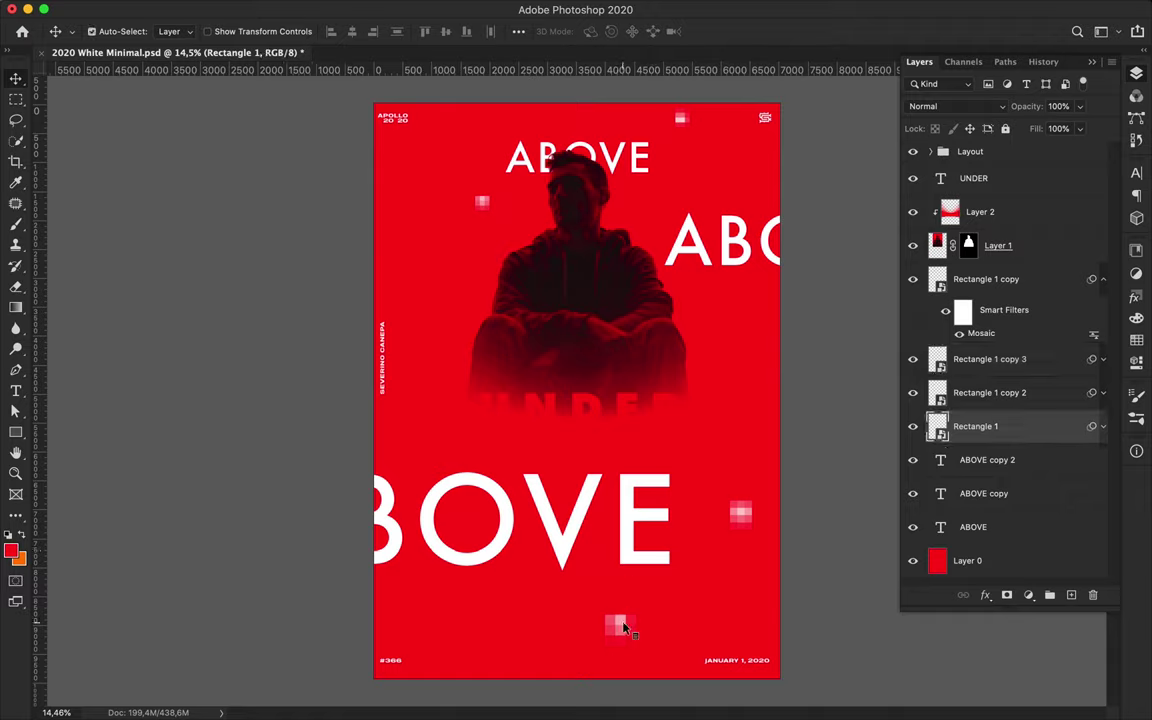
key(ctrl+t)
mouse_move(610, 648)
mouse_down()
mouse_move(590, 650)
mouse_move(641, 596)
mouse_up()
key(Return)
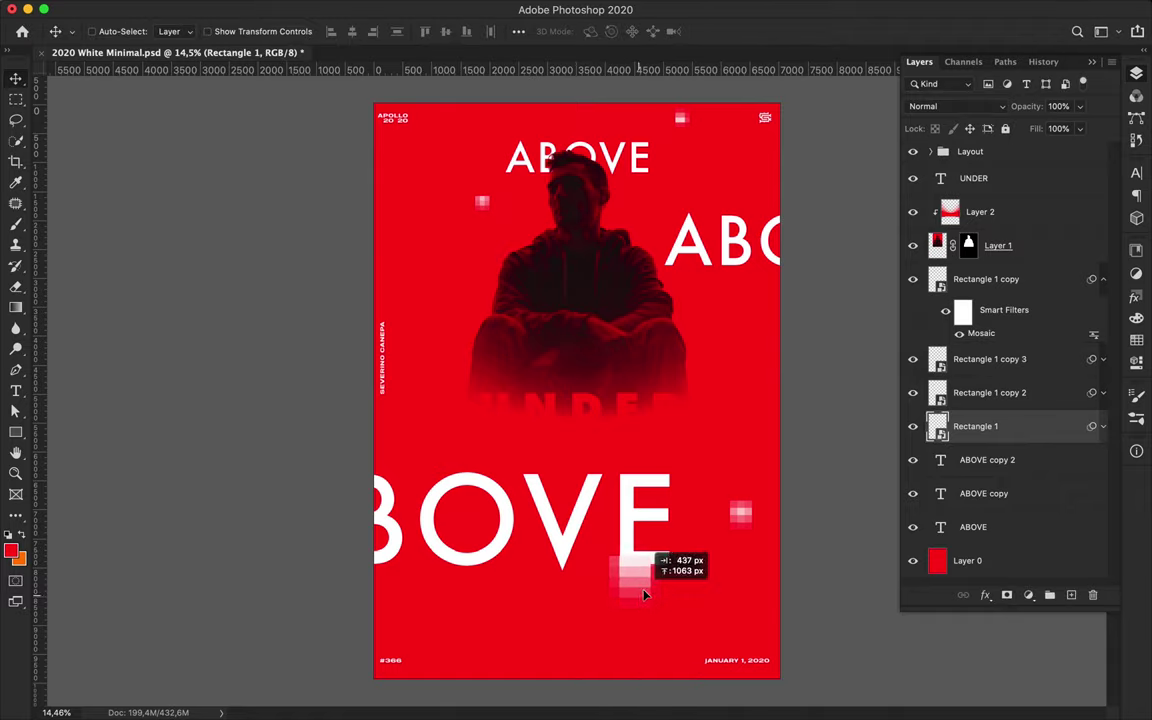